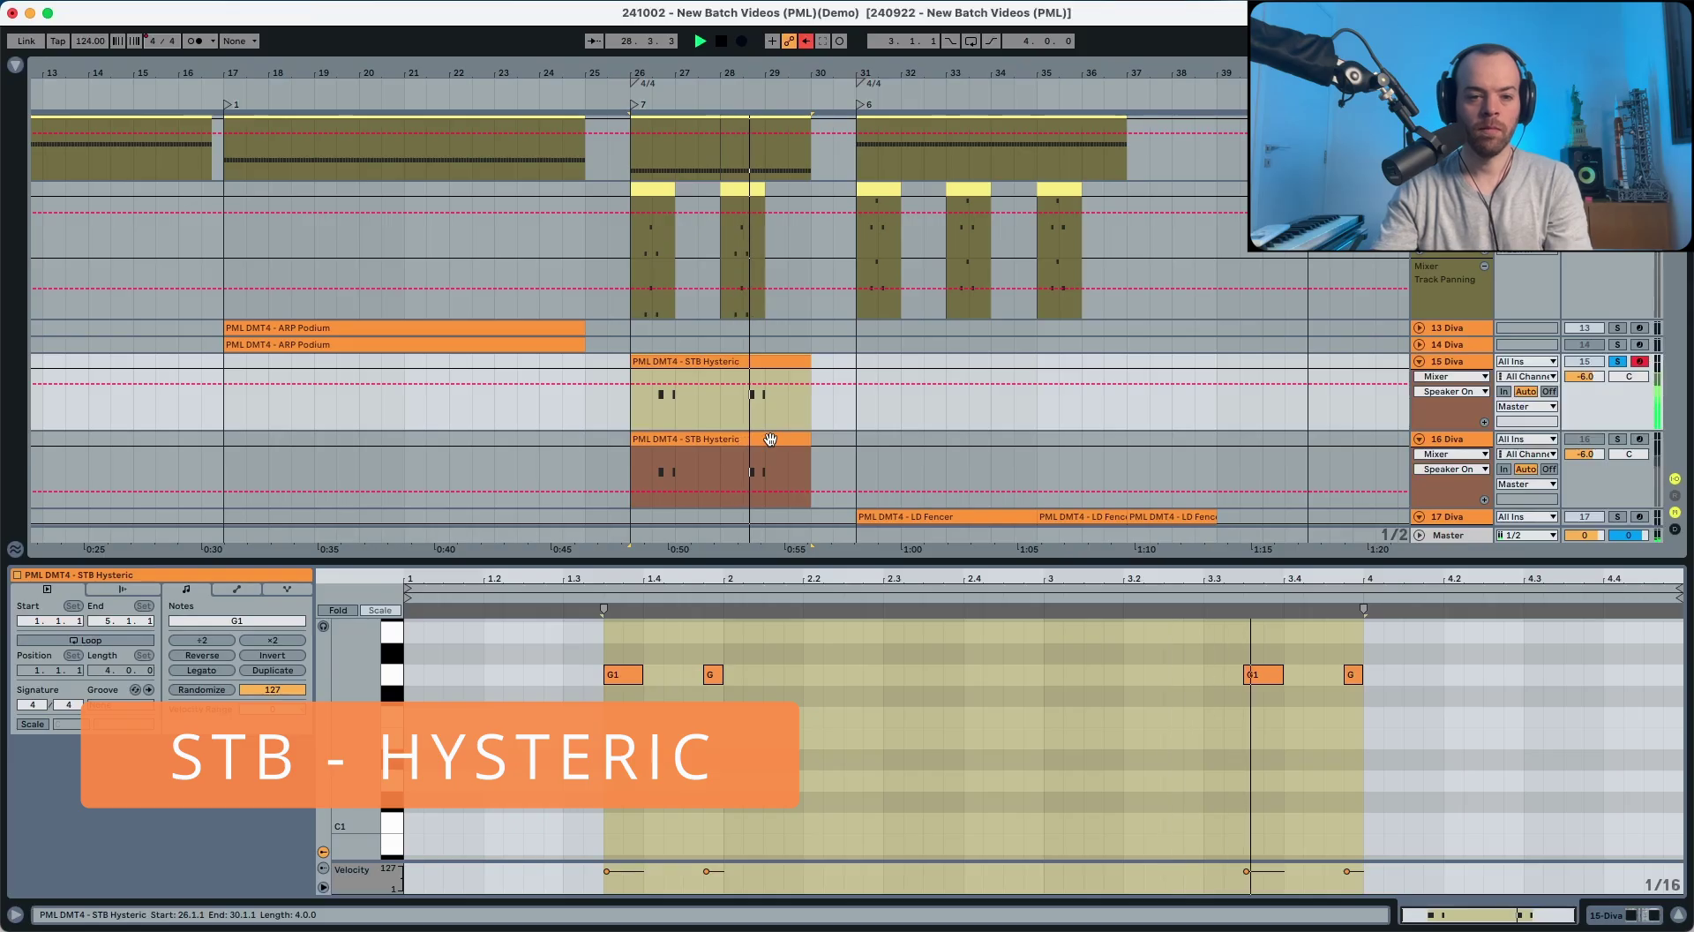
- Open the Diva instrument on track 16 and audition its initial patch
click(1615, 363)
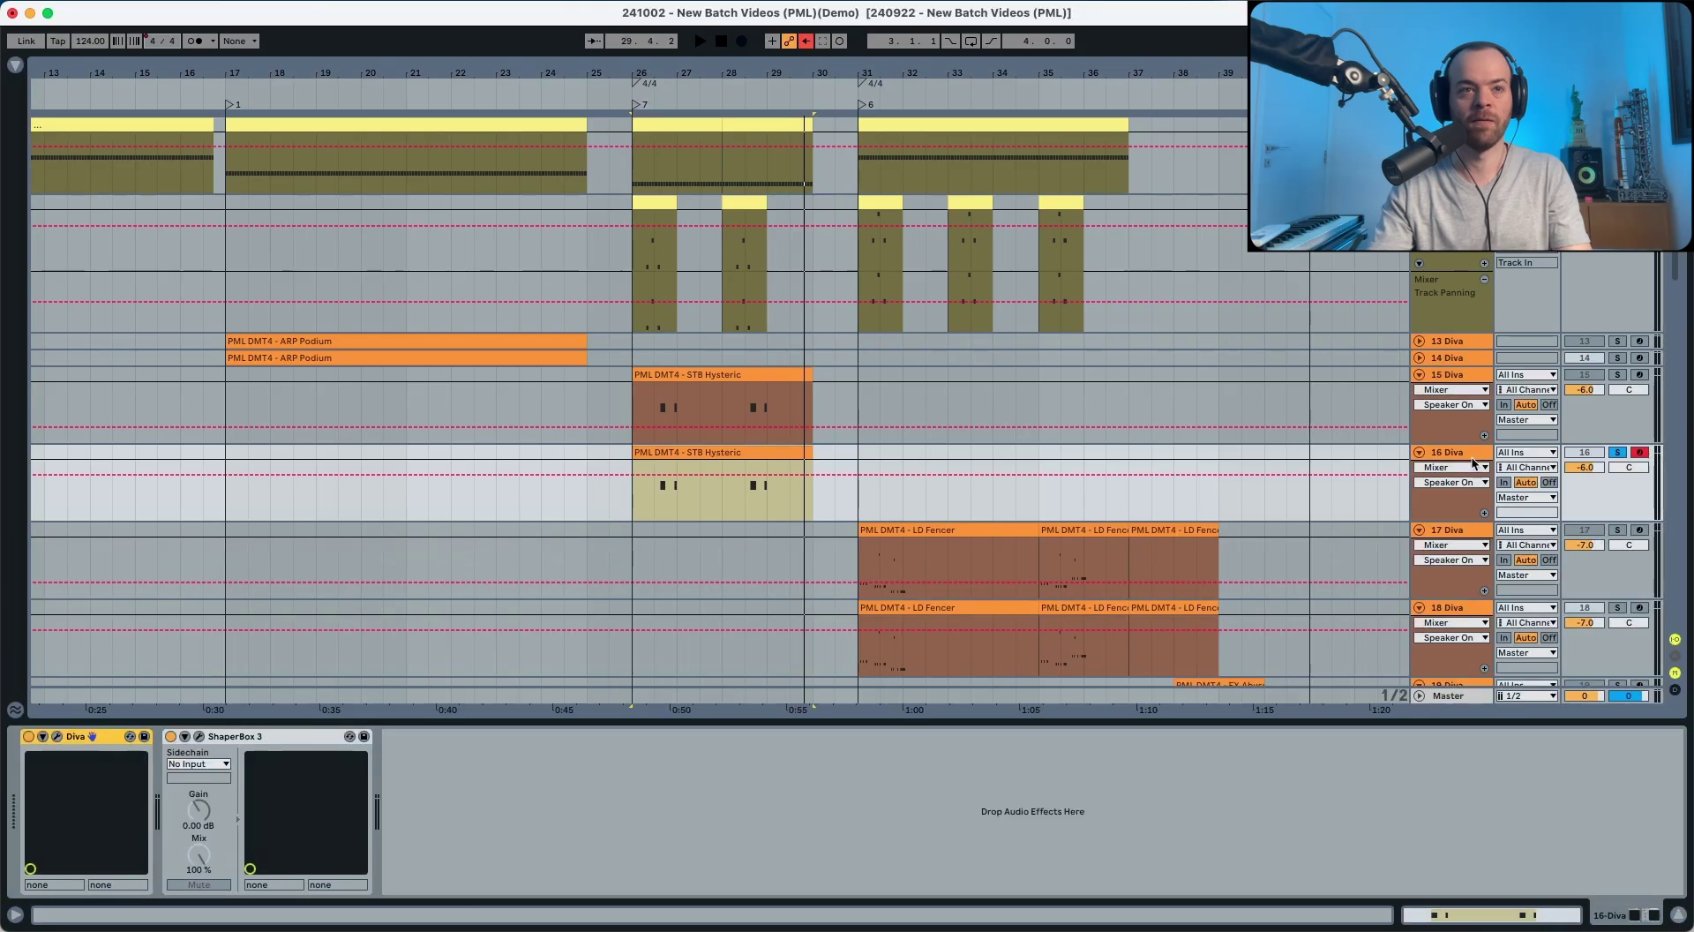
click(57, 737)
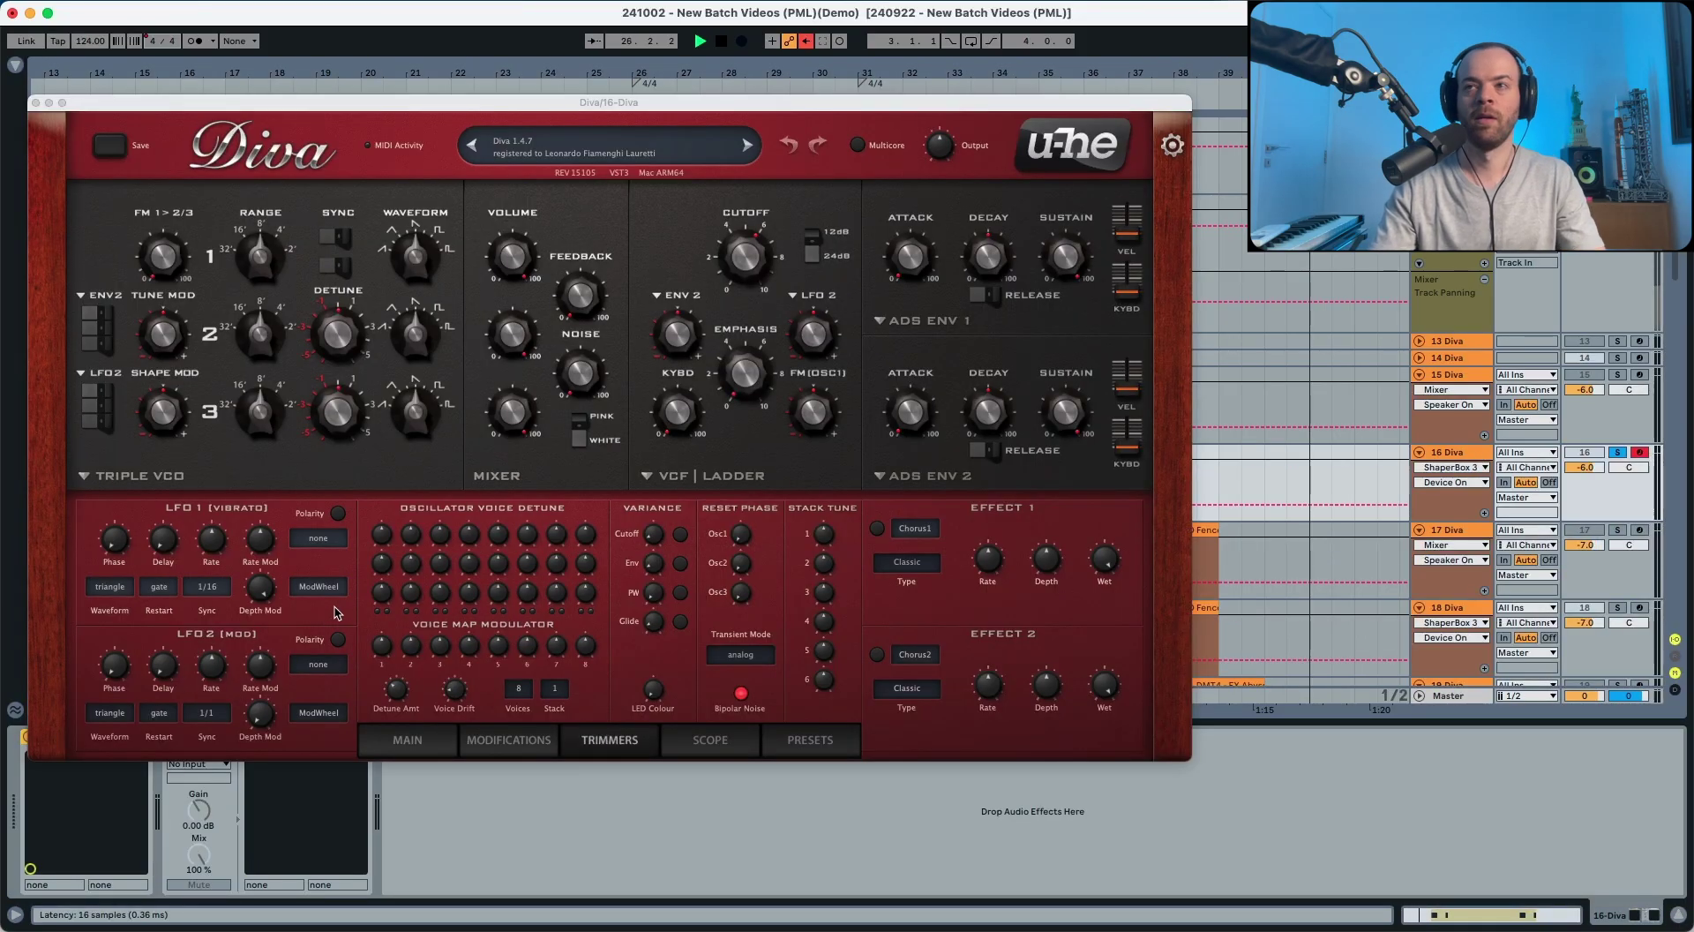
key(space)
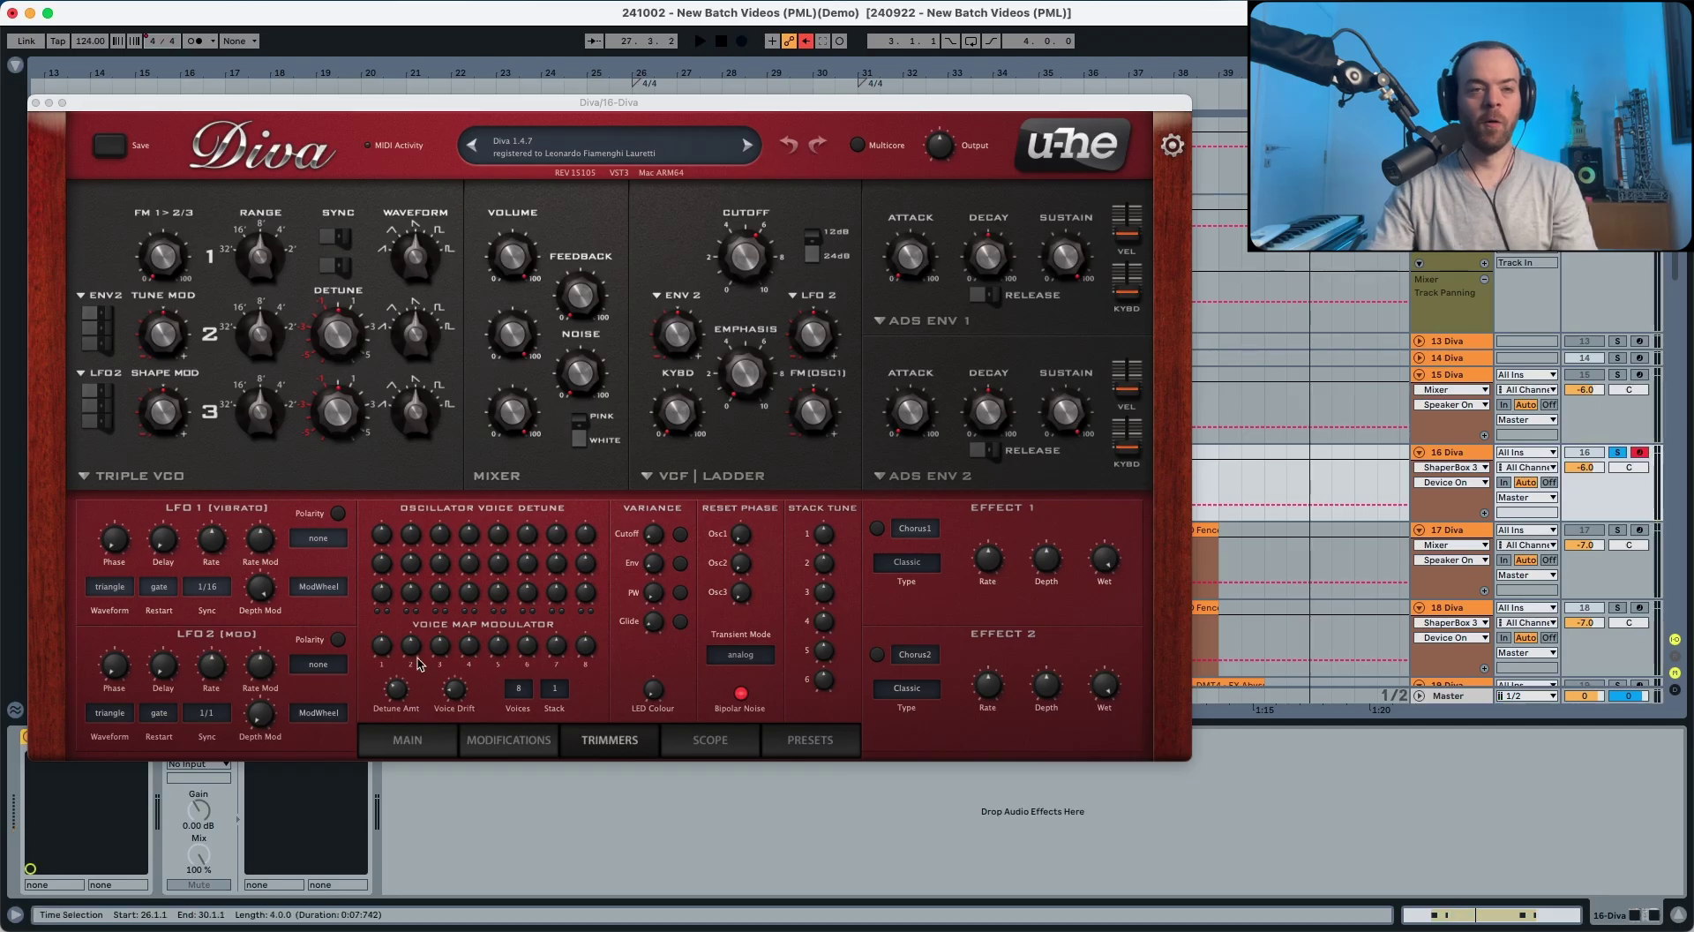
- Set Diva's number of voices to 6 in the main voice settings
click(417, 732)
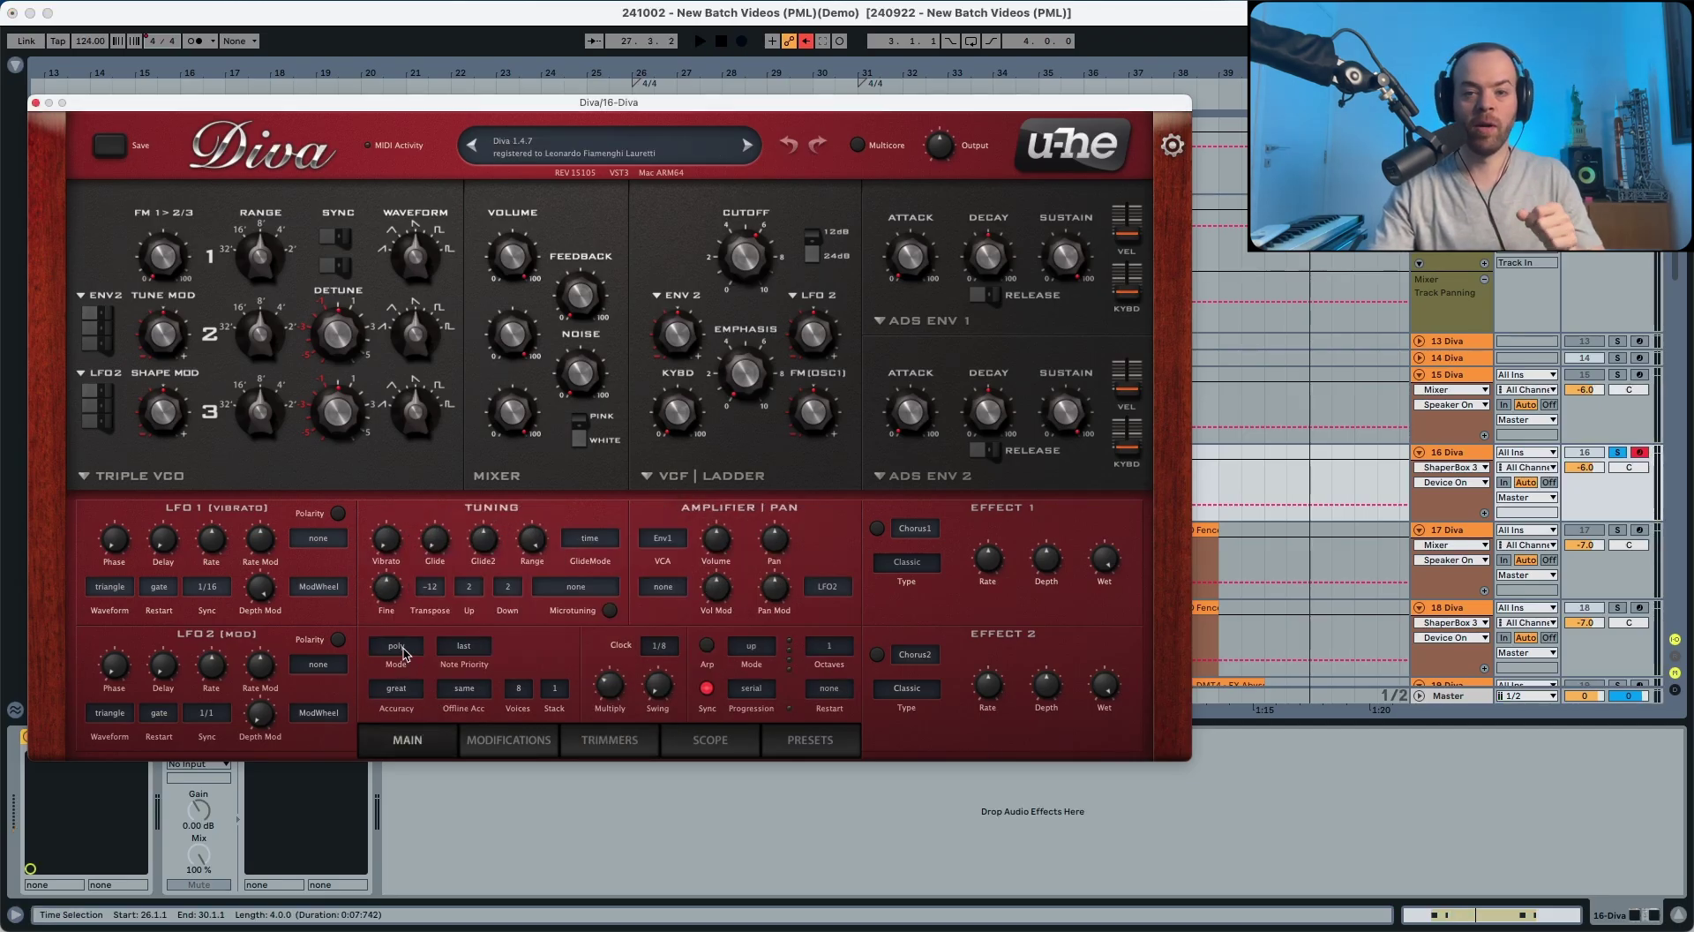
click(518, 688)
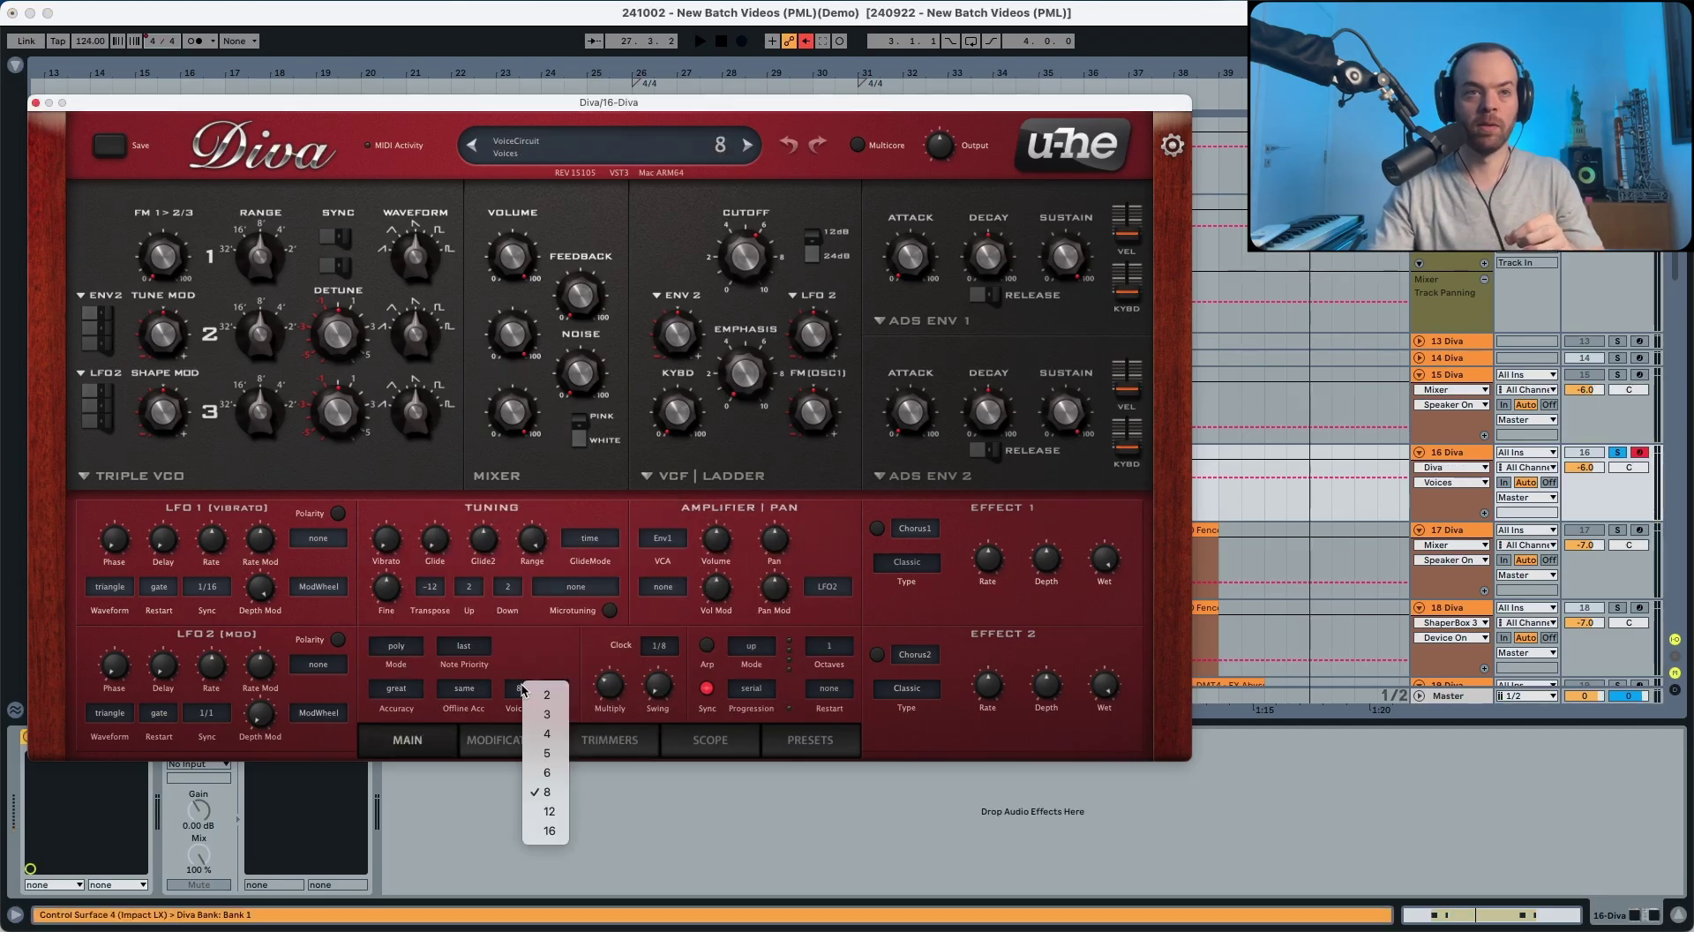
click(547, 769)
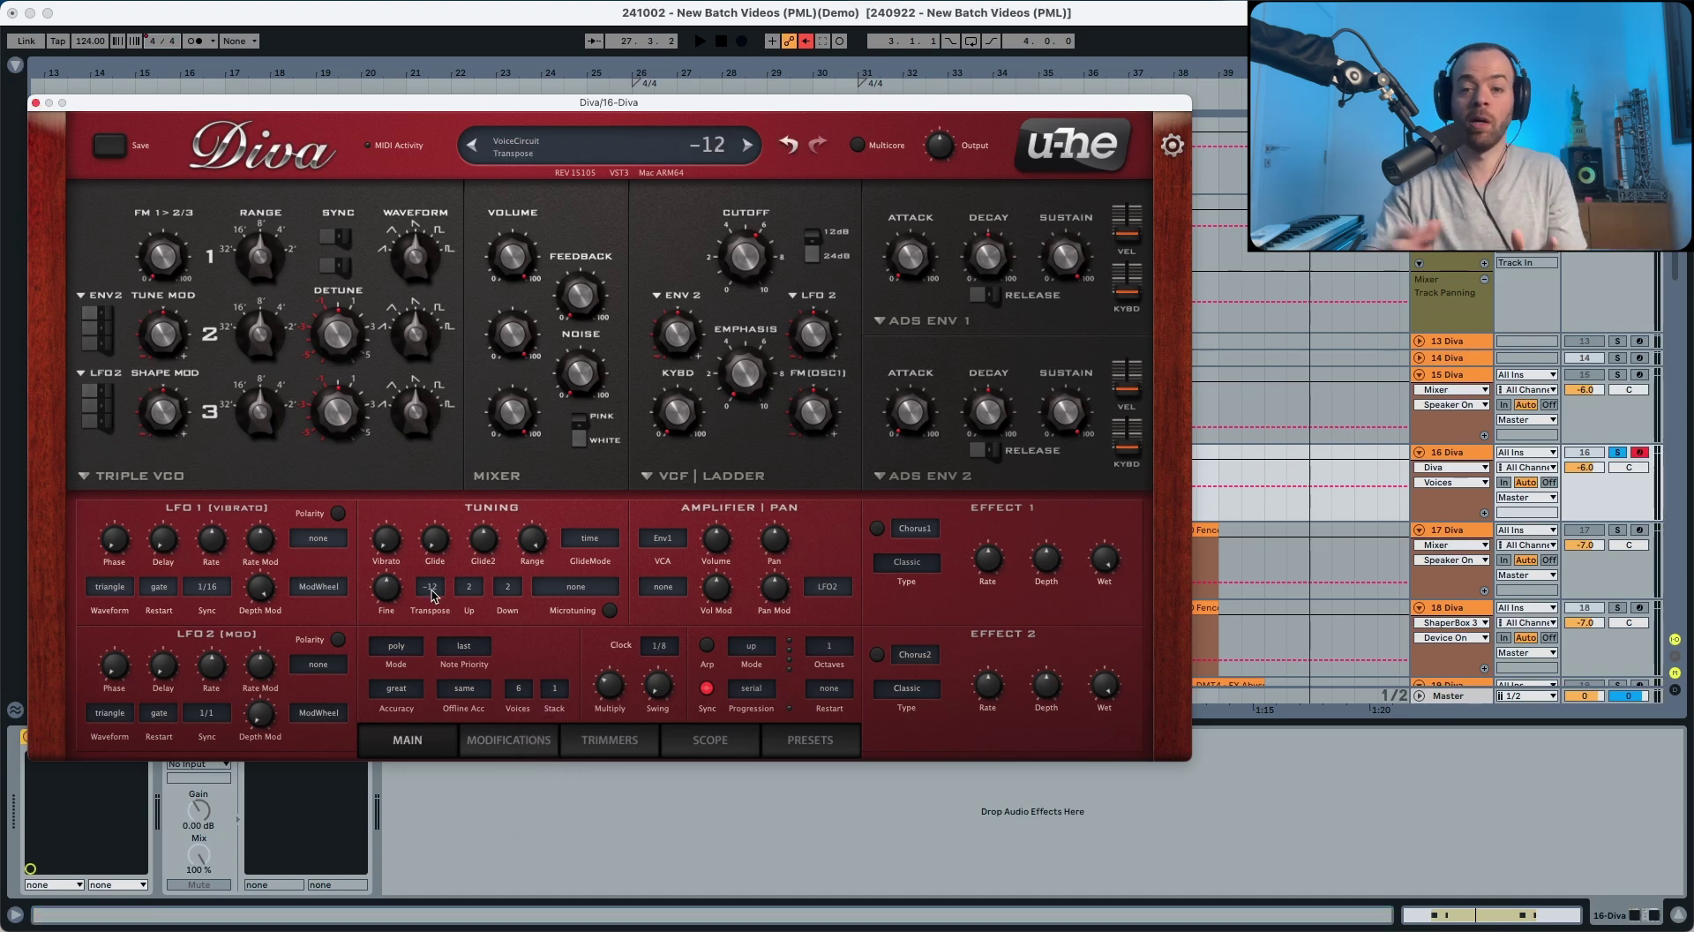
- Switch Diva's oscillator model to Digital, set the first oscillator's wave to TriWrap and audition the clip
click(155, 483)
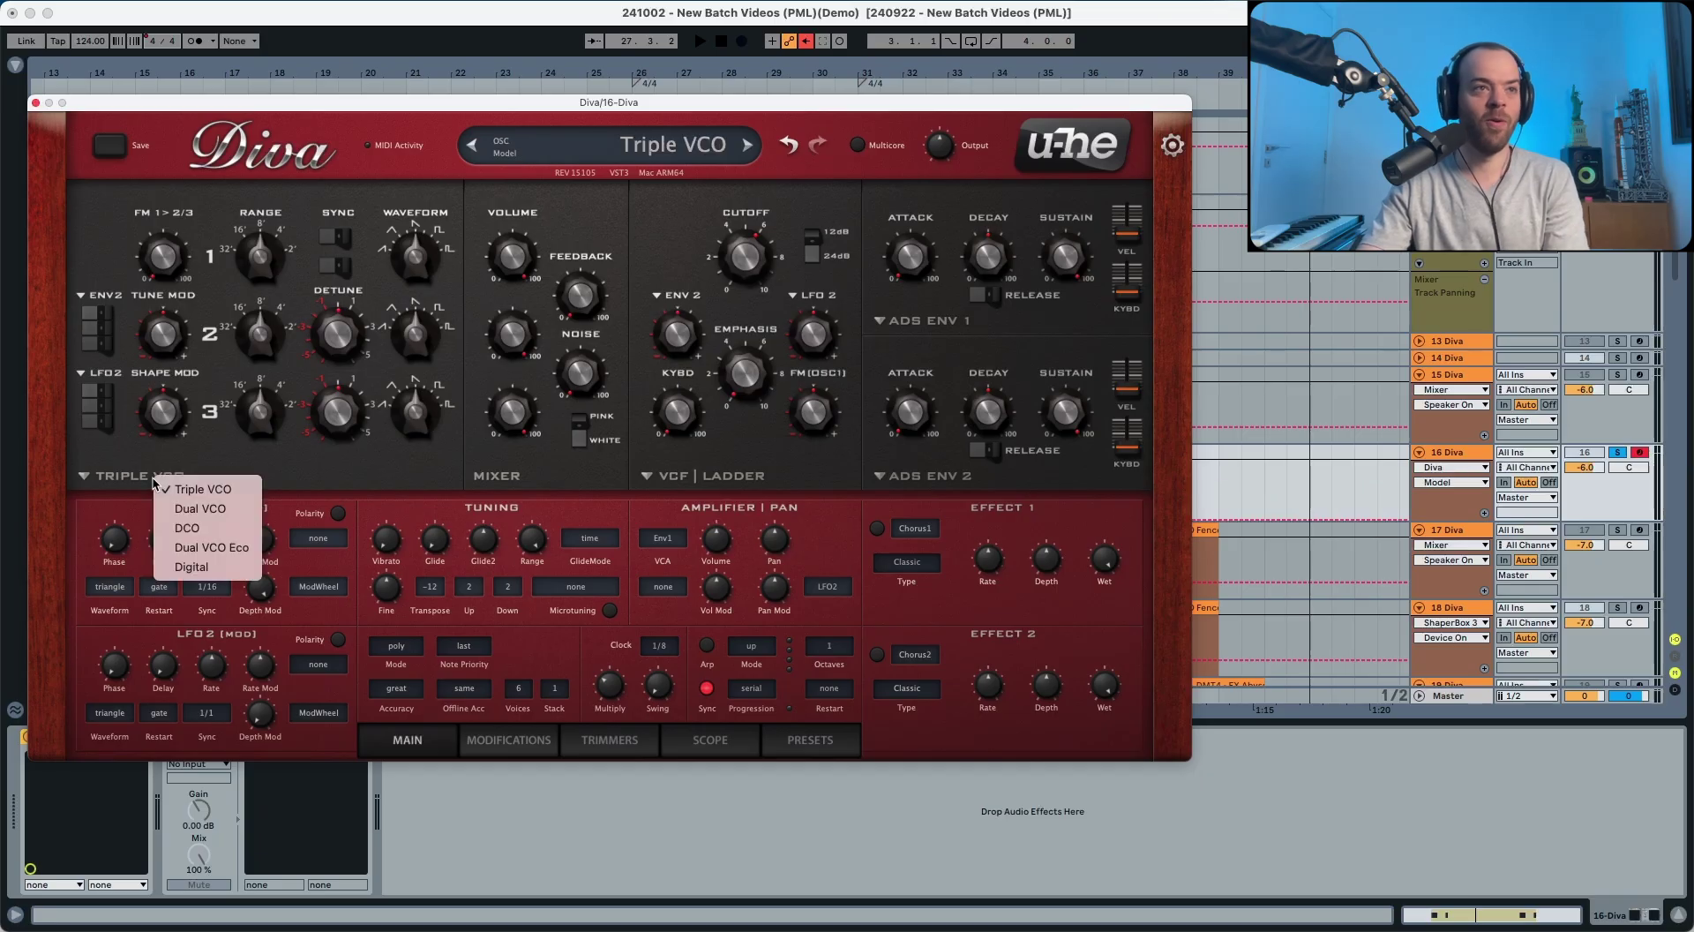
click(192, 569)
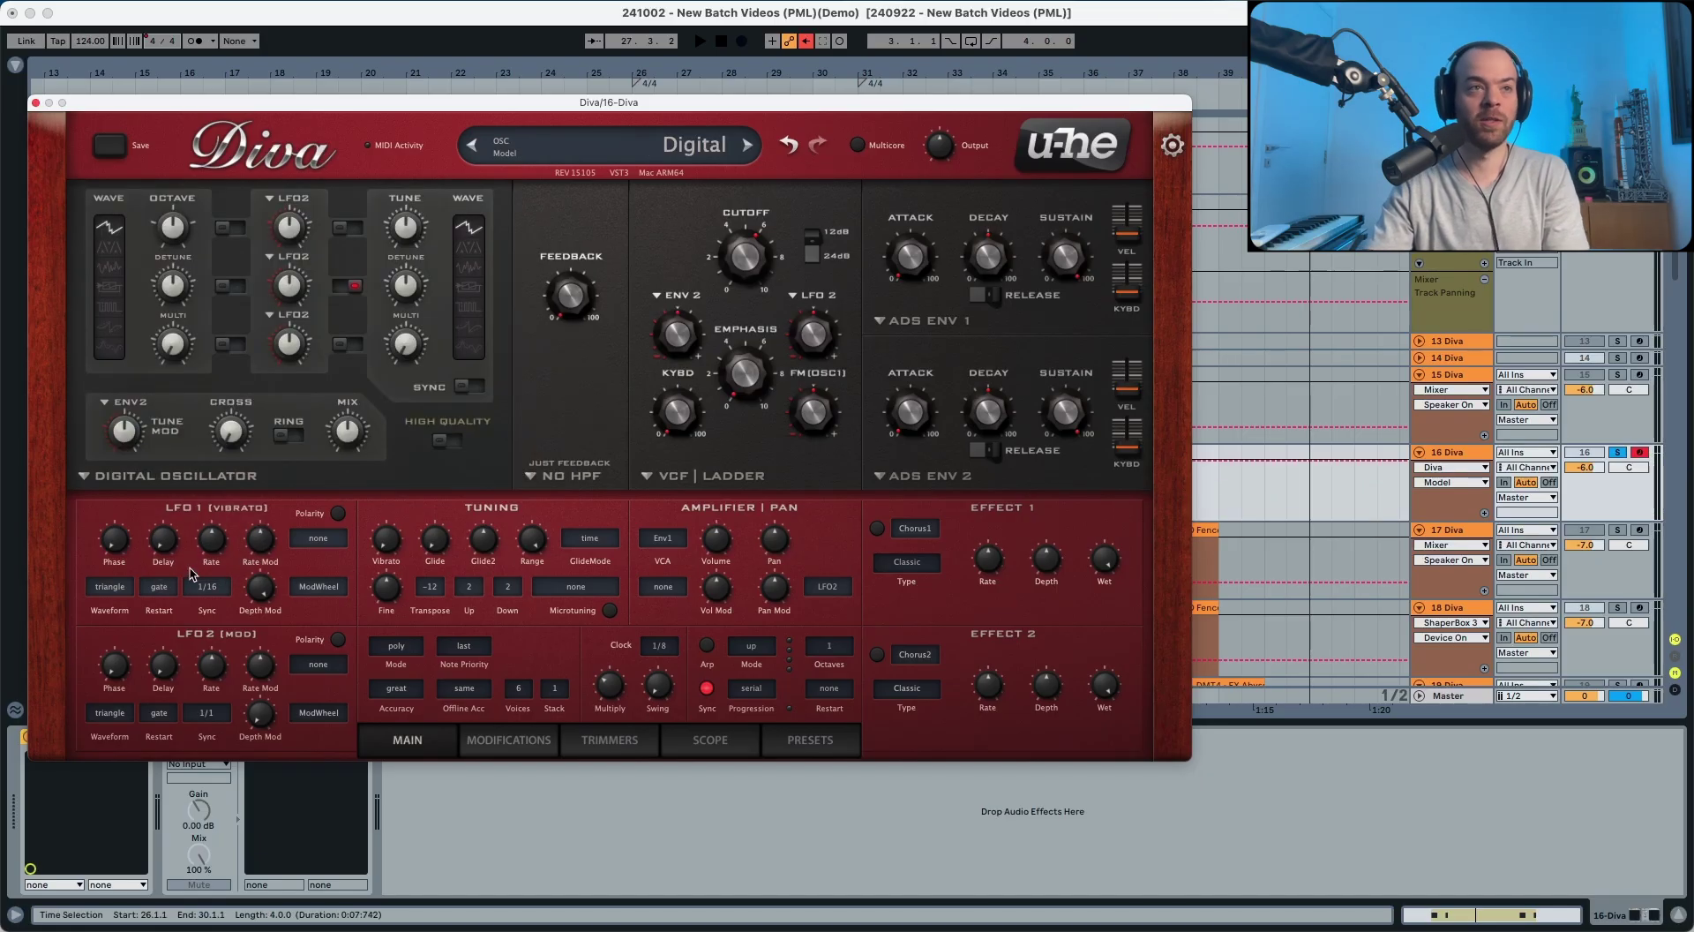
click(109, 250)
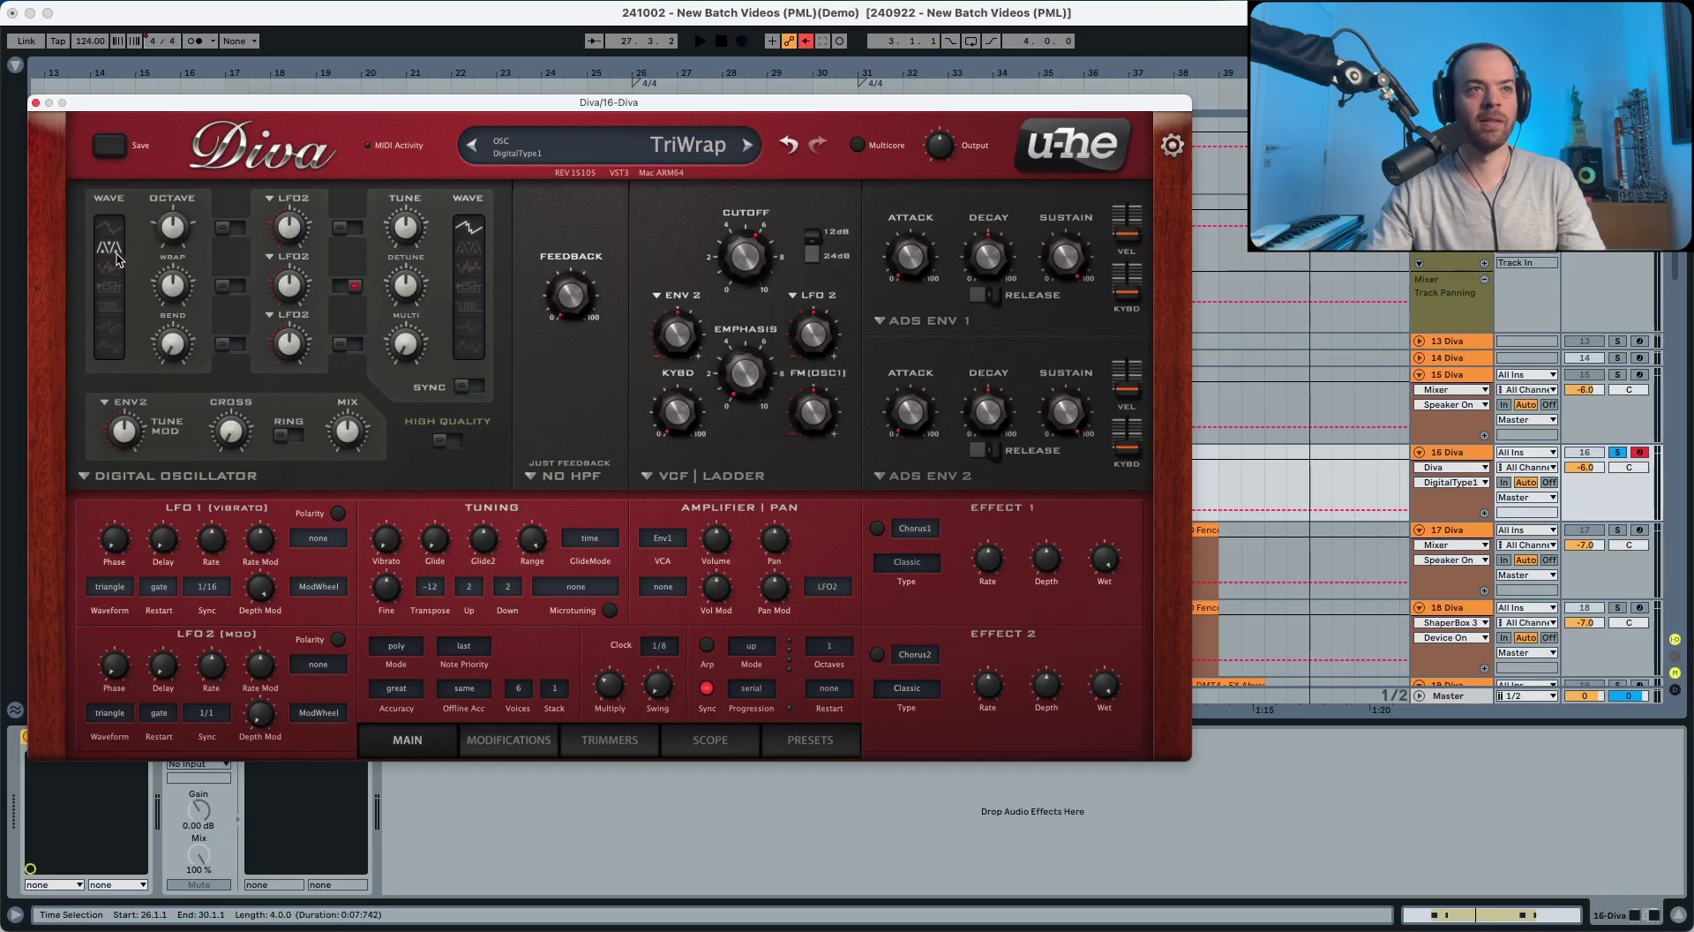
key(space)
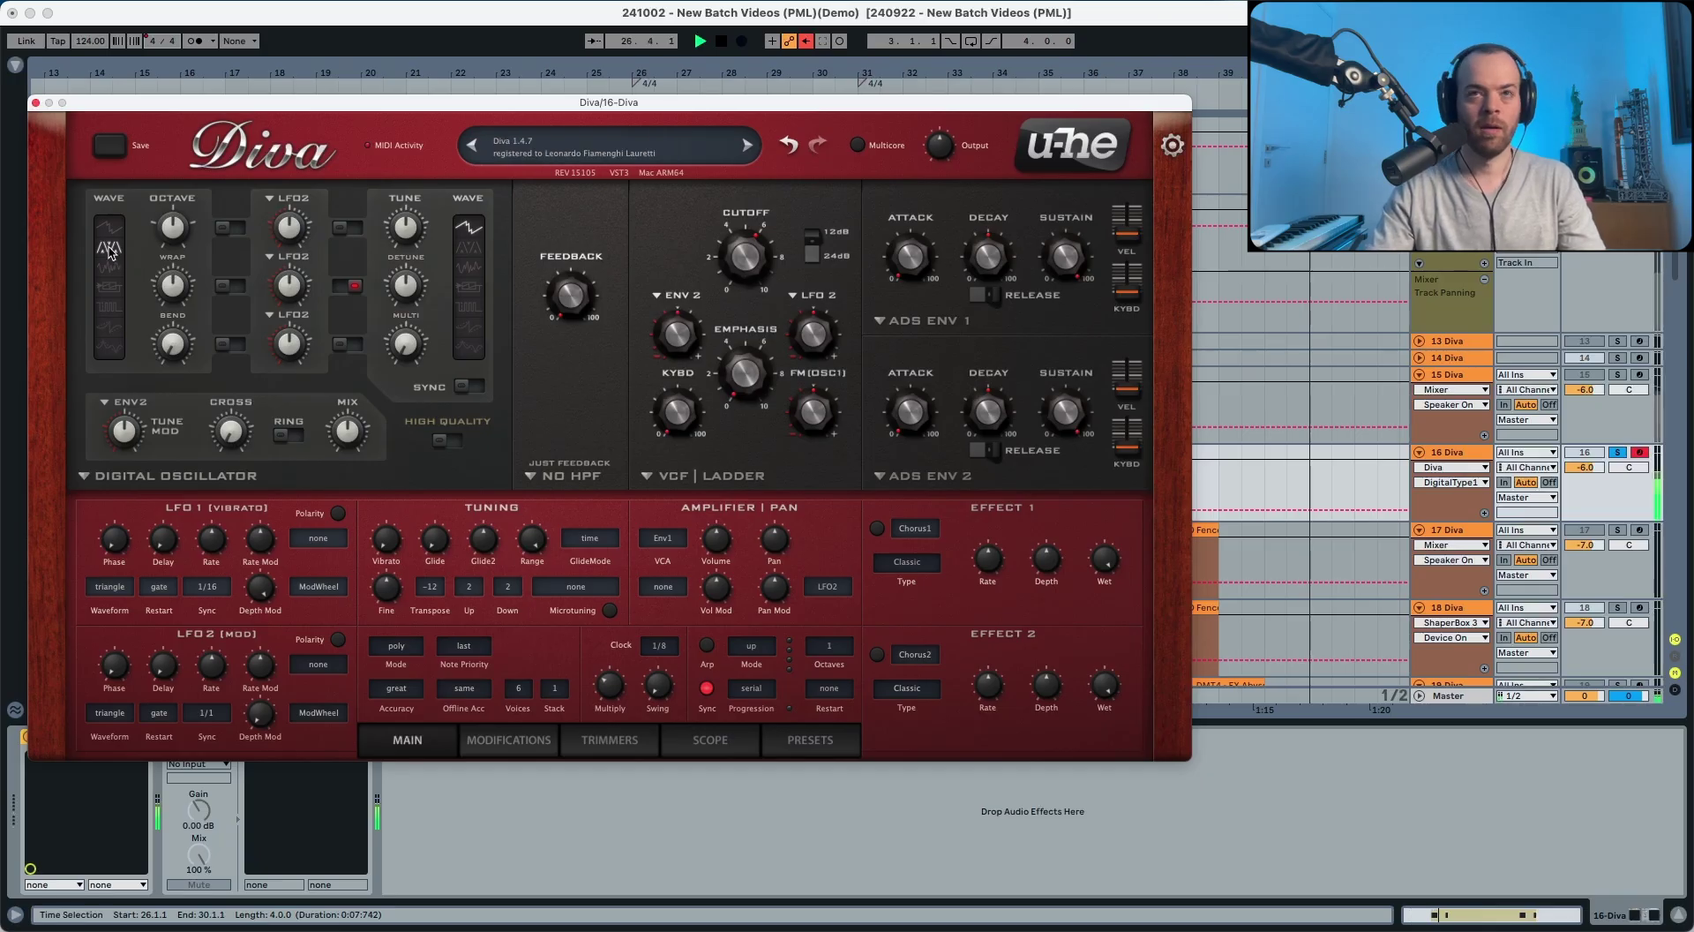
key(space)
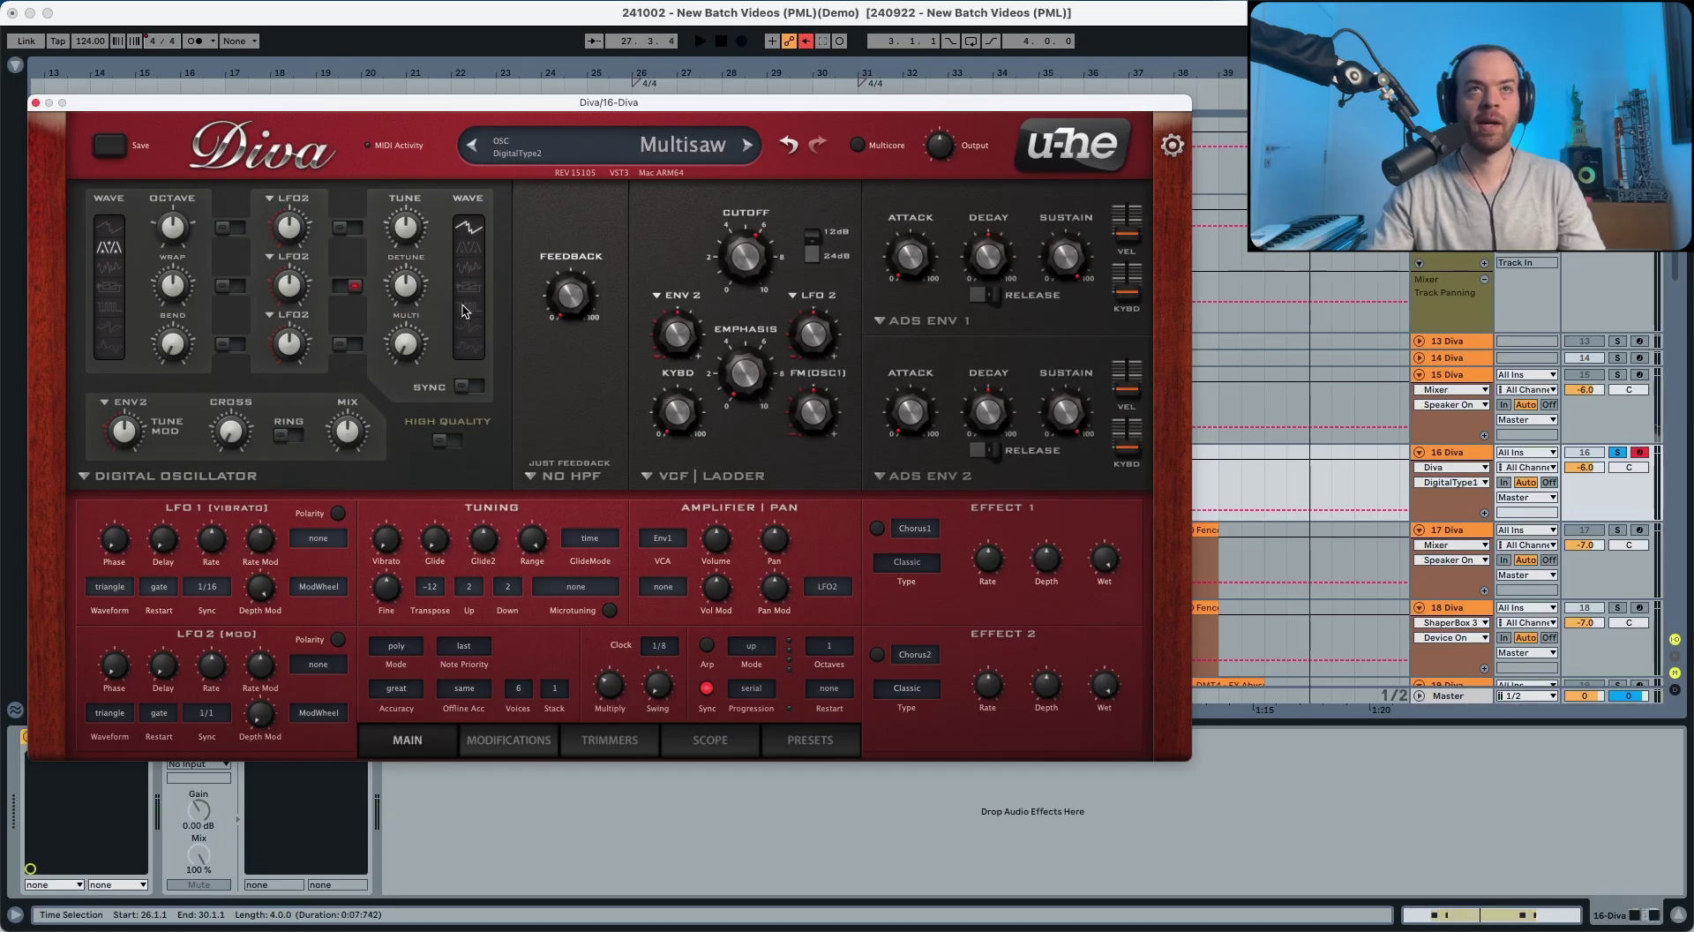
- Change the second oscillator from Multisaw to the pulse wave, set its Tune to 24.00 and audition the clip
click(468, 307)
key(space)
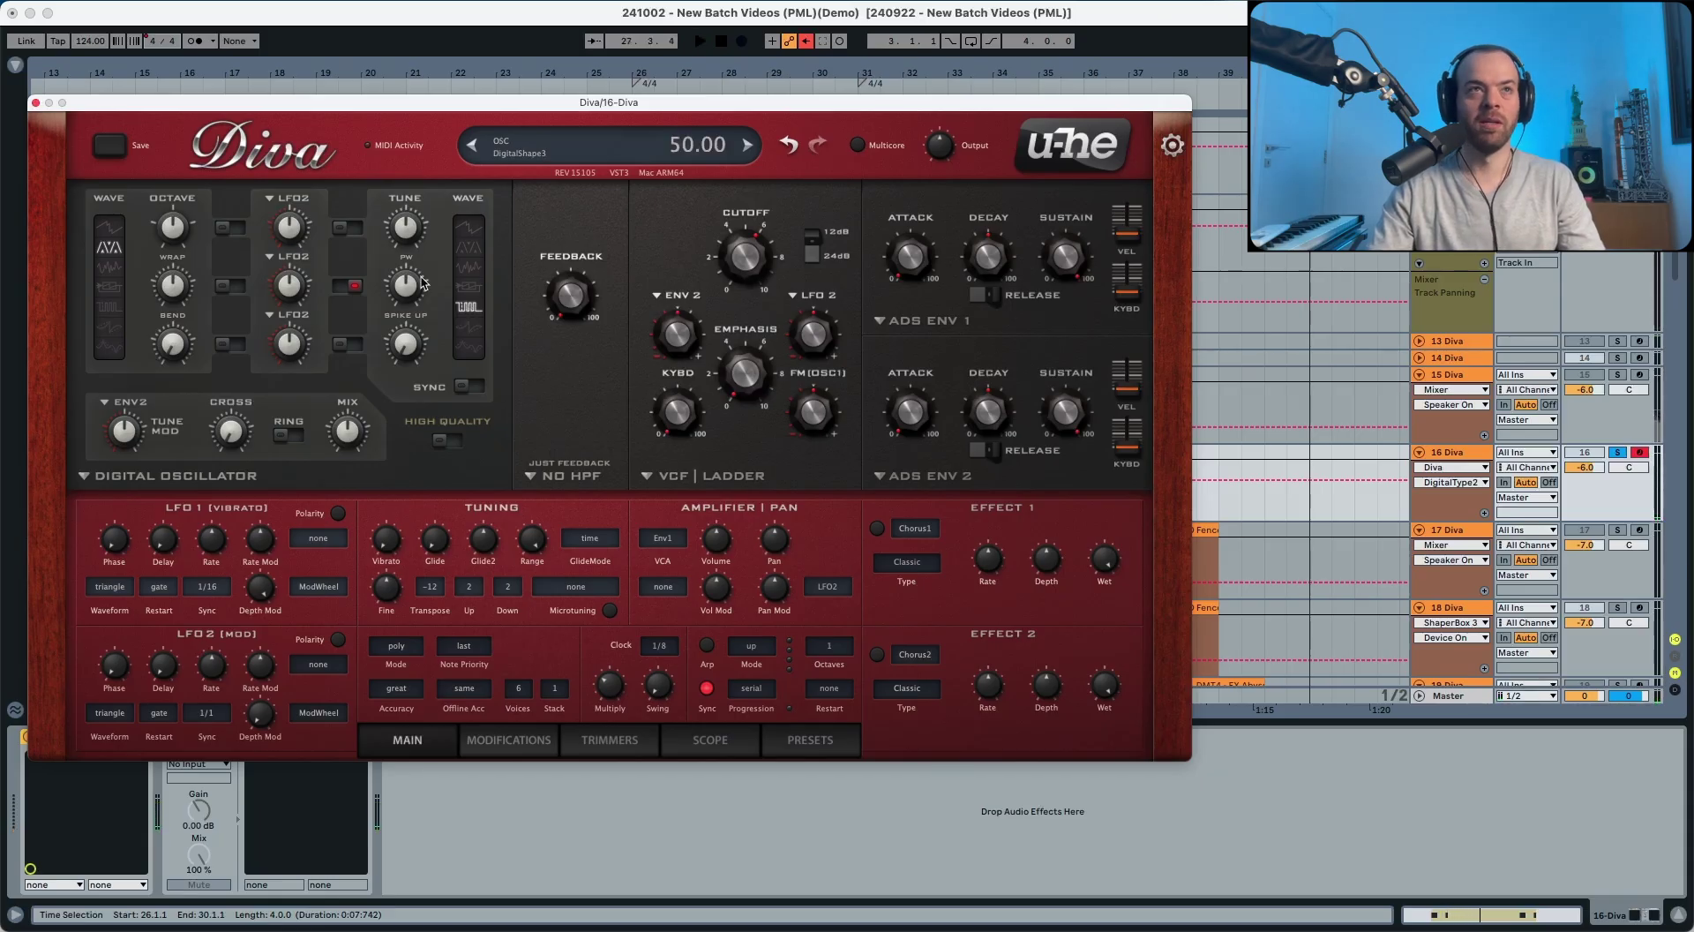
drag(405, 230, 424, 129)
key(space)
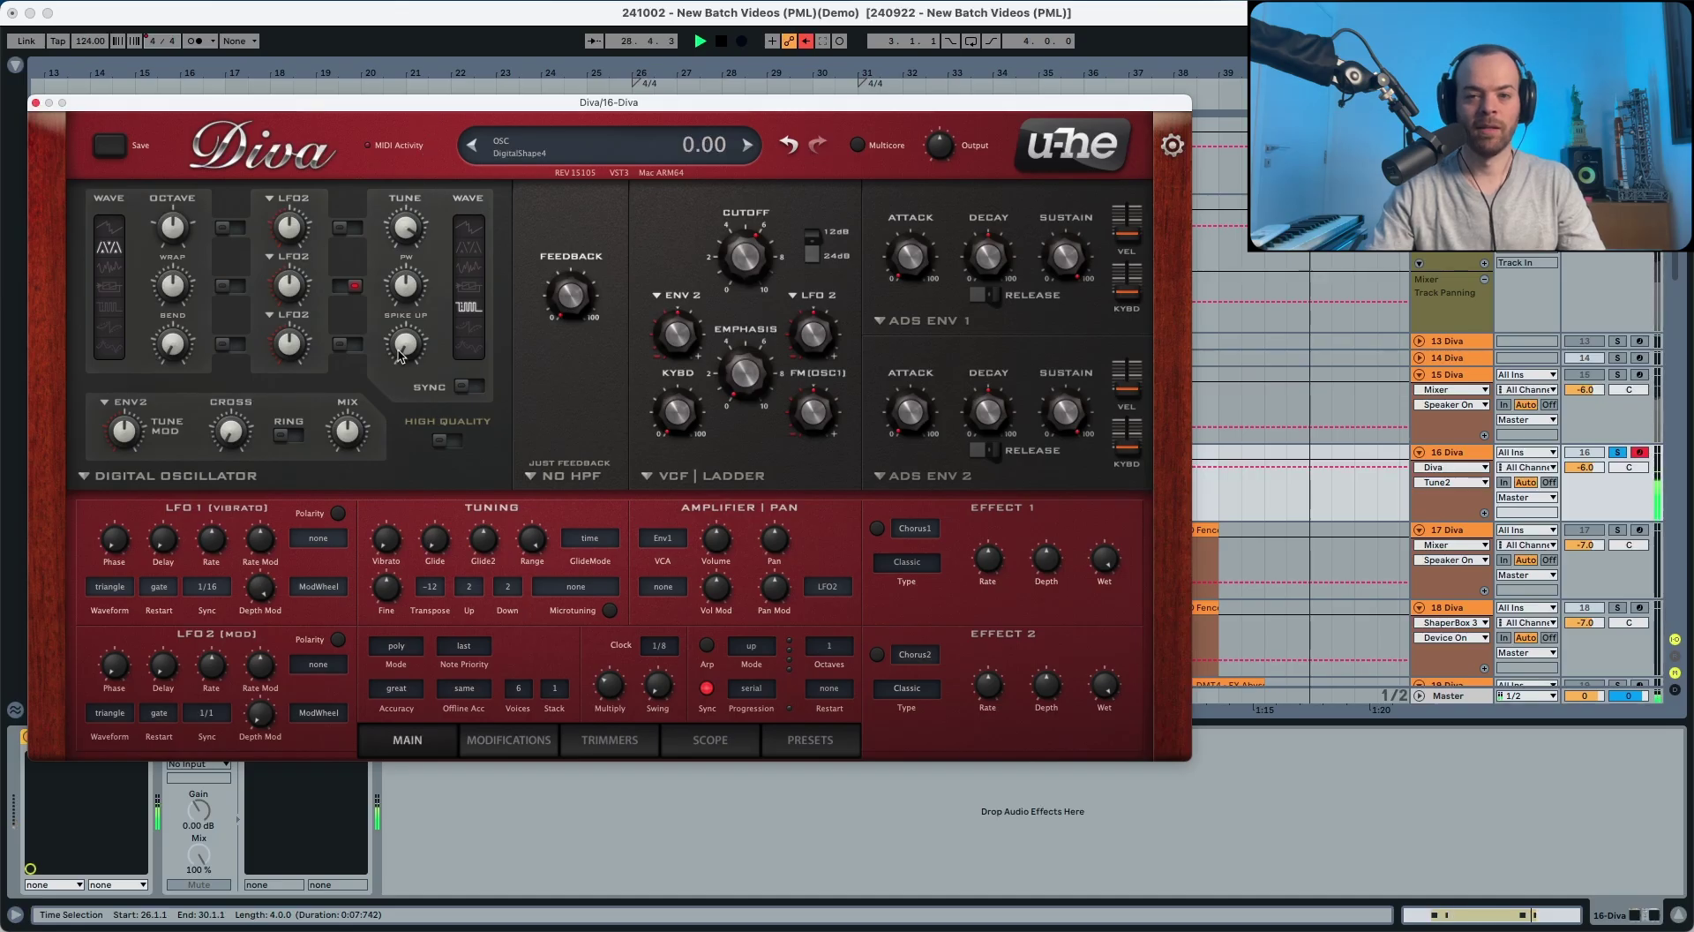
key(space)
- Turn off pulse-width modulation for oscillator 2 and enable the third-row shape modulation for both oscillators
click(346, 289)
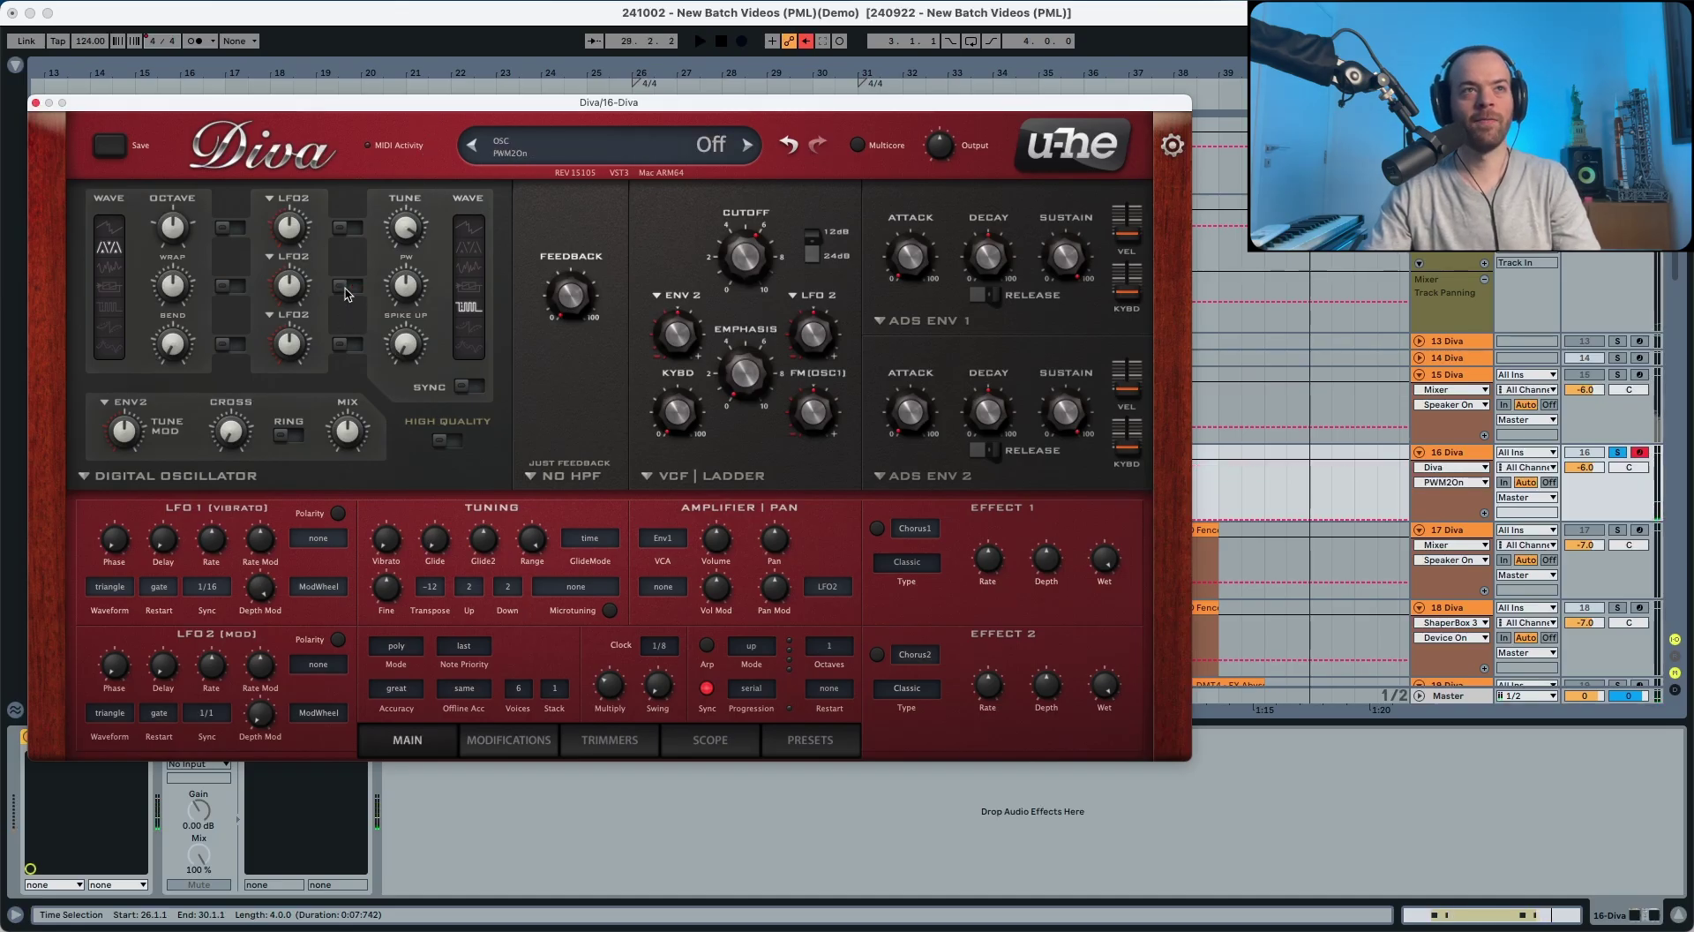
click(346, 344)
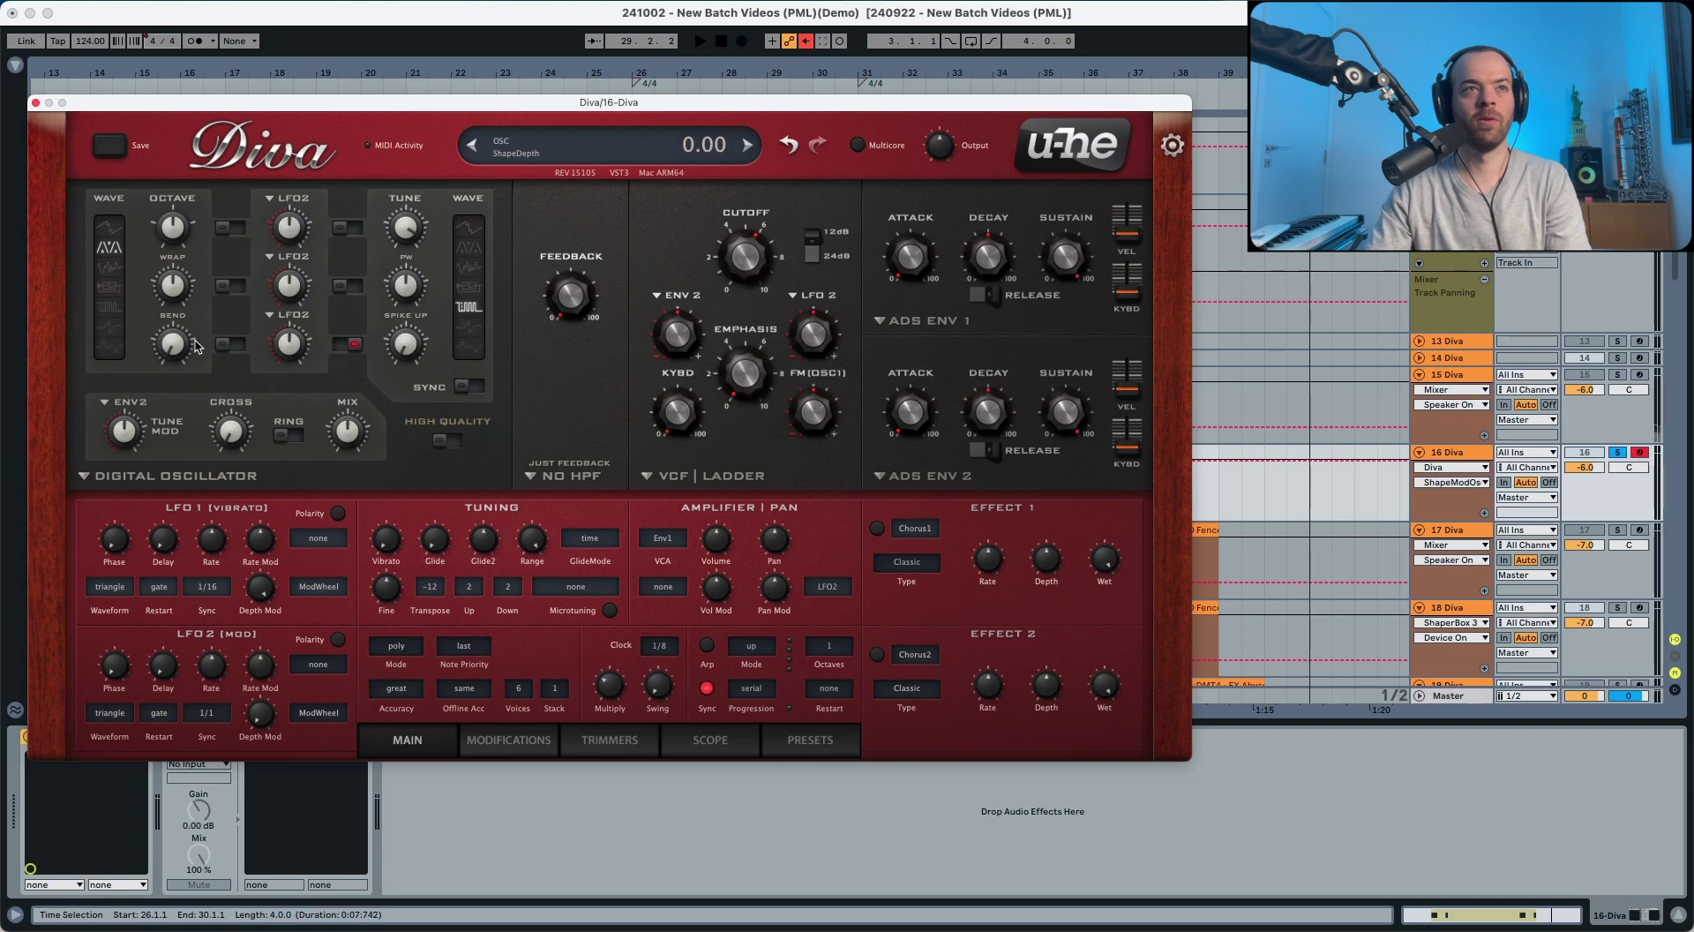
click(233, 345)
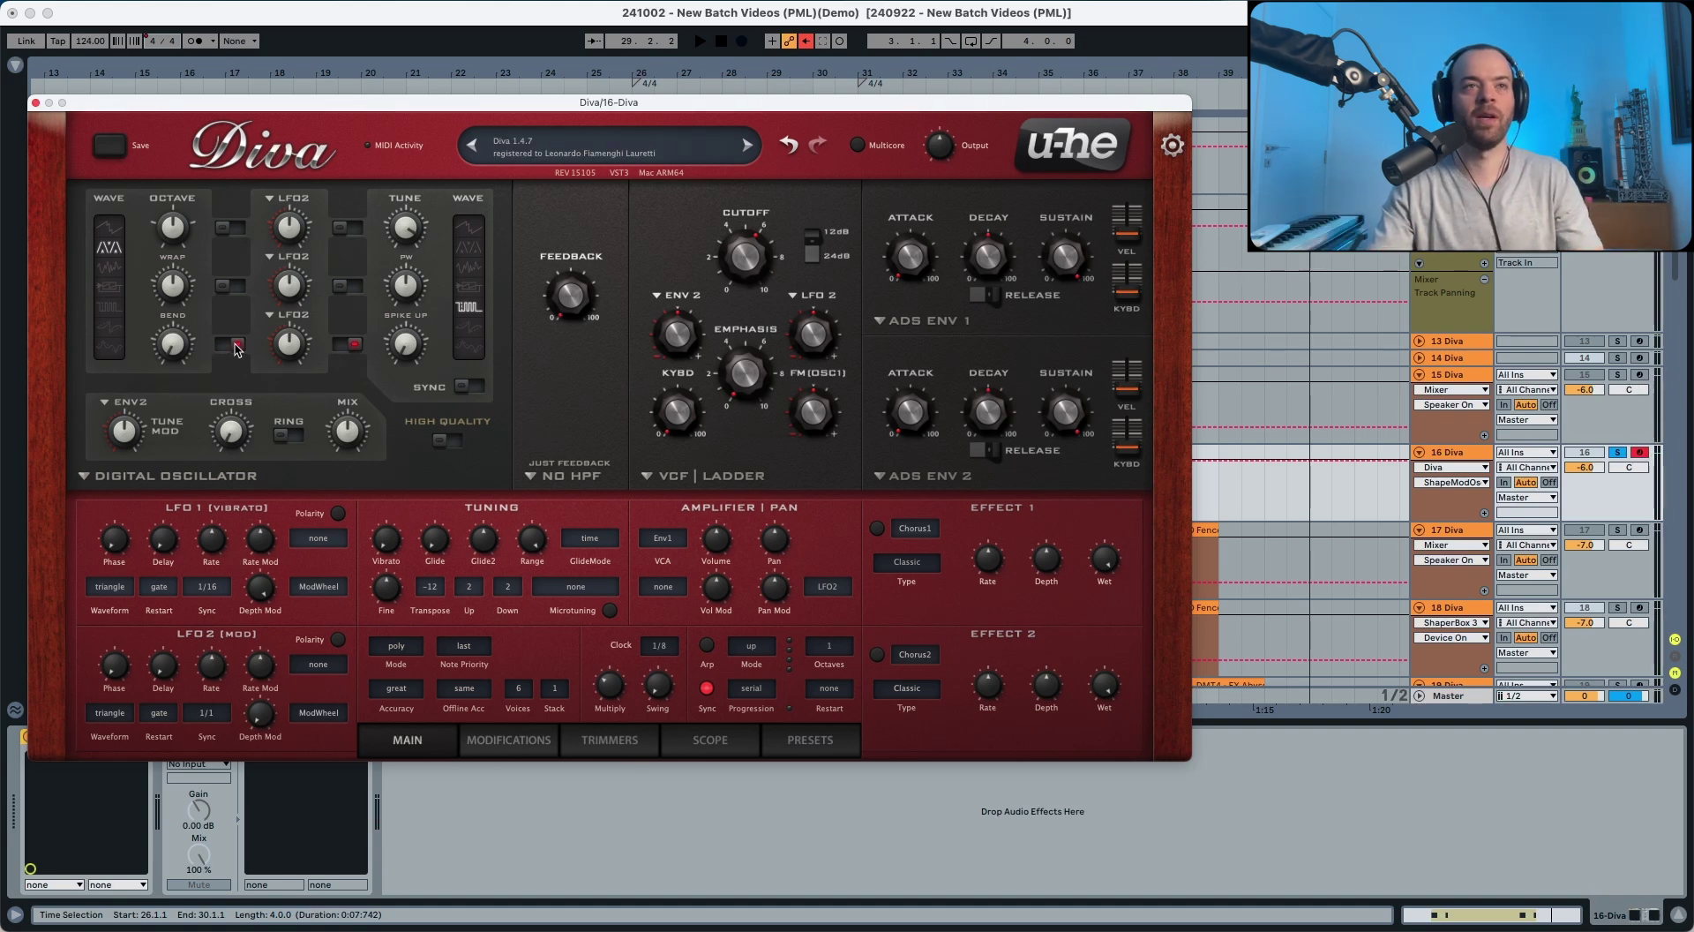
- Raise the first oscillator's Wrap and Bend amounts while auditioning the clip
click(173, 288)
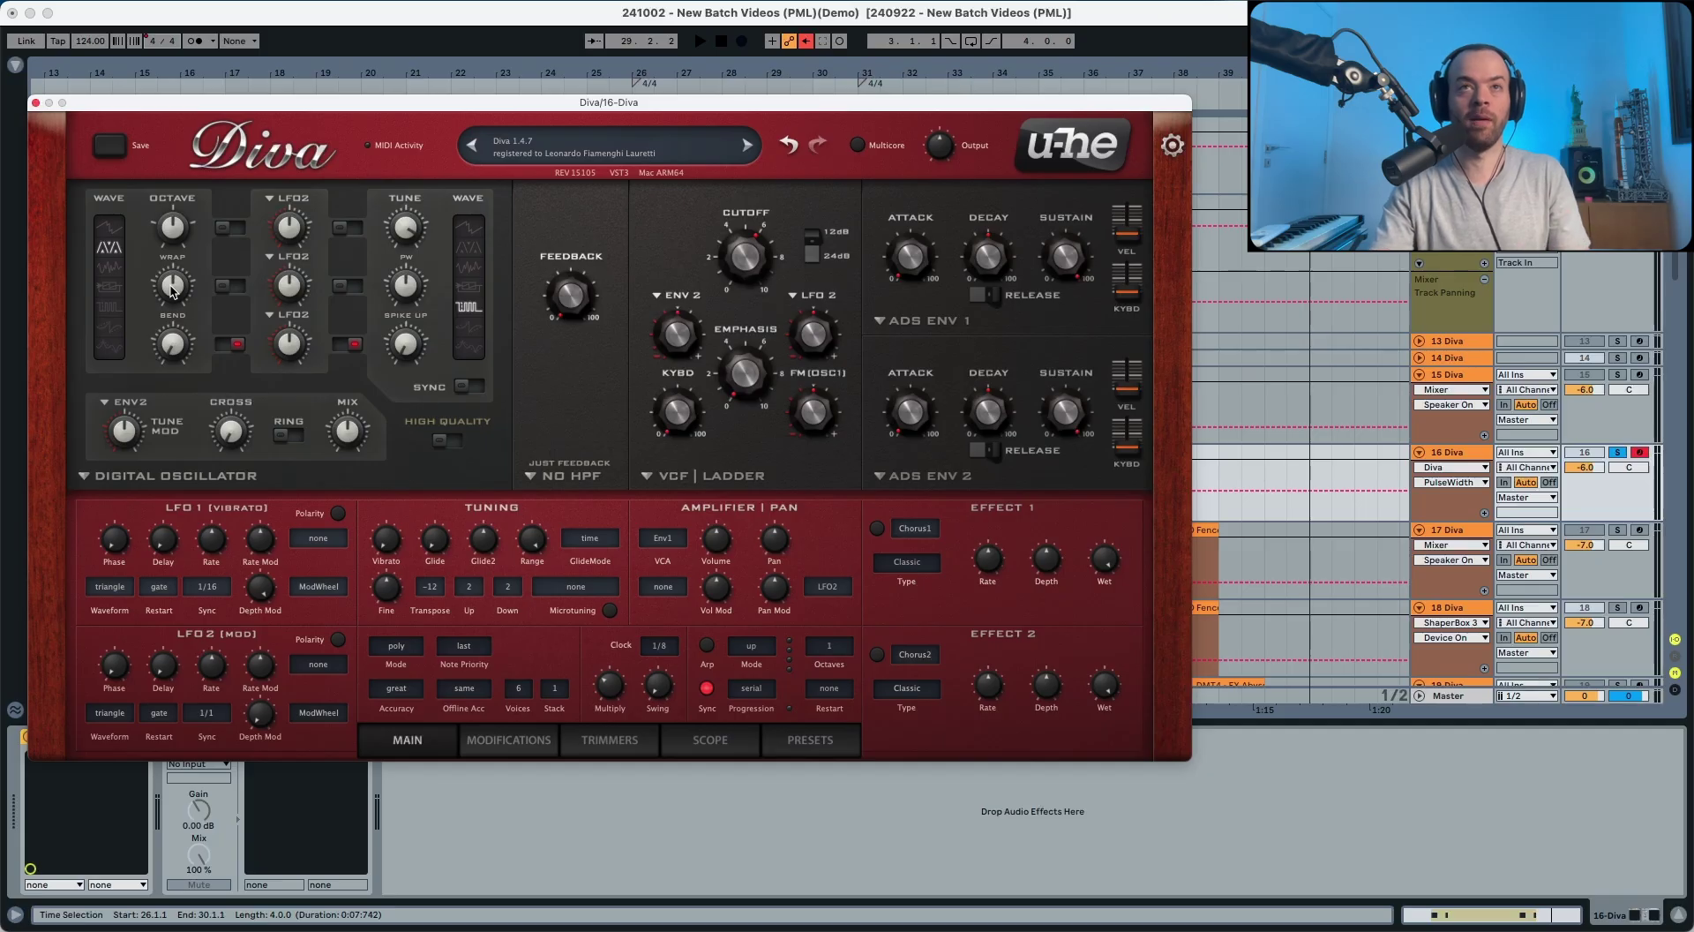
mouse_move(173, 288)
mouse_down()
mouse_move(177, 253)
mouse_move(174, 269)
mouse_up()
key(space)
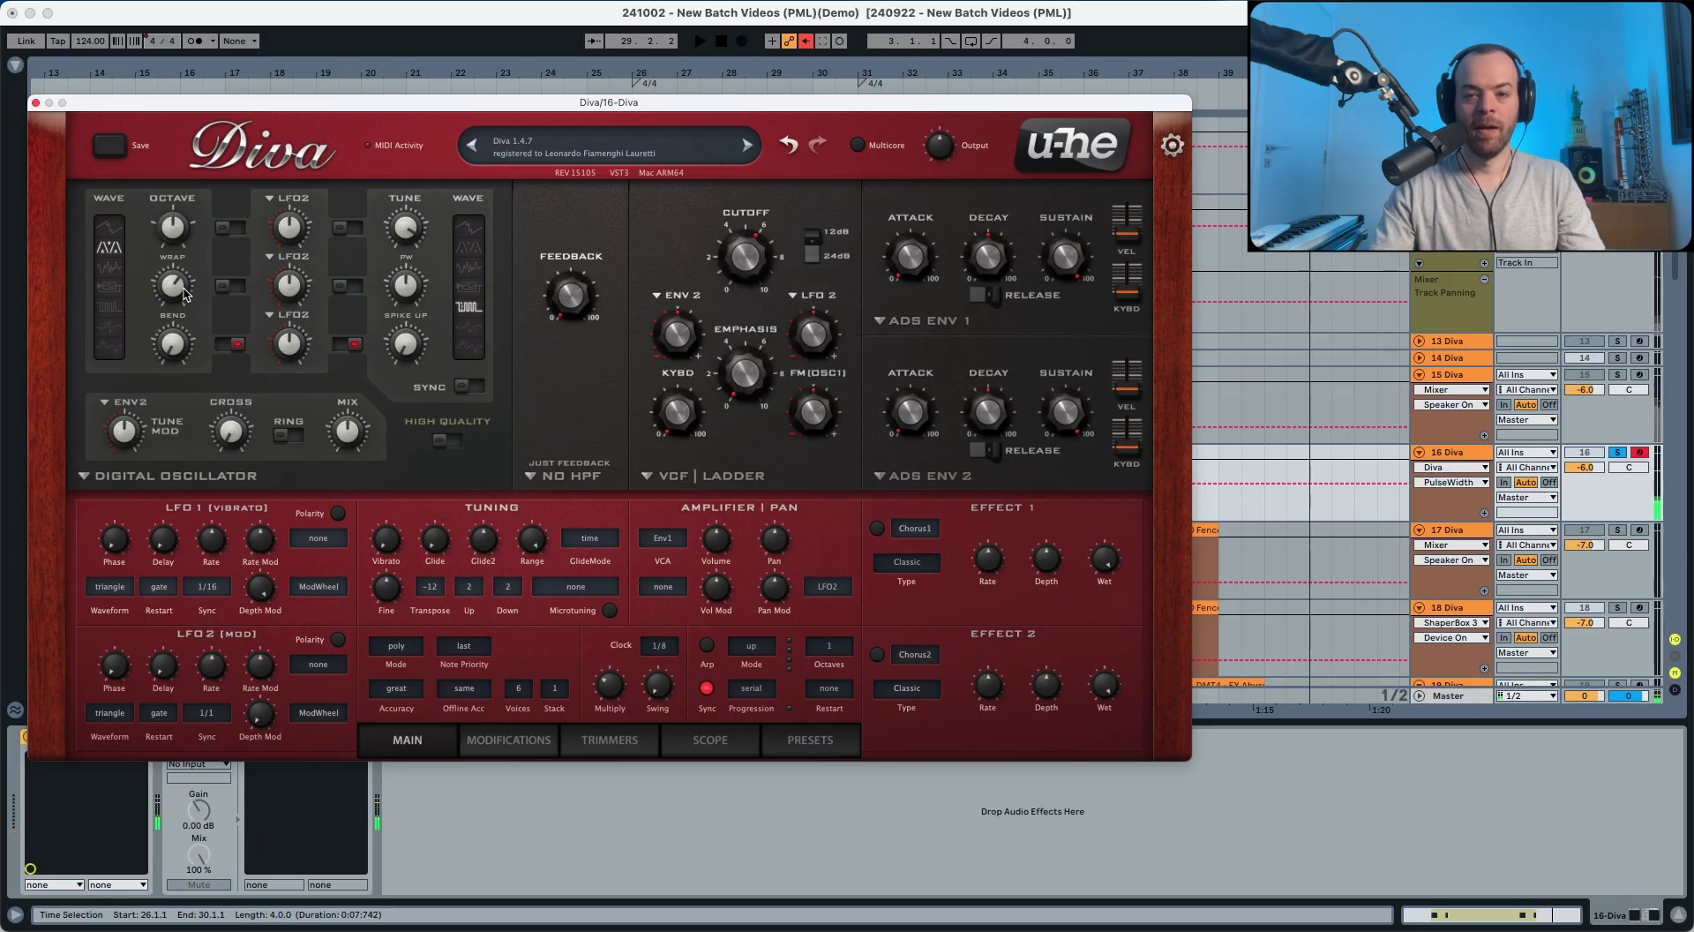
drag(176, 344, 180, 292)
key(space)
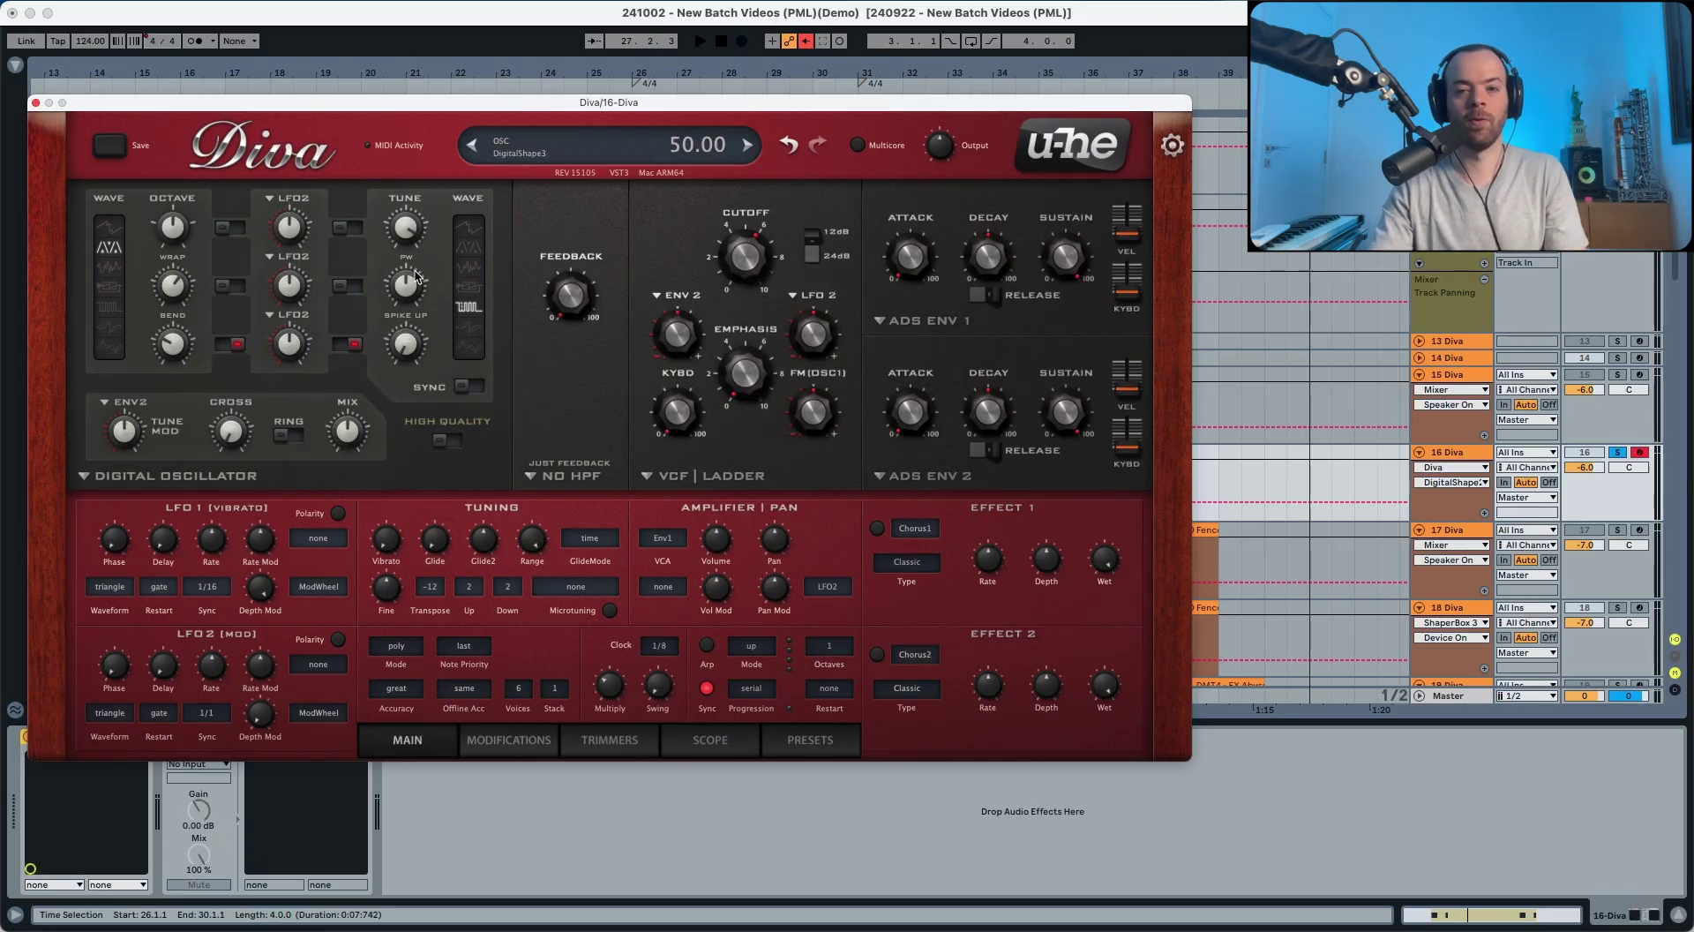
- Increase the second oscillator's PW slightly and set its Spike Up to 48.00 while auditioning the clip
key(space)
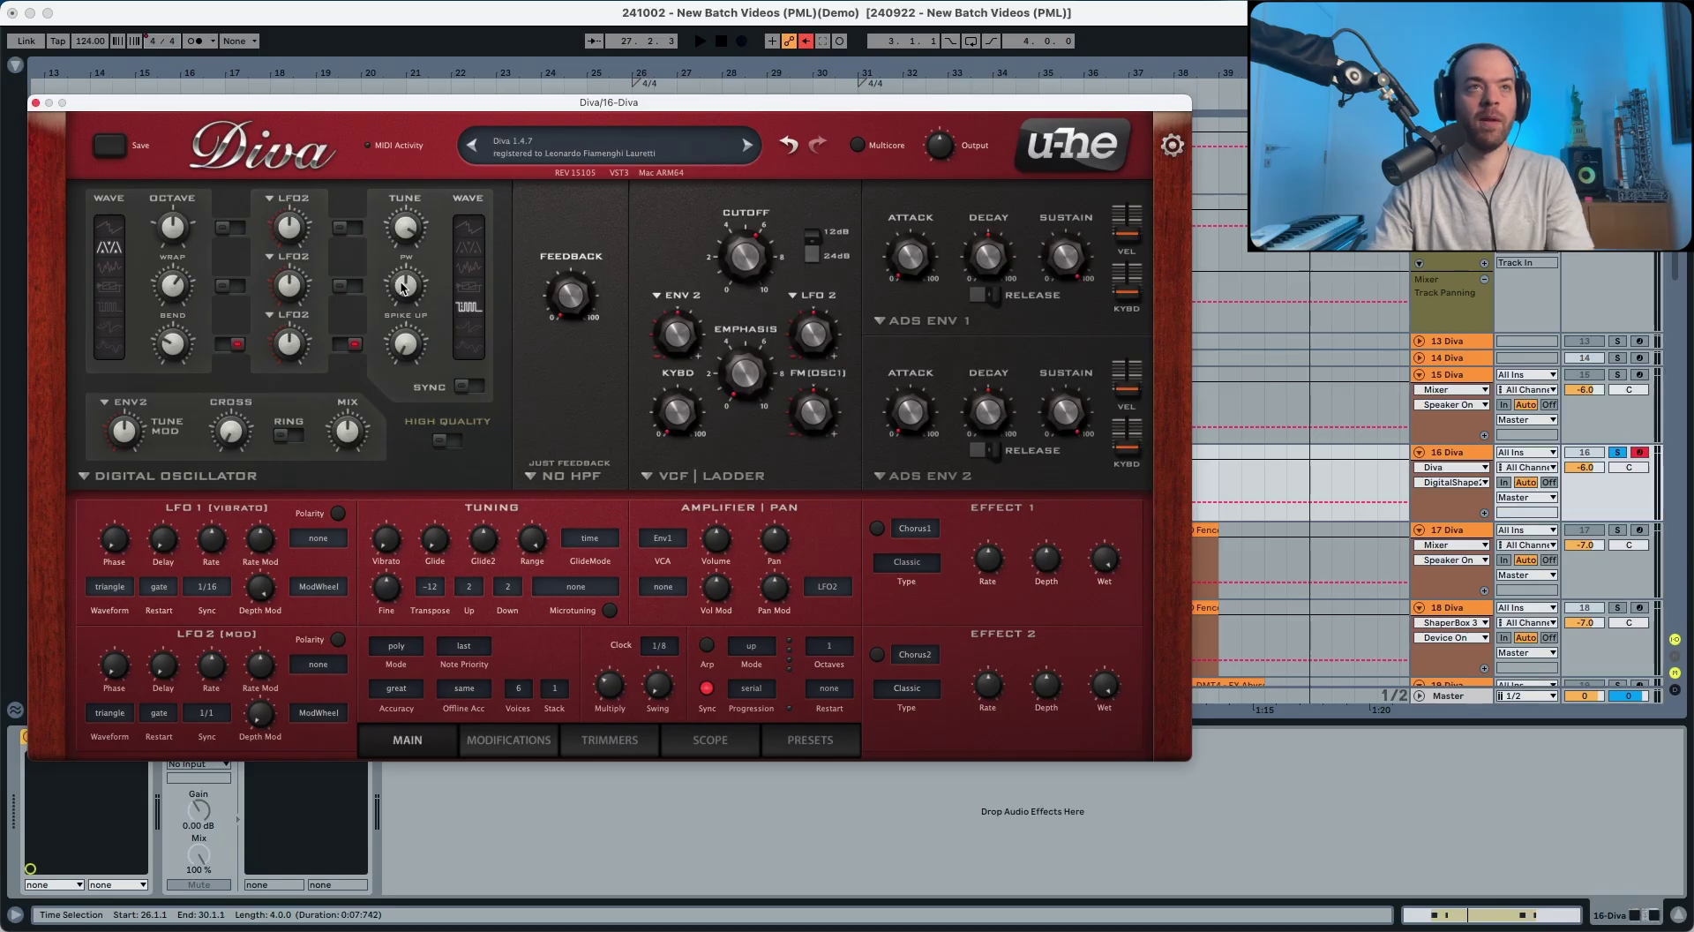
drag(391, 279, 405, 236)
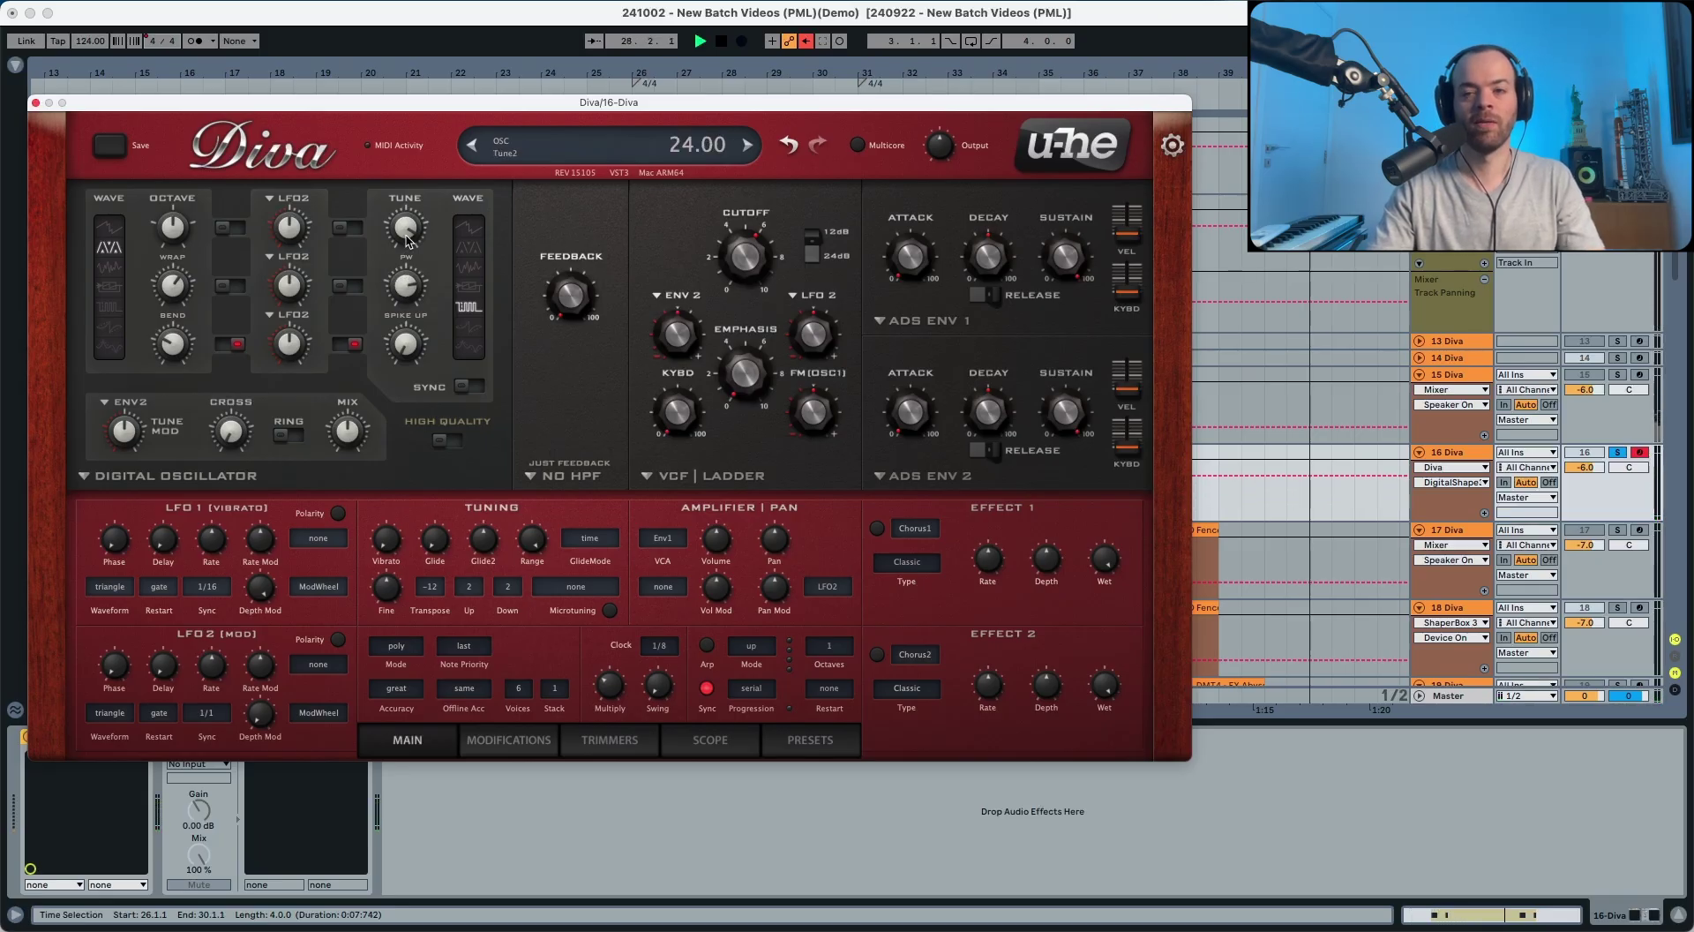
key(space)
drag(409, 340, 416, 256)
key(space)
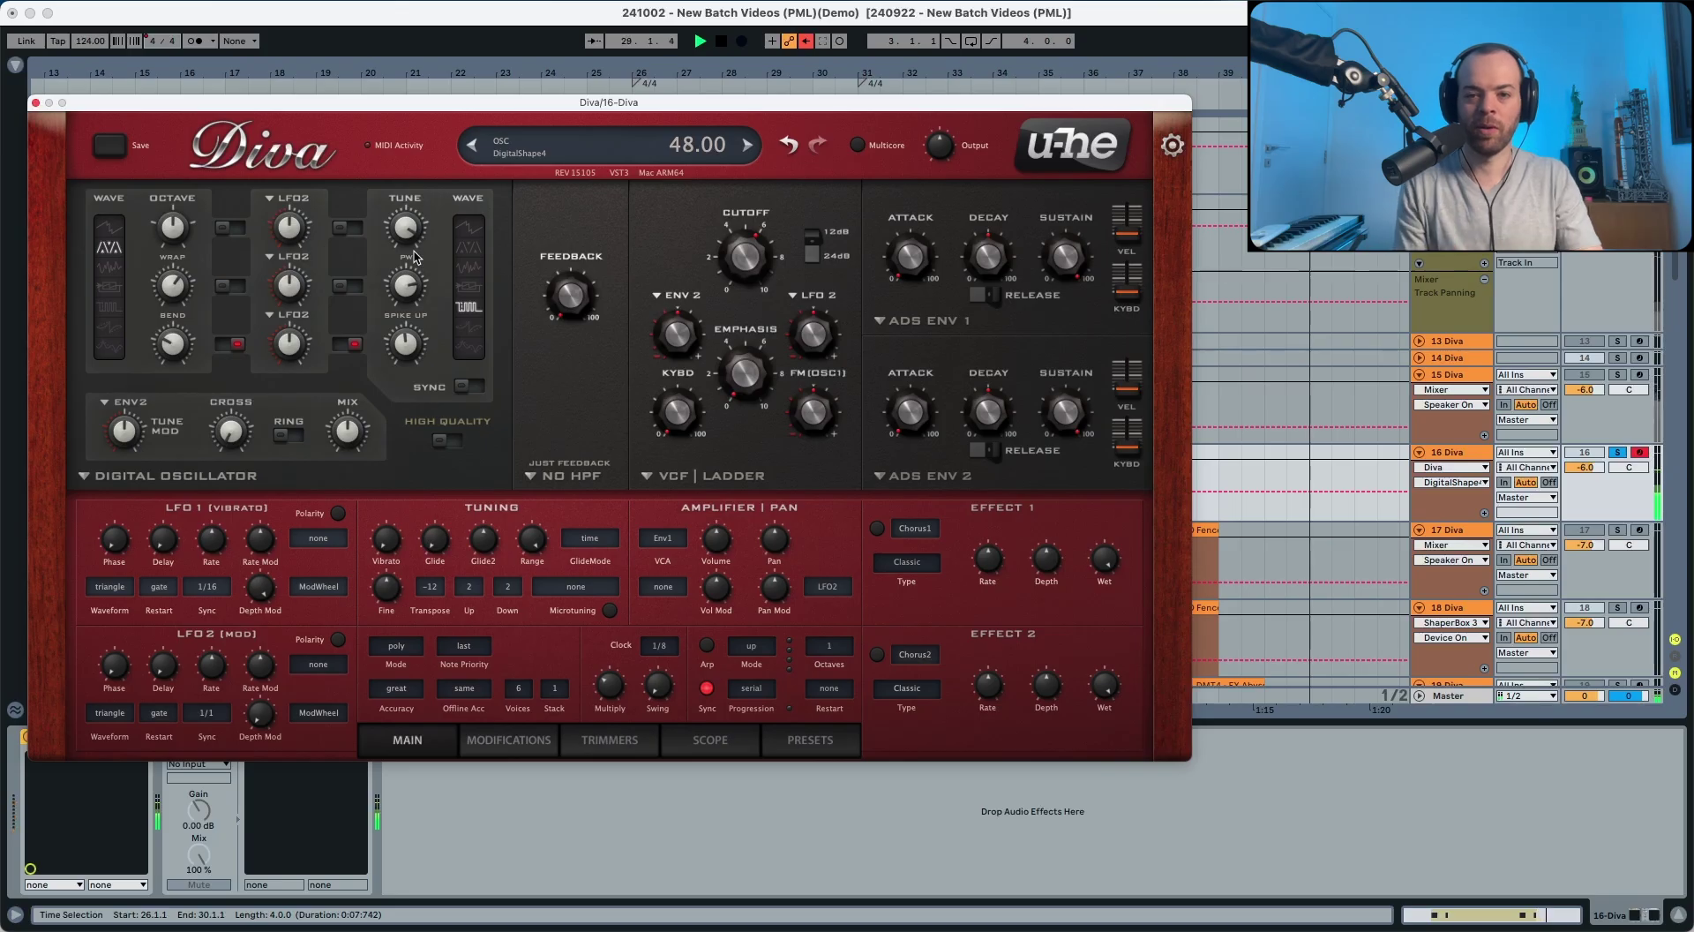
- Enable Sync on the second oscillator and turn on the digital oscillator's High Quality mode
key(space)
click(475, 385)
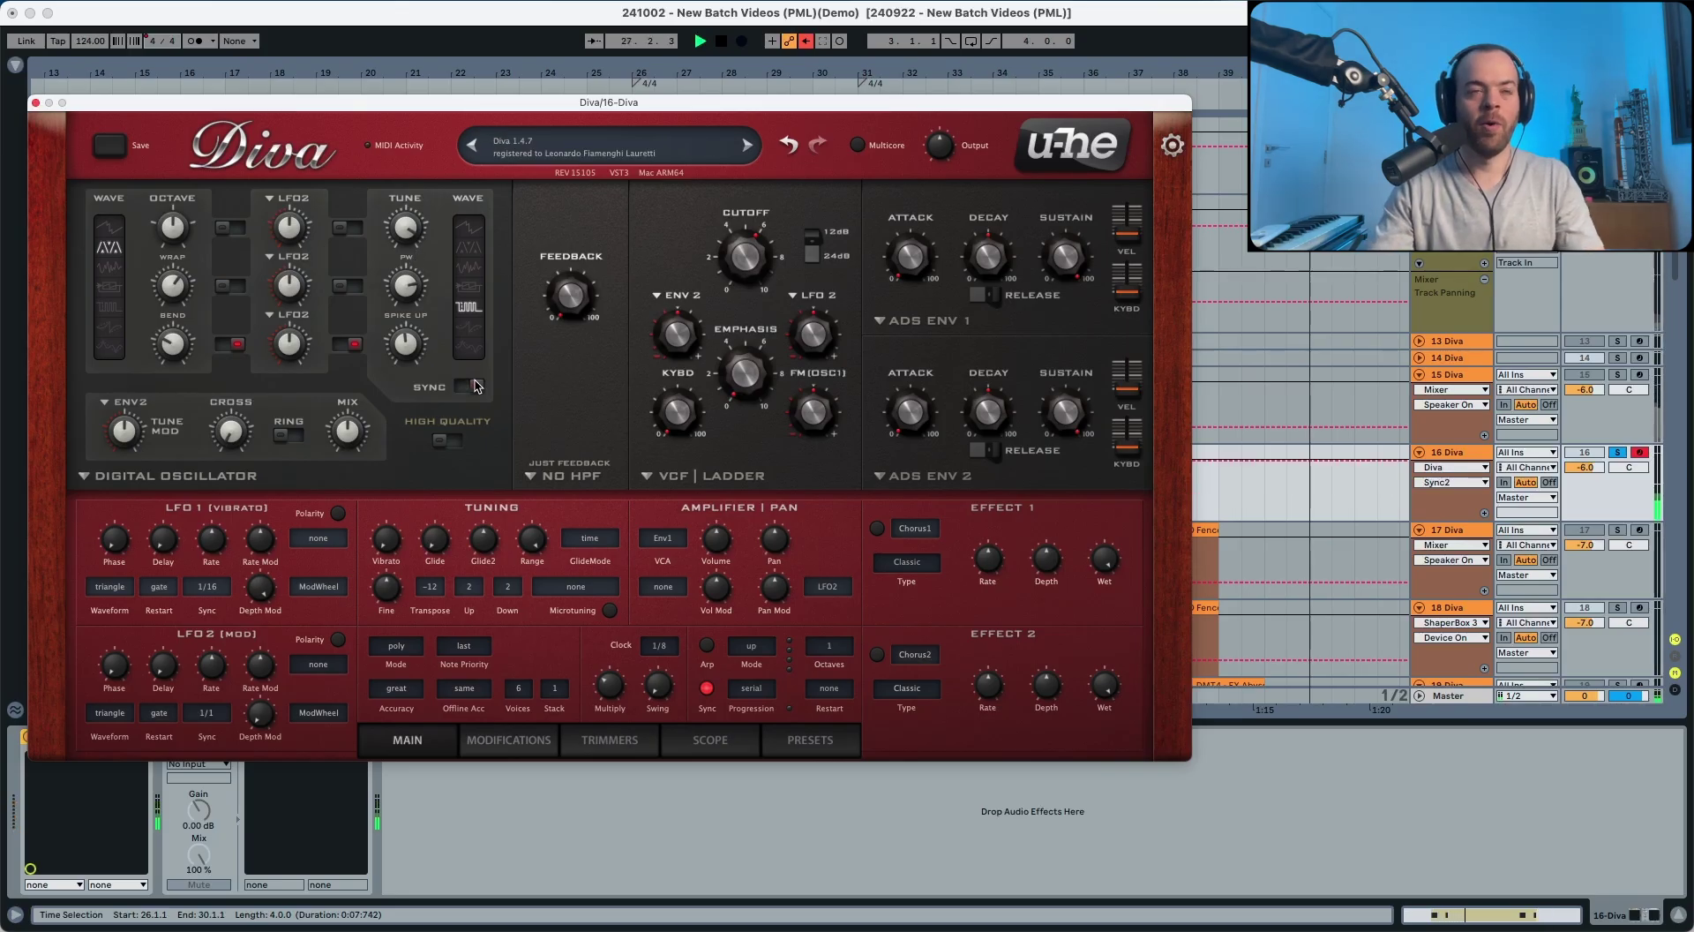
click(454, 440)
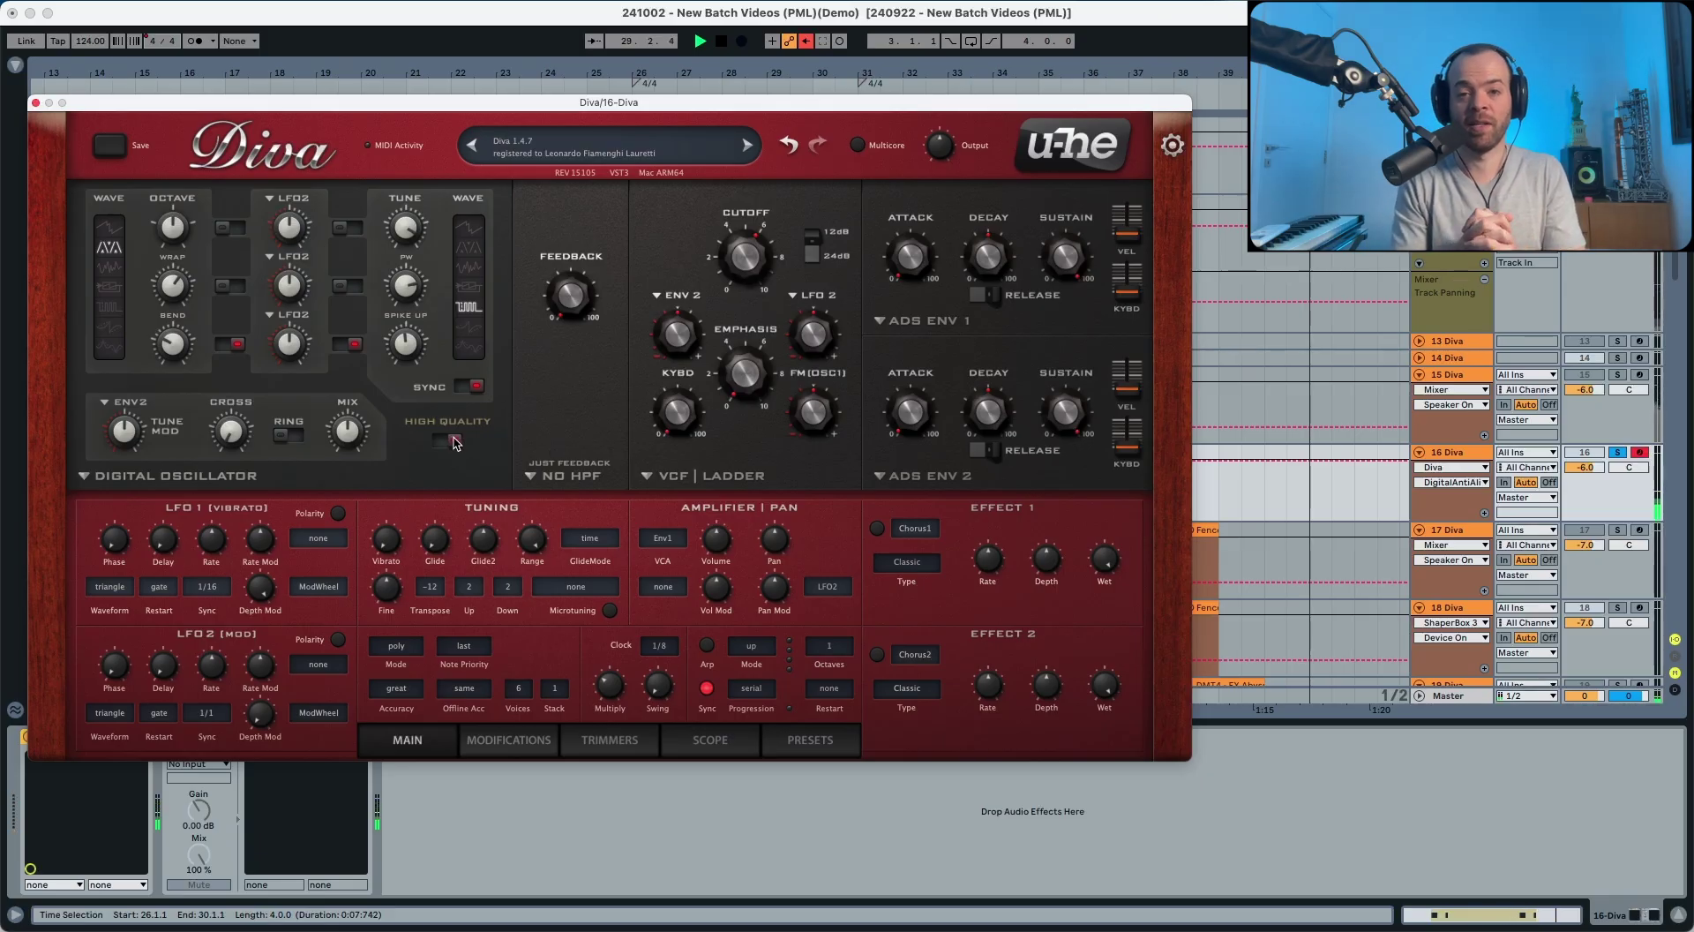
- Assign Env2 as the oscillators' shape modulation source and raise the modulation depth
click(288, 315)
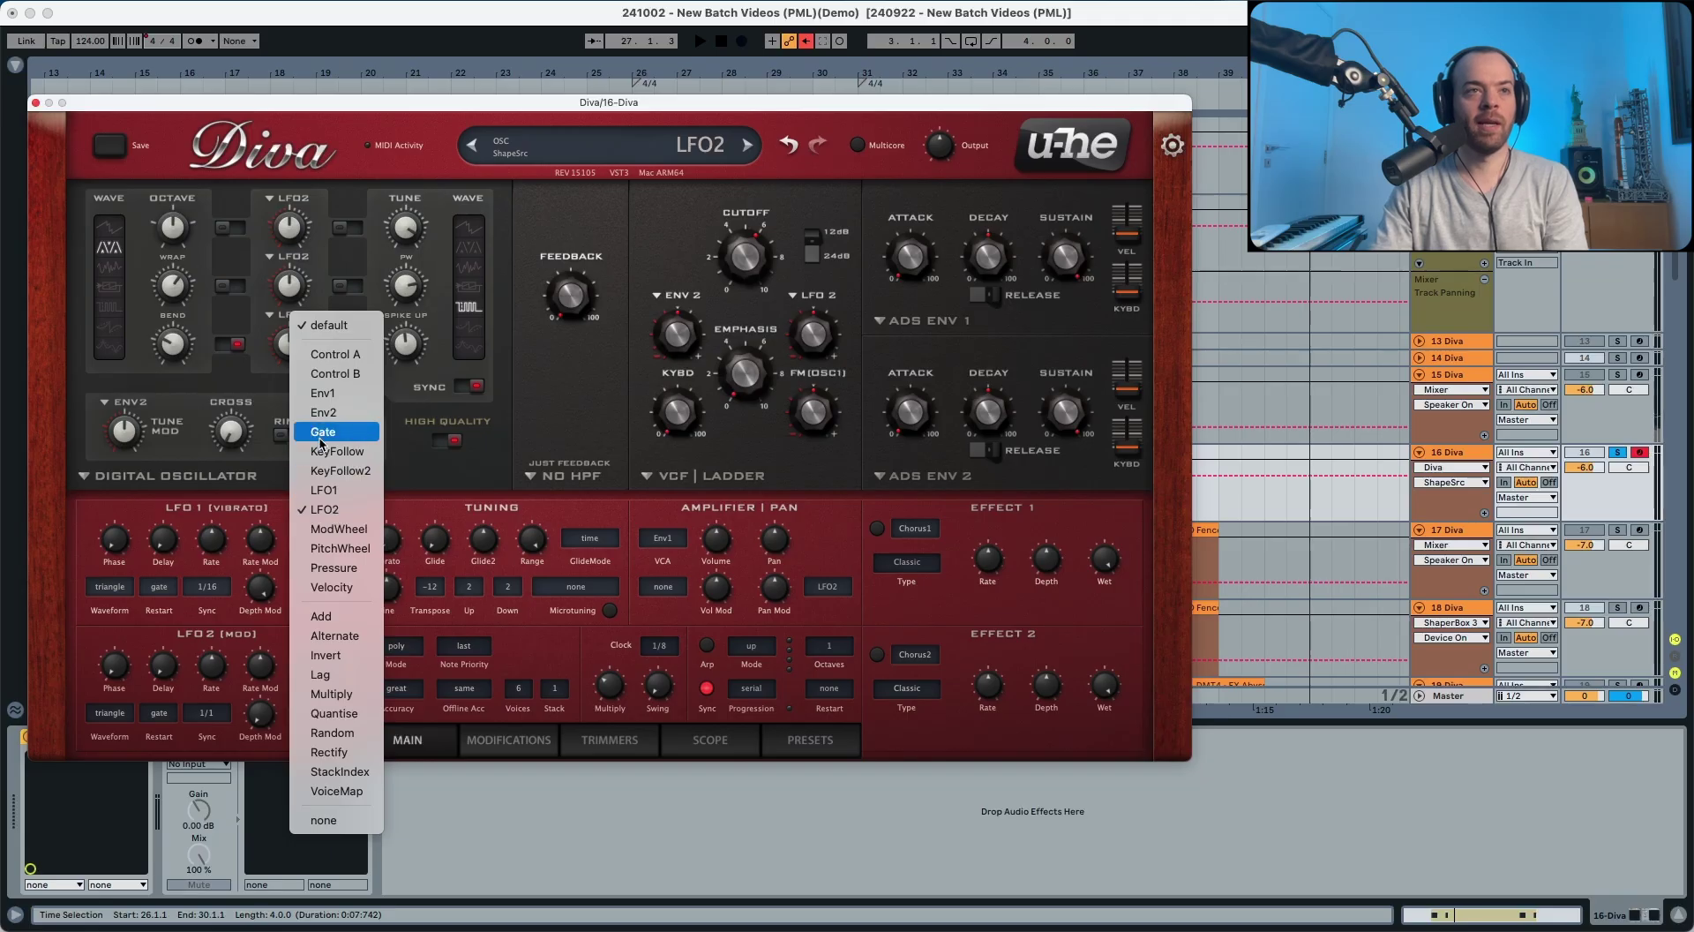
click(305, 412)
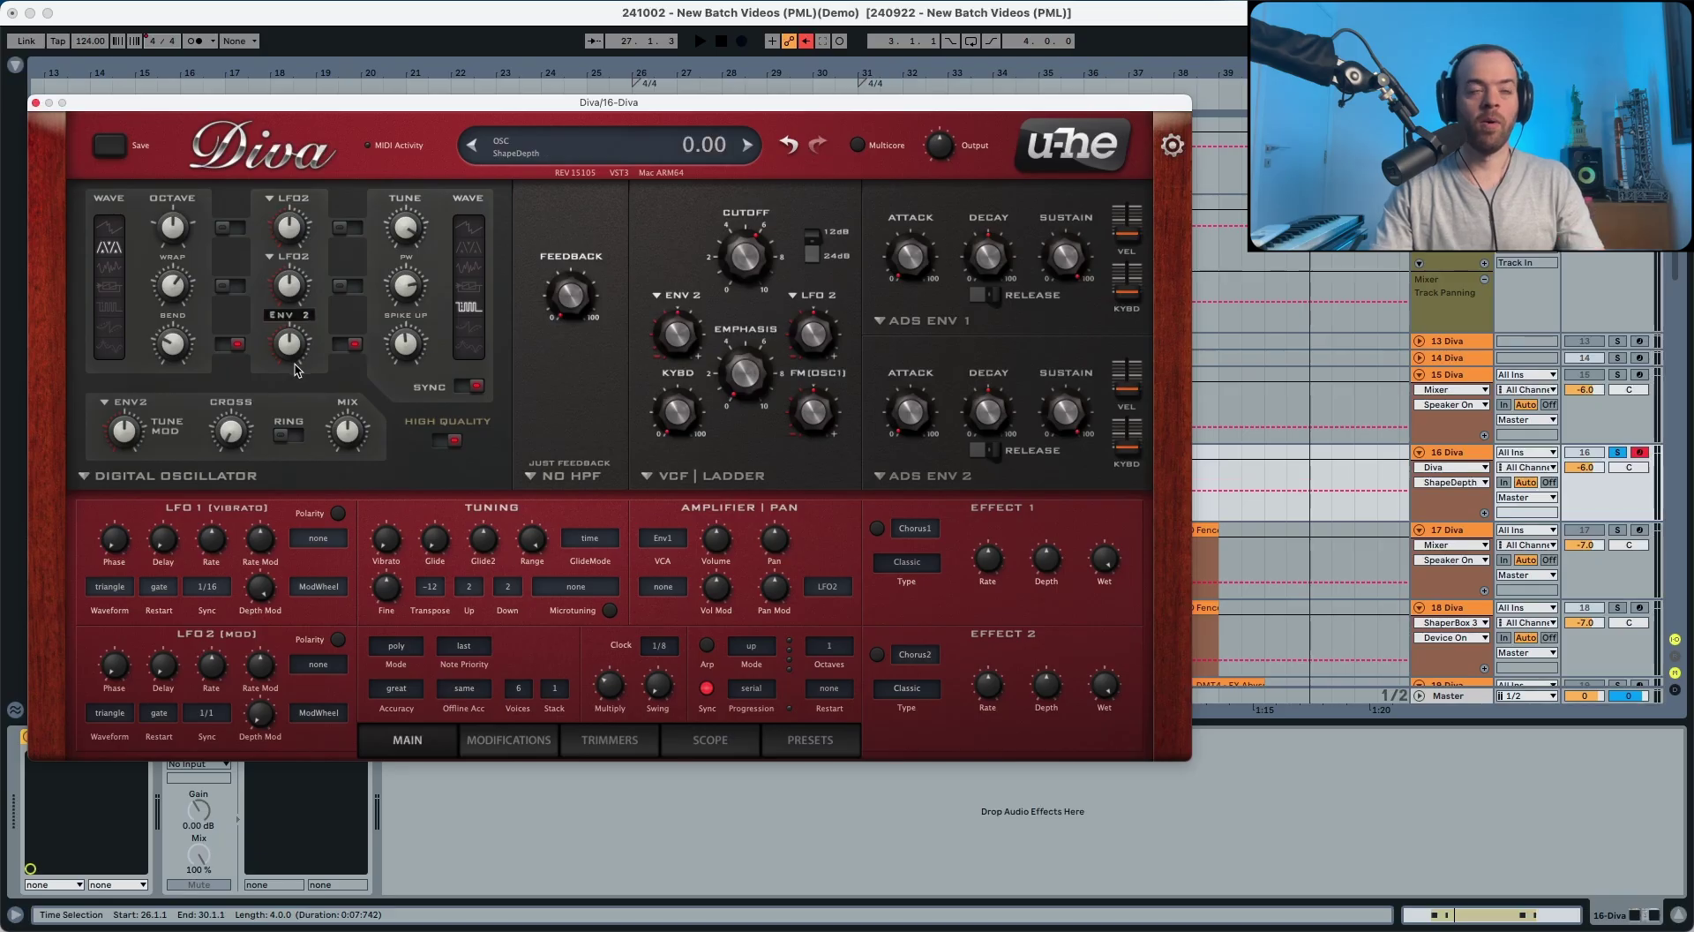
drag(290, 351, 289, 319)
key(space)
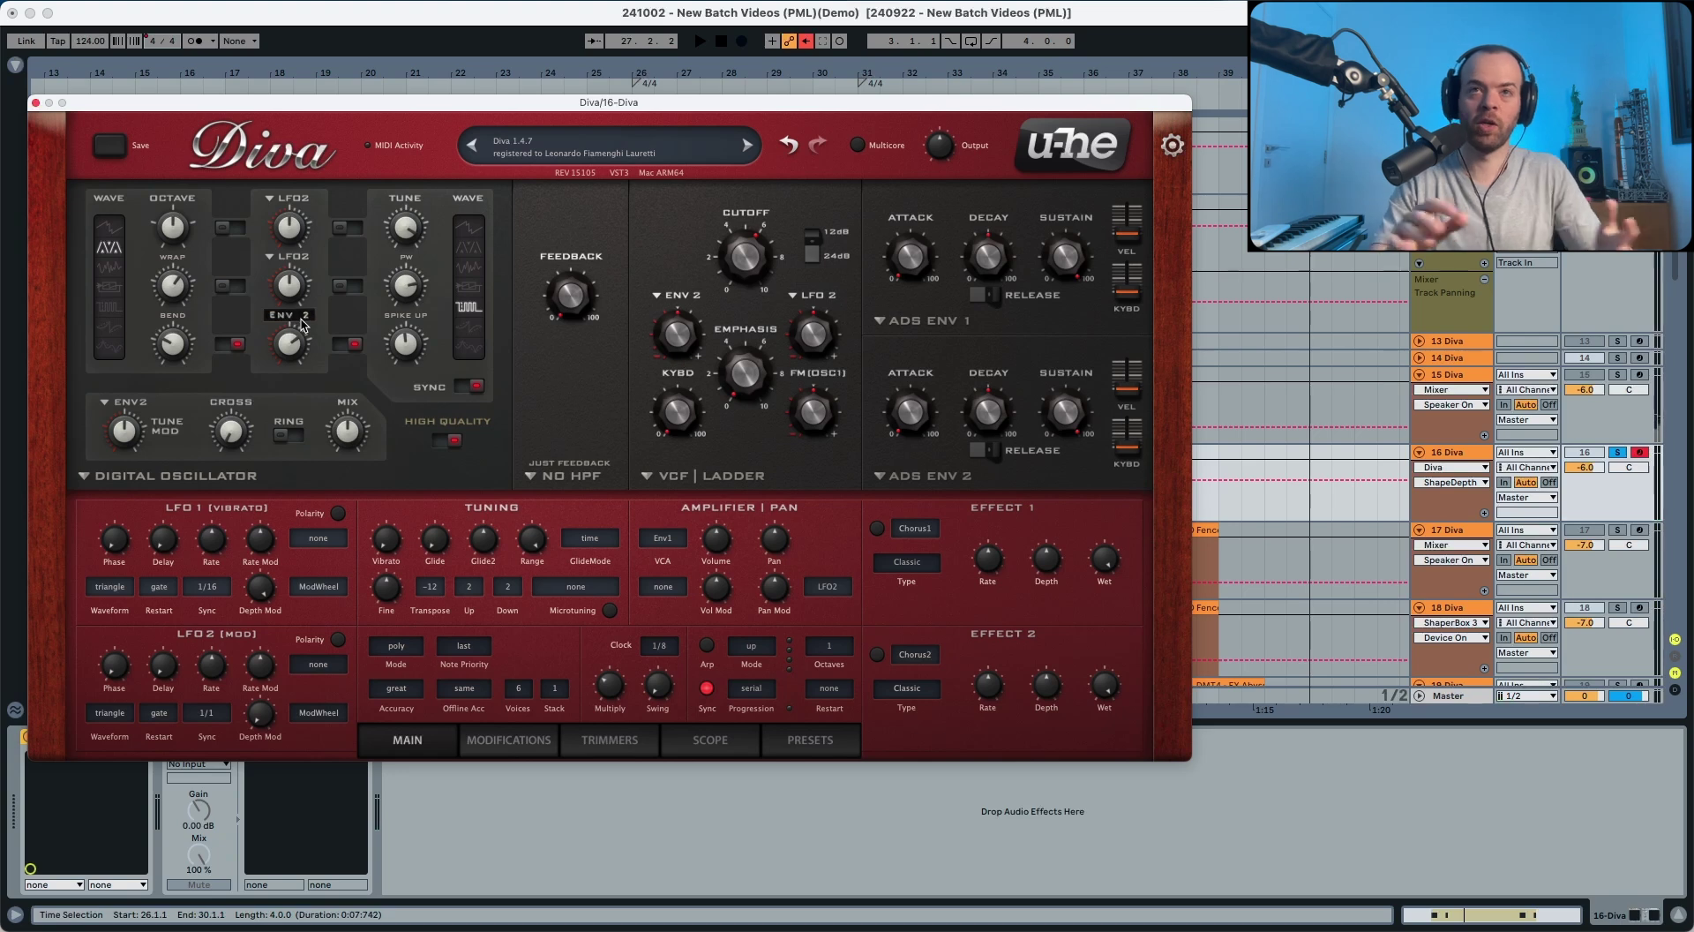
- Switch envelope 2 to the analogue model, minimize attack, lower decay and sustain, set release to 30.00, and audition the clip
click(907, 479)
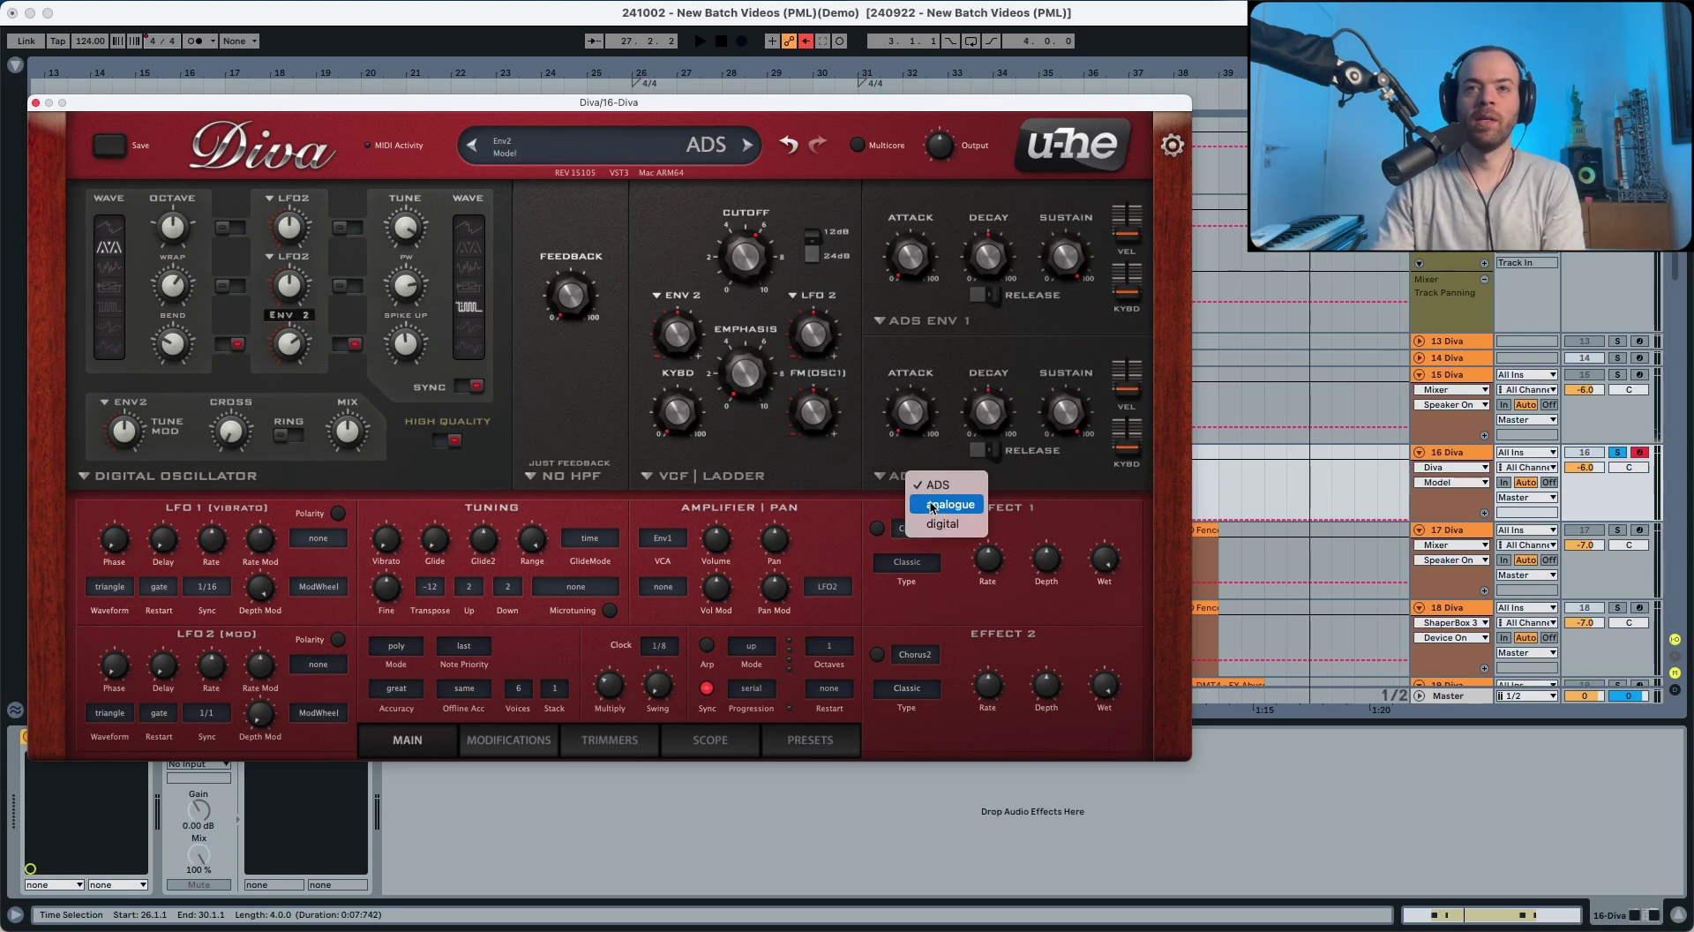
click(939, 507)
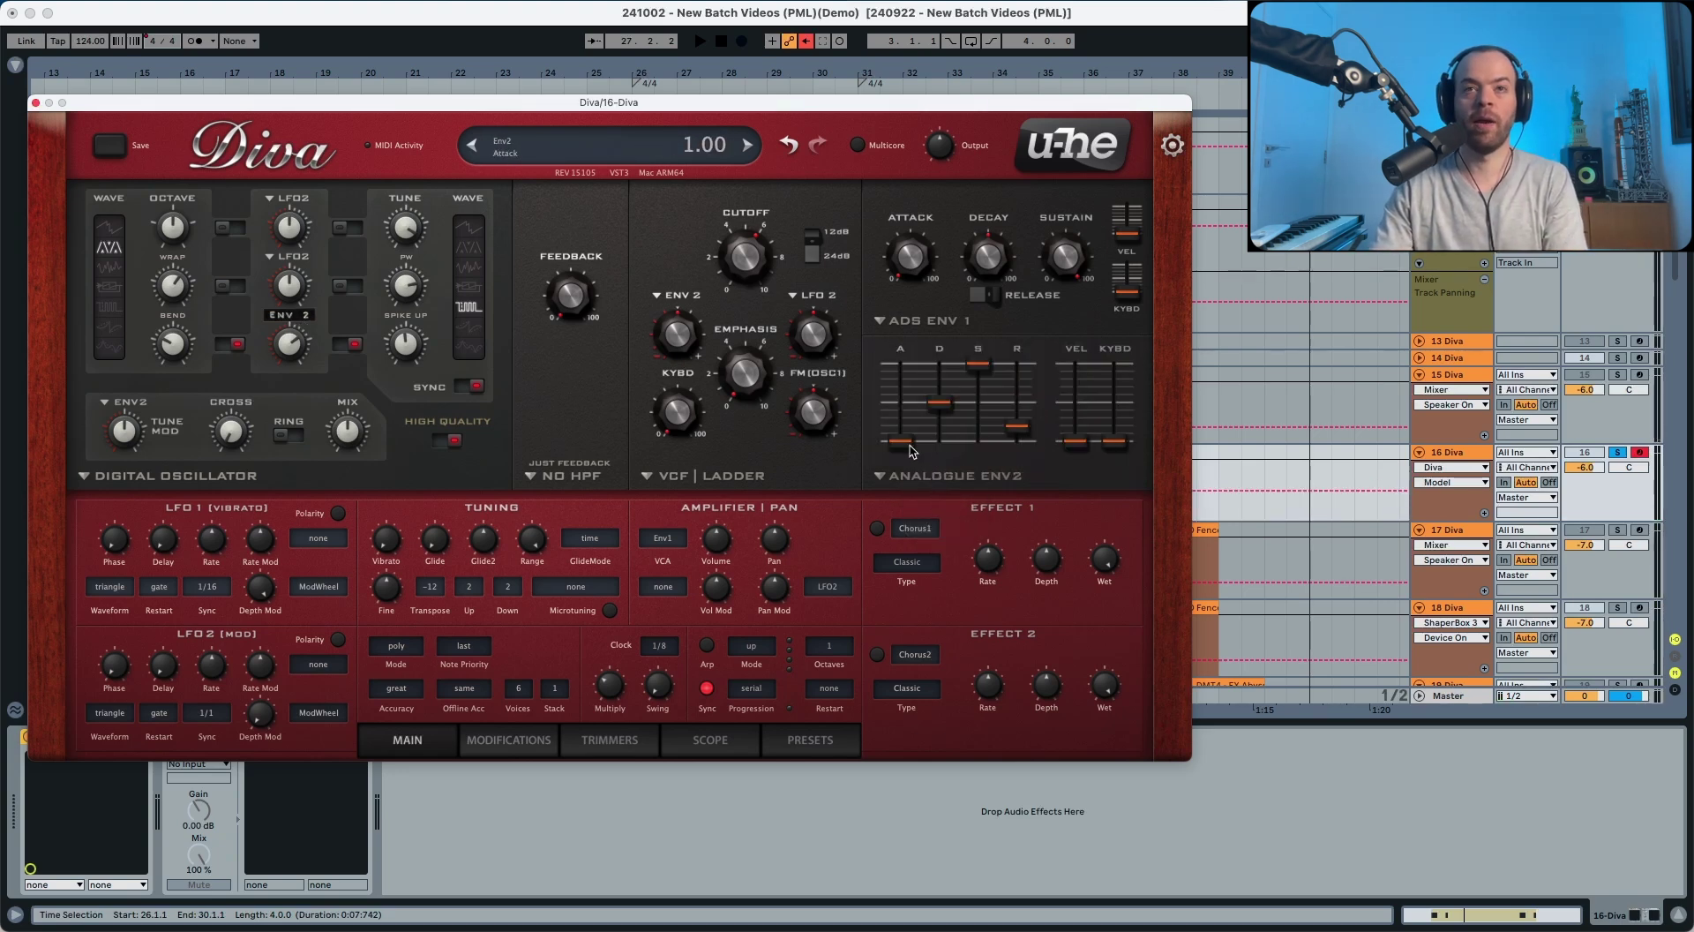
drag(902, 441, 902, 468)
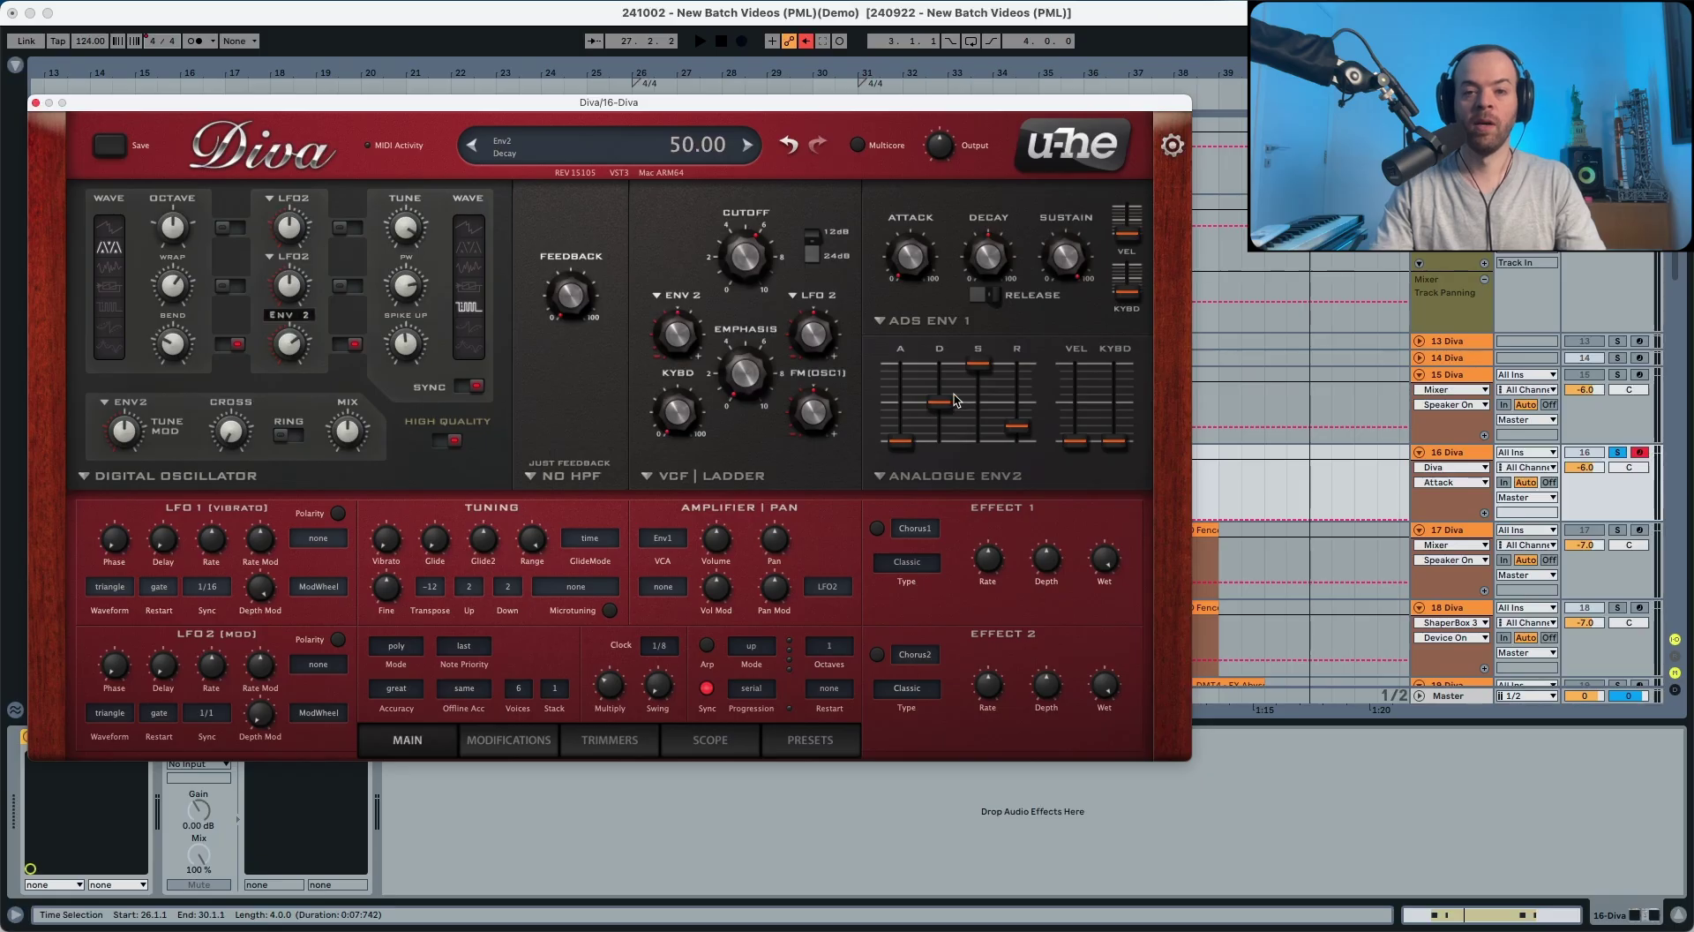
drag(942, 407, 1012, 421)
key(space)
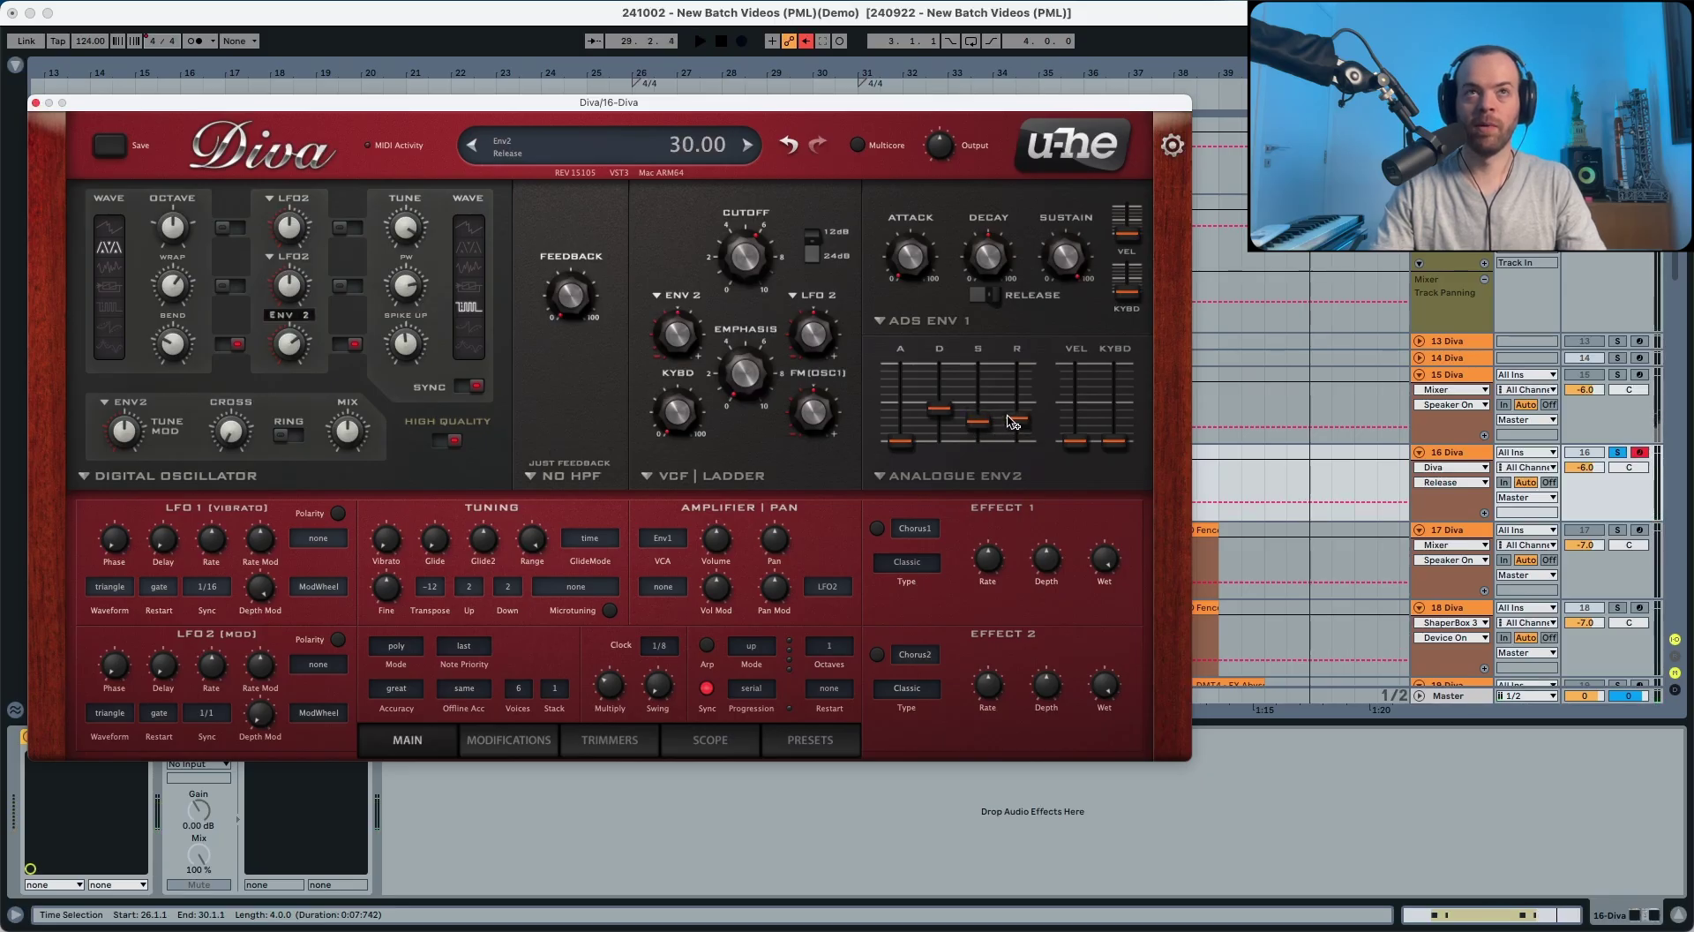
key(space)
key(space)
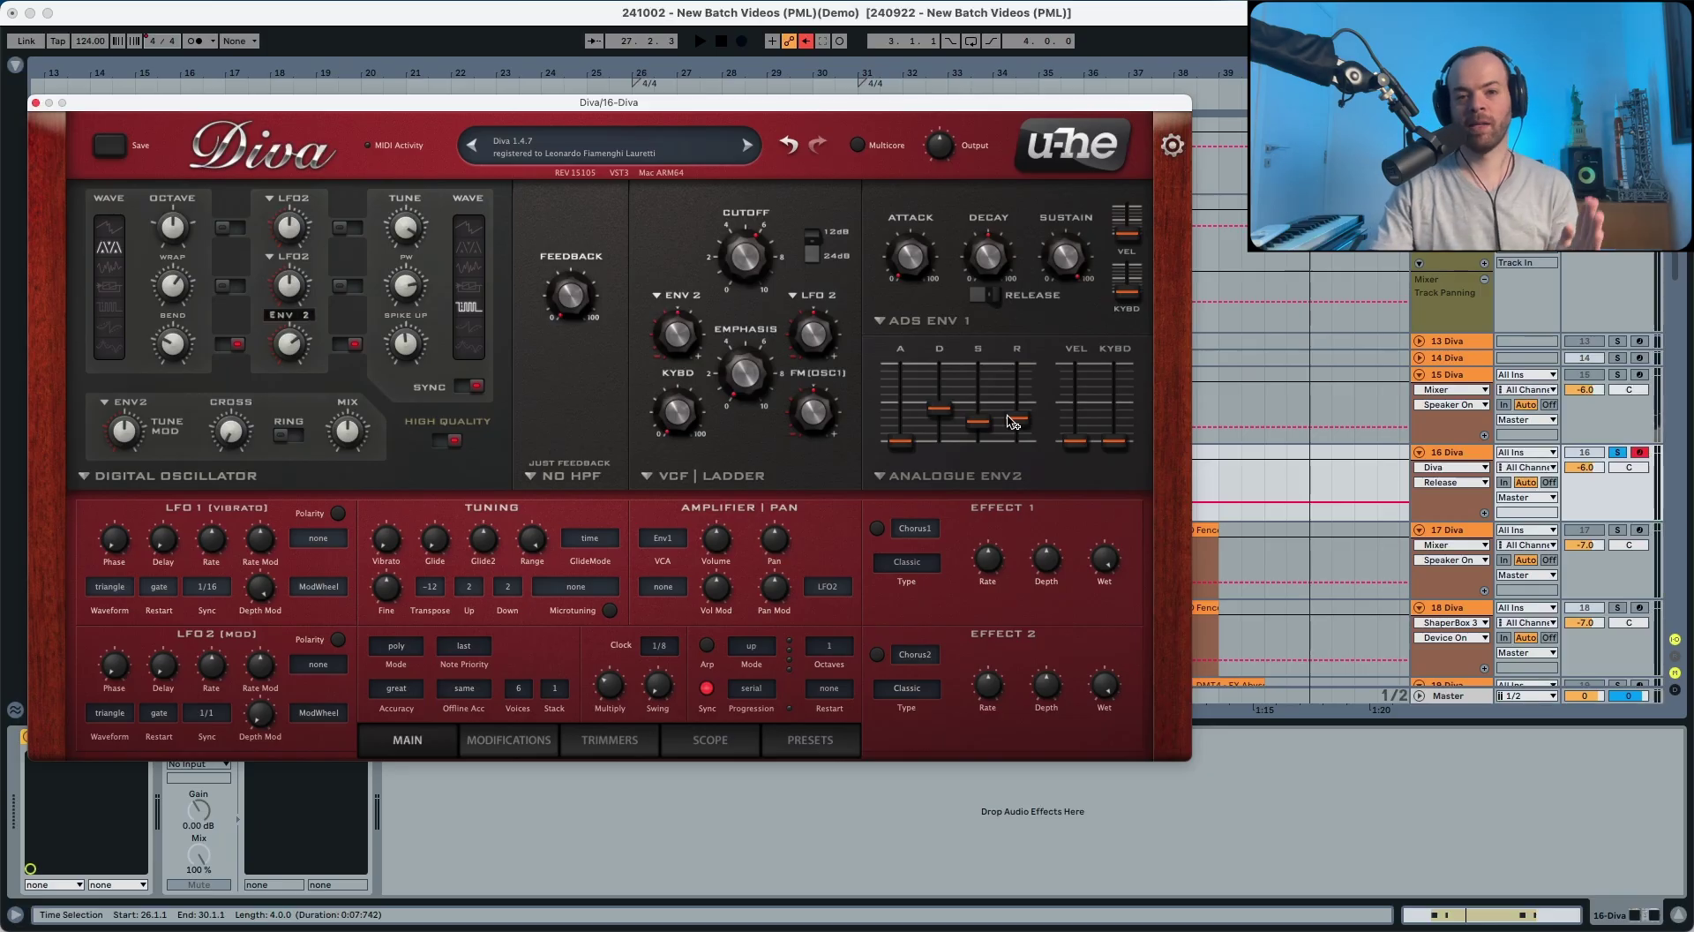
key(space)
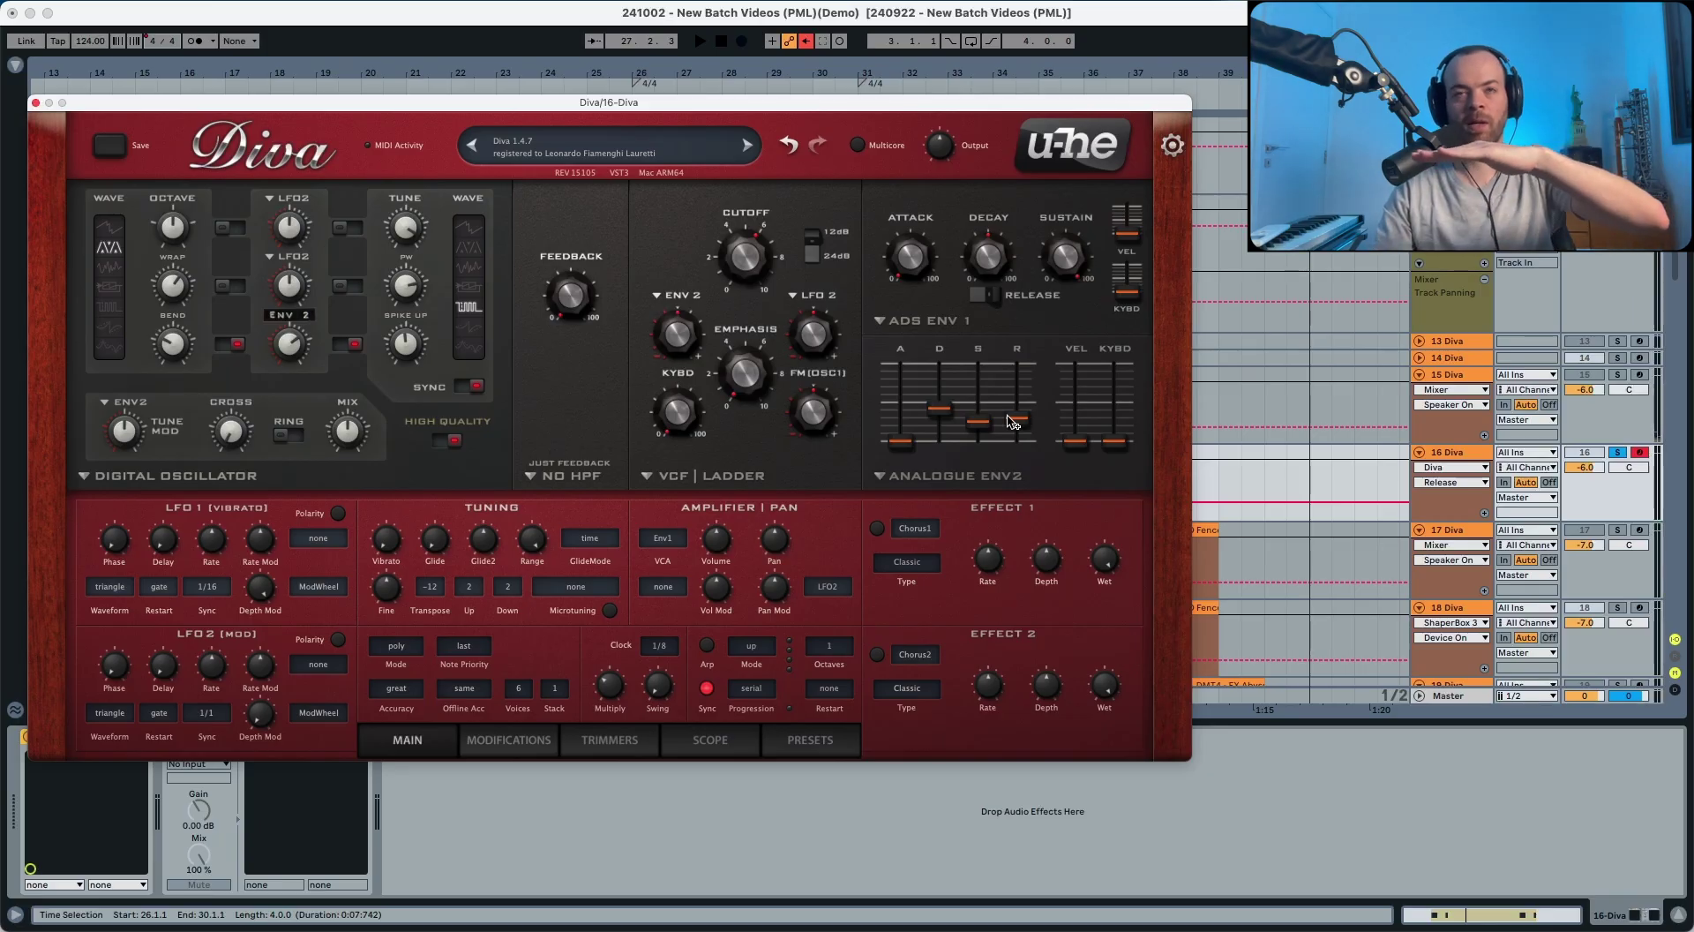
key(space)
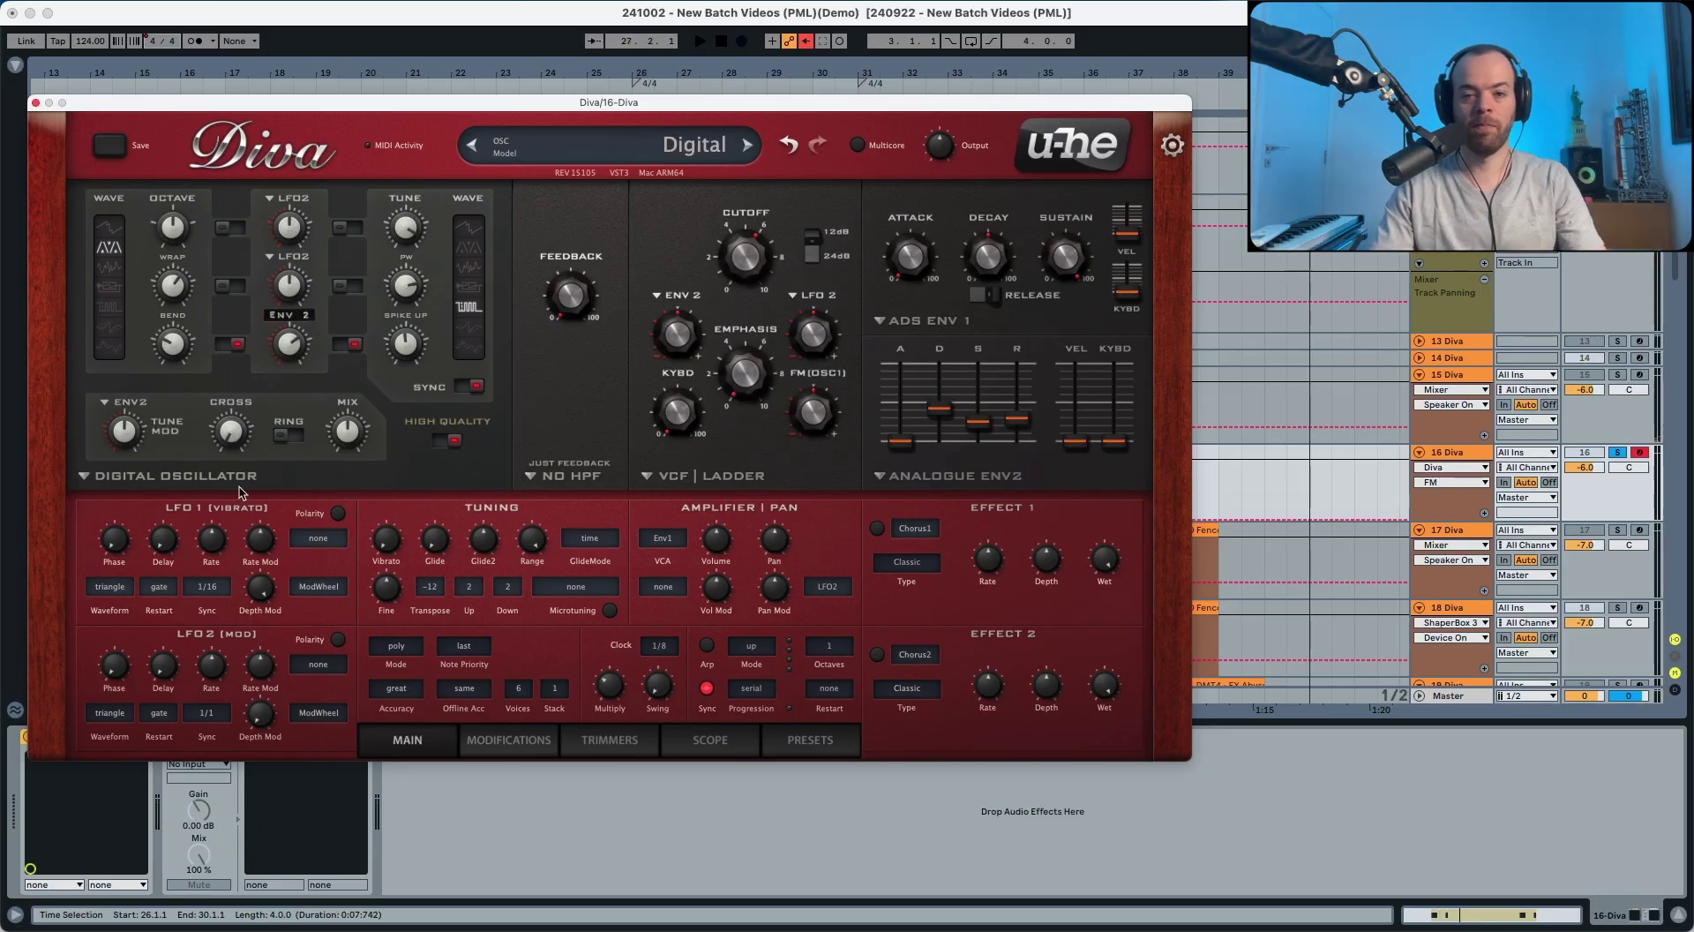
- Try a higher Cross modulation amount on the digital oscillator while auditioning the clip
click(233, 435)
key(space)
drag(233, 435, 240, 298)
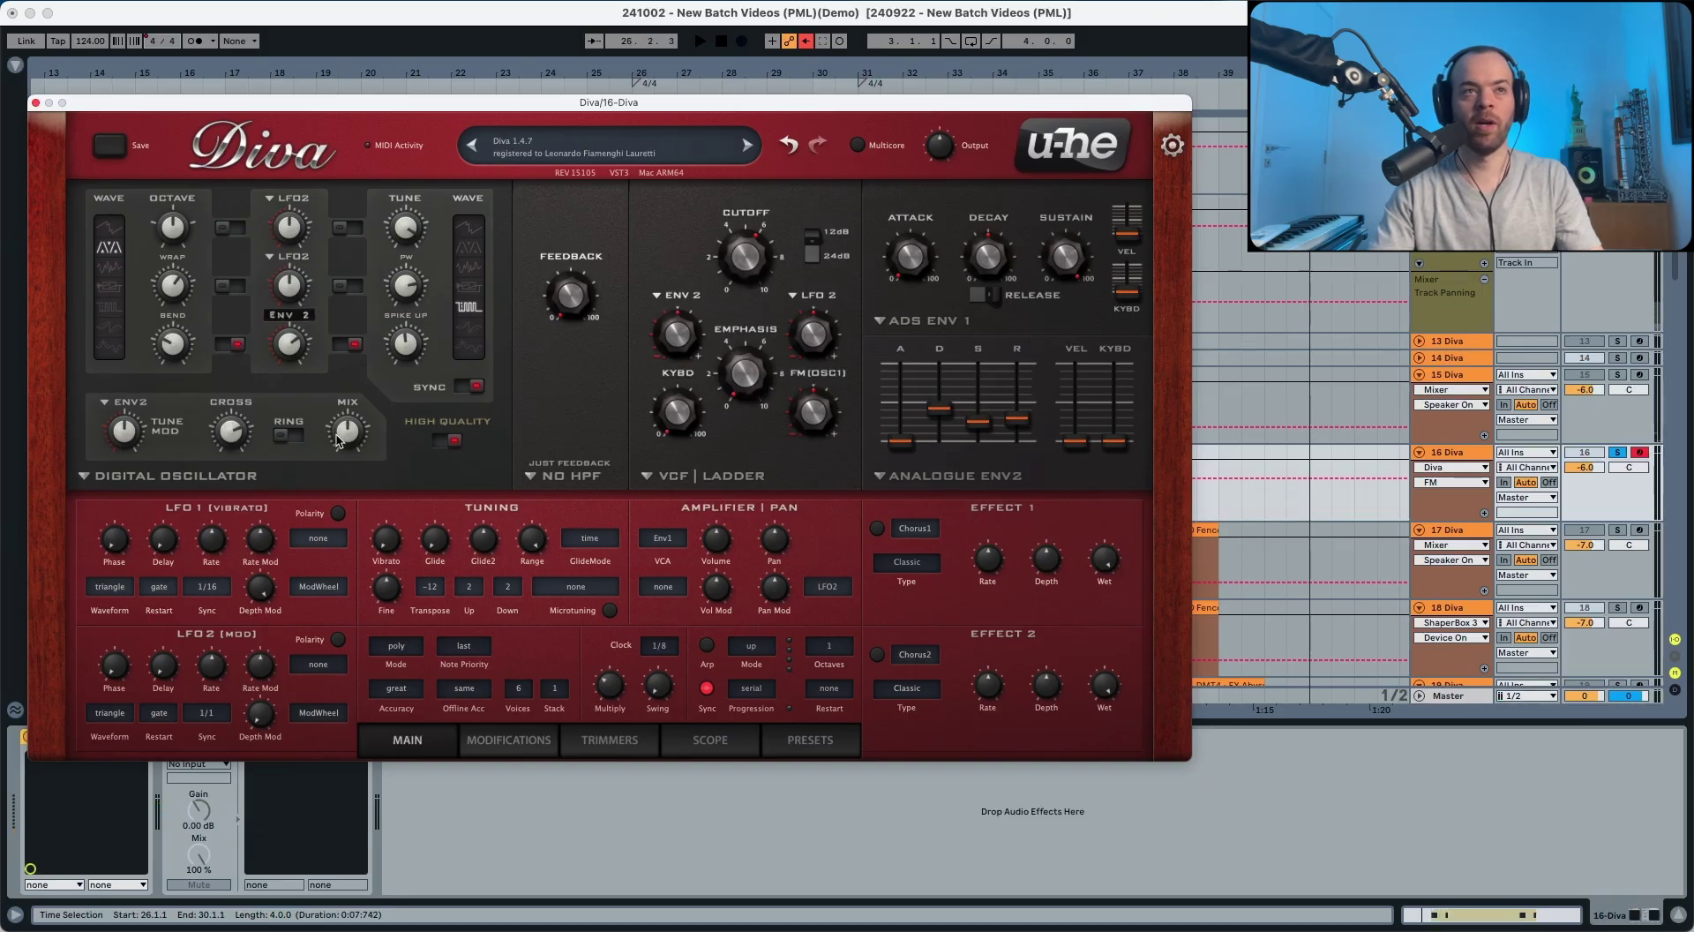
- Set the digital oscillators' Mix to 57.50 and audition the clip
drag(340, 435, 340, 426)
key(space)
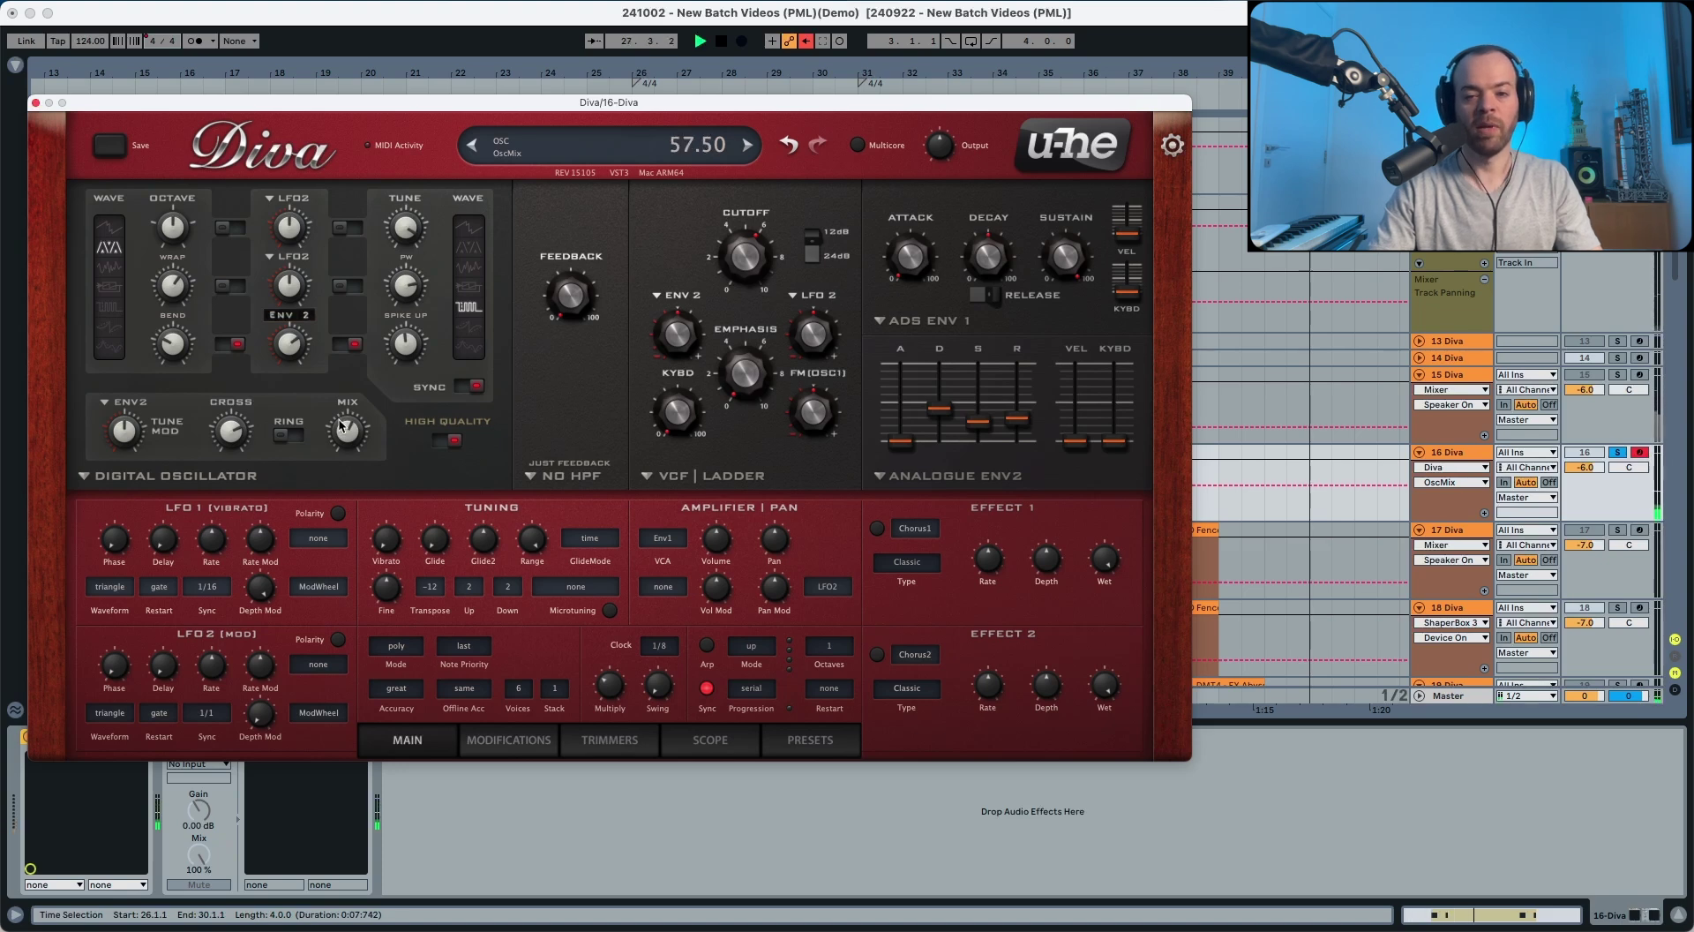
key(space)
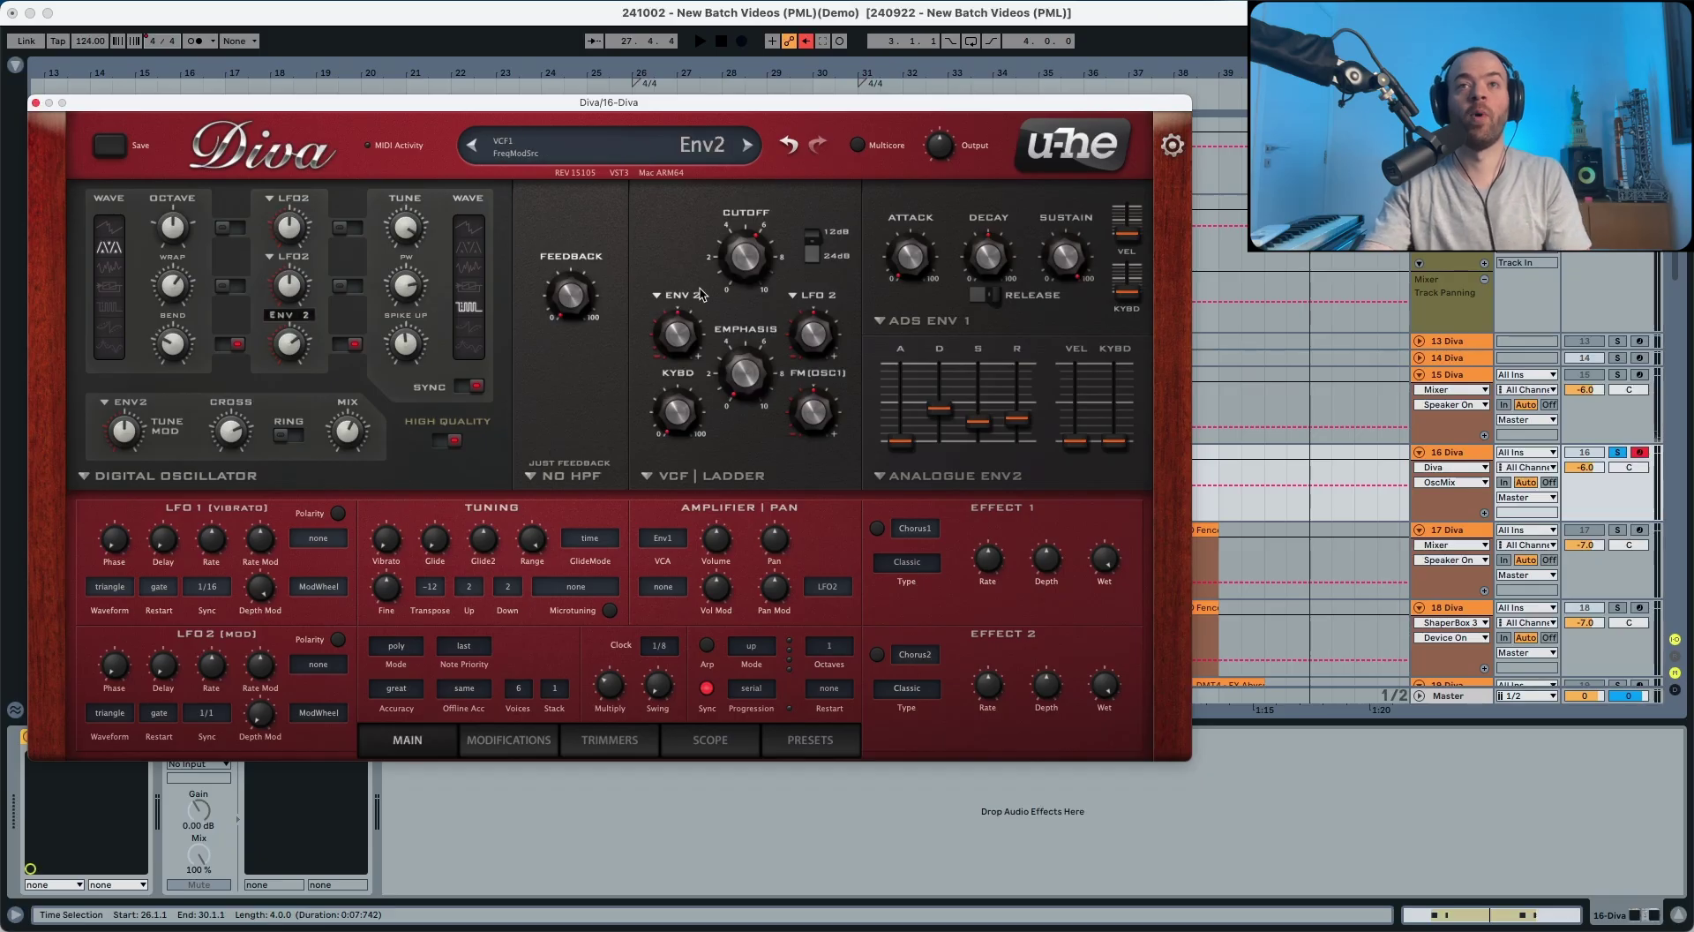
- Switch envelope 1 to the digital model, lower its decay and sustain, slightly raise release and velocity, and audition the clip
click(919, 320)
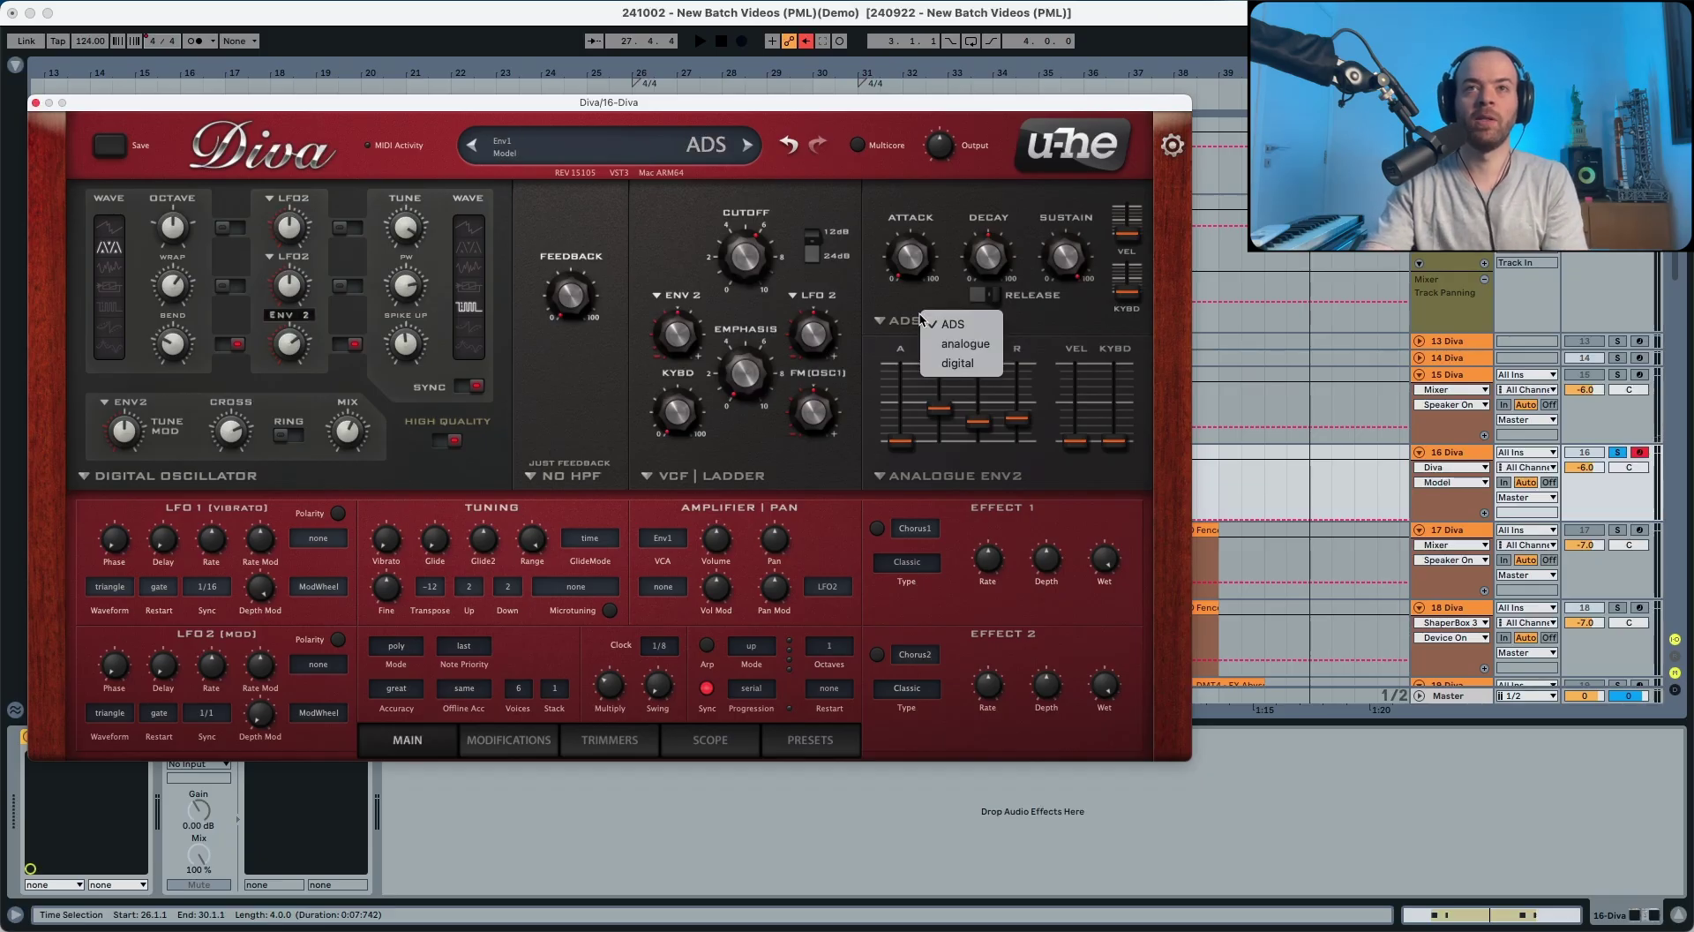
click(942, 362)
key(space)
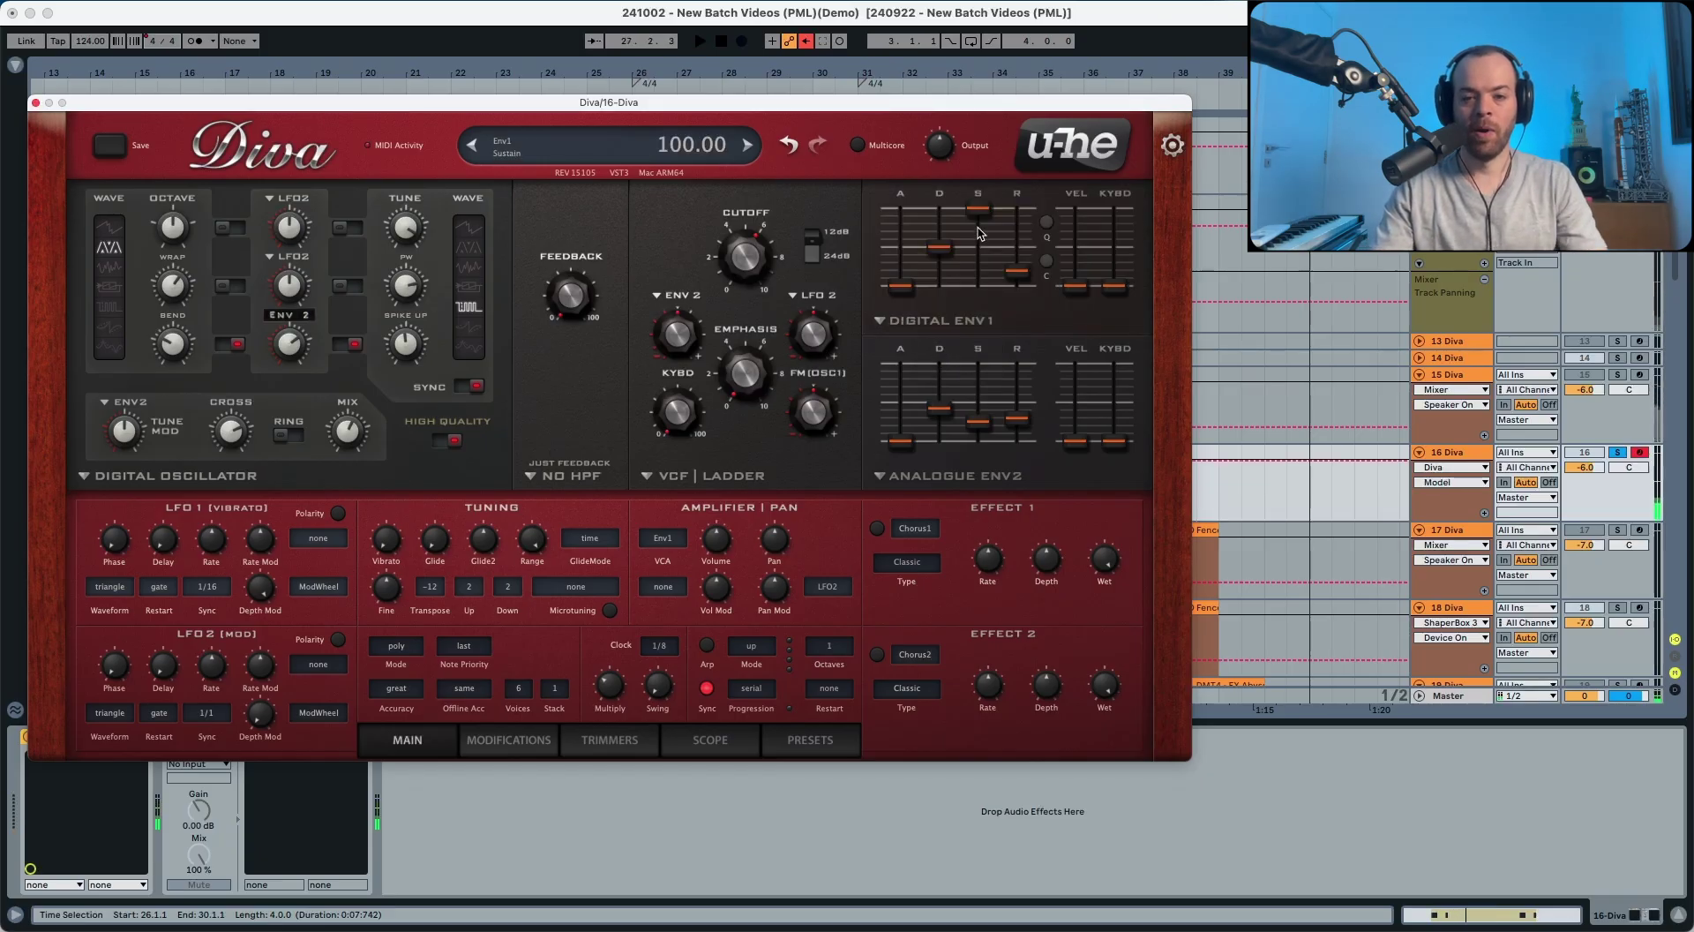
drag(978, 220, 1073, 276)
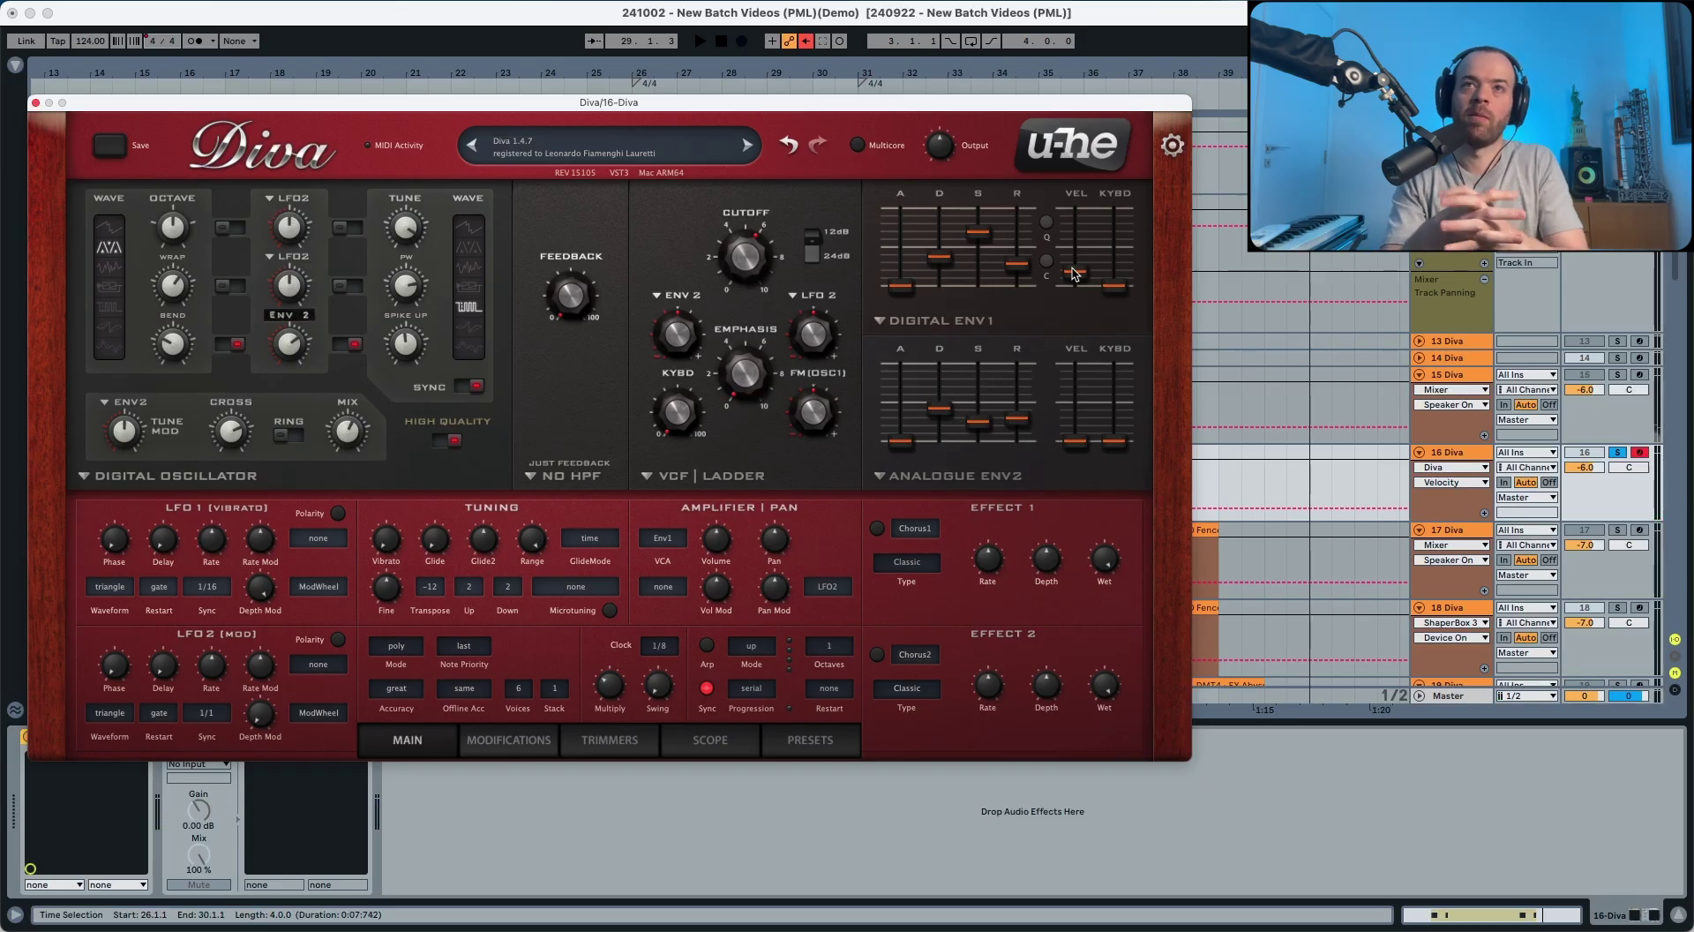
key(space)
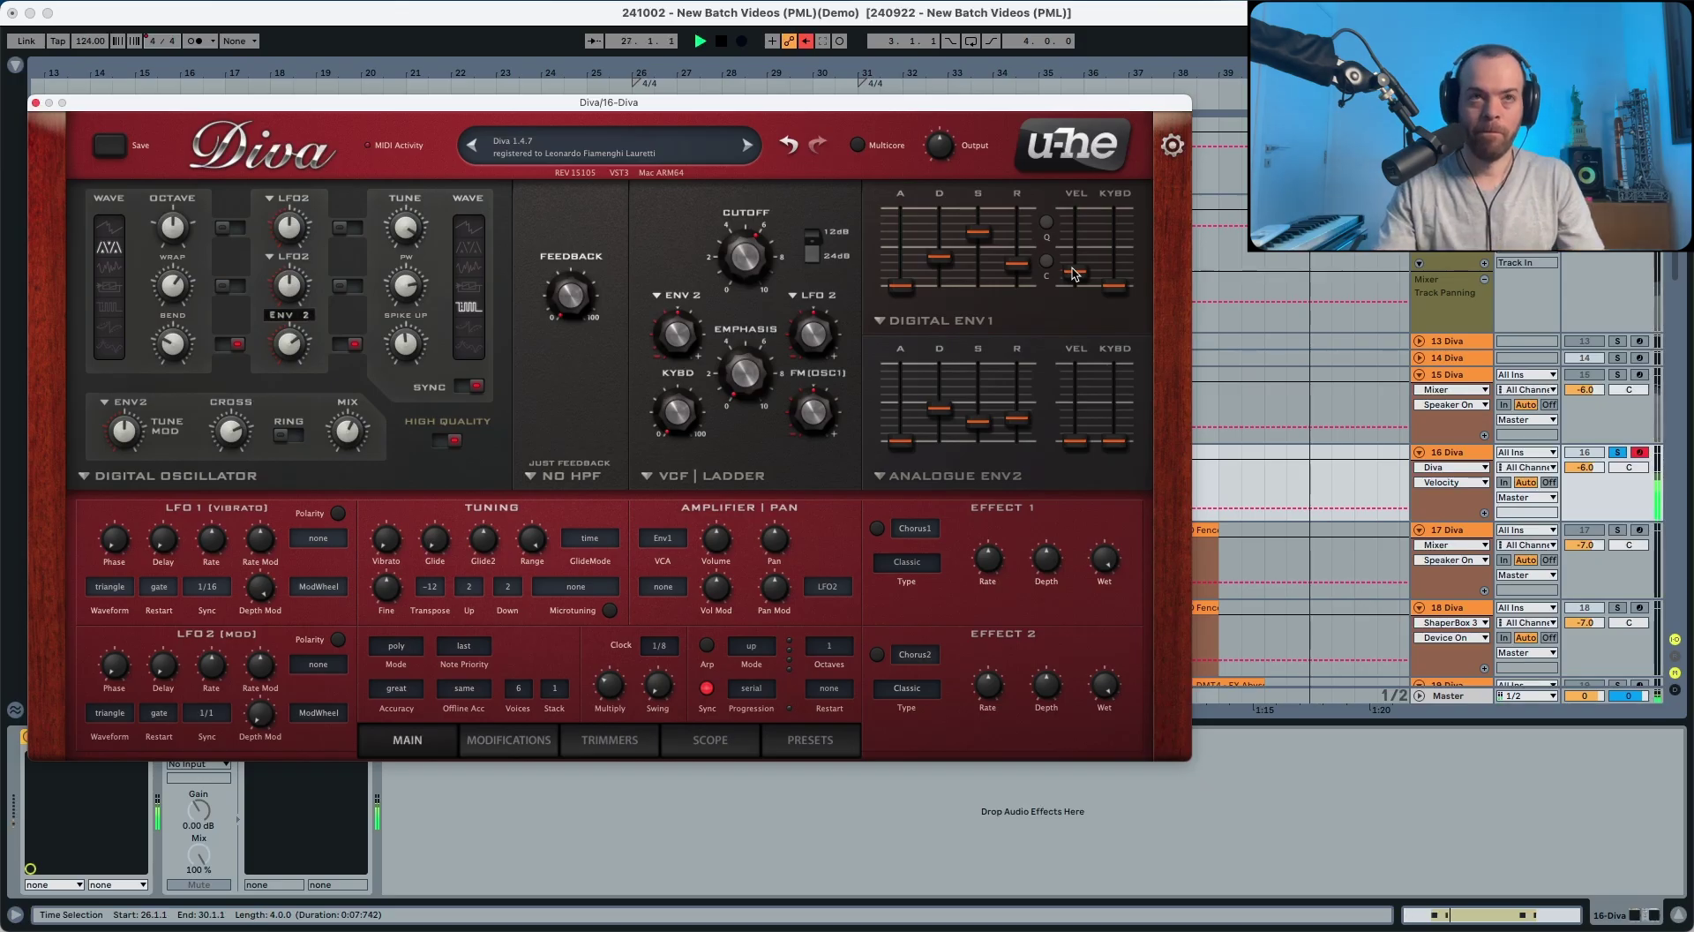
key(space)
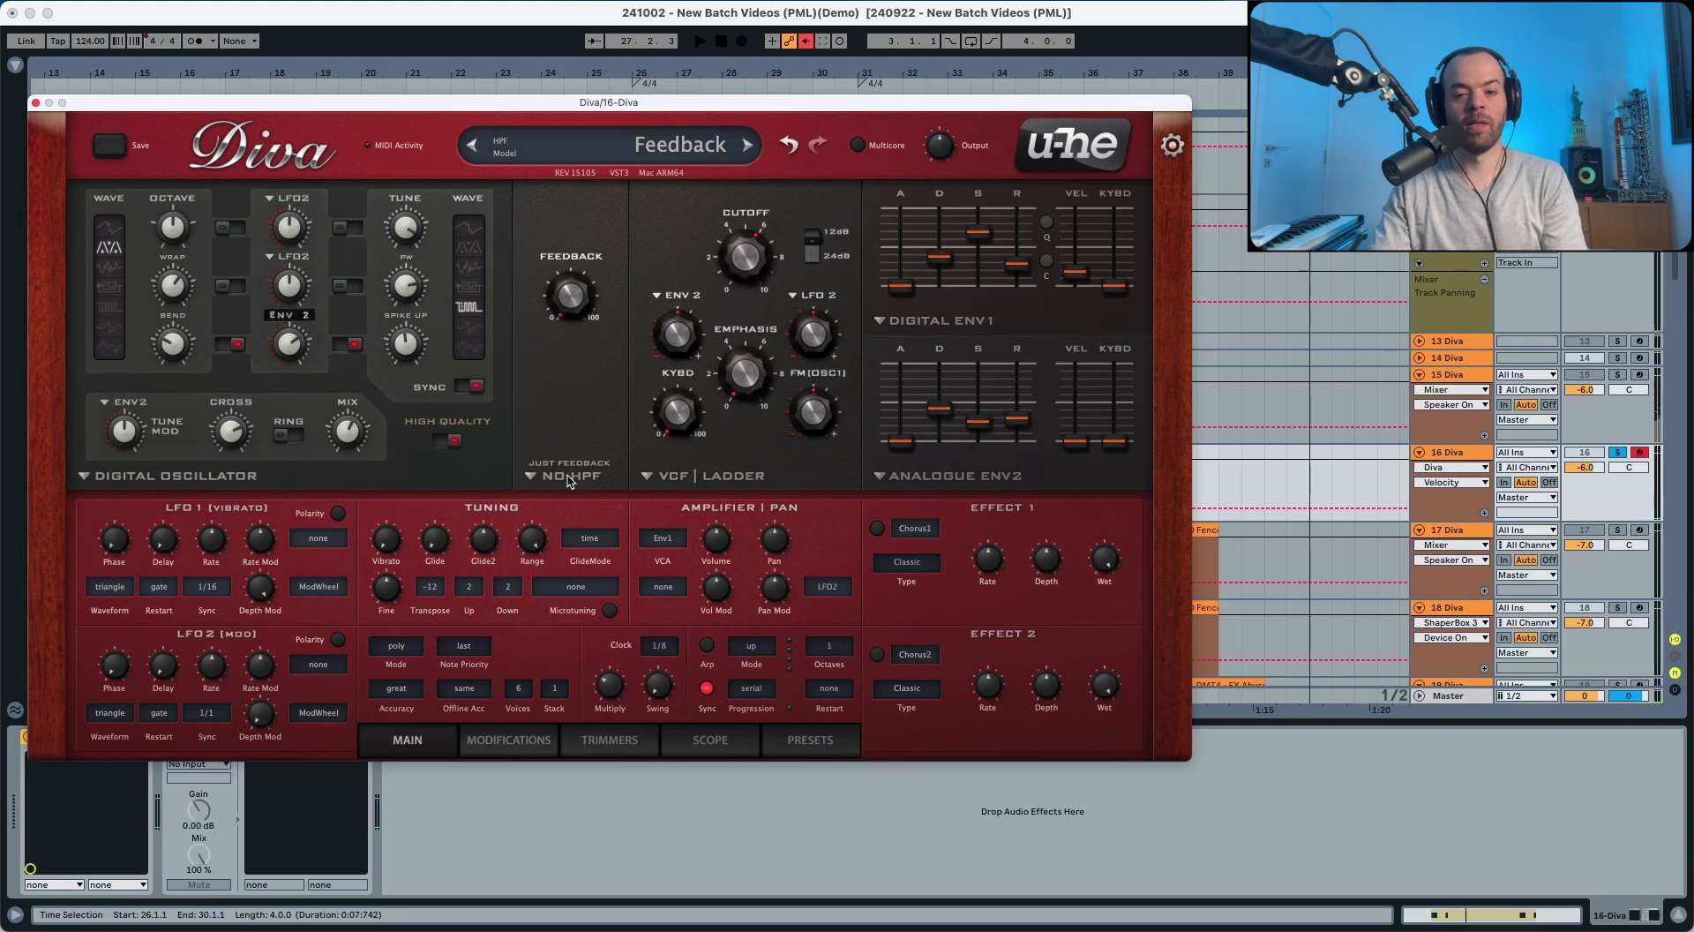
- Switch the high-pass section to the HPF Bite model, set its cutoff to 54.00, and audition the clip
click(569, 478)
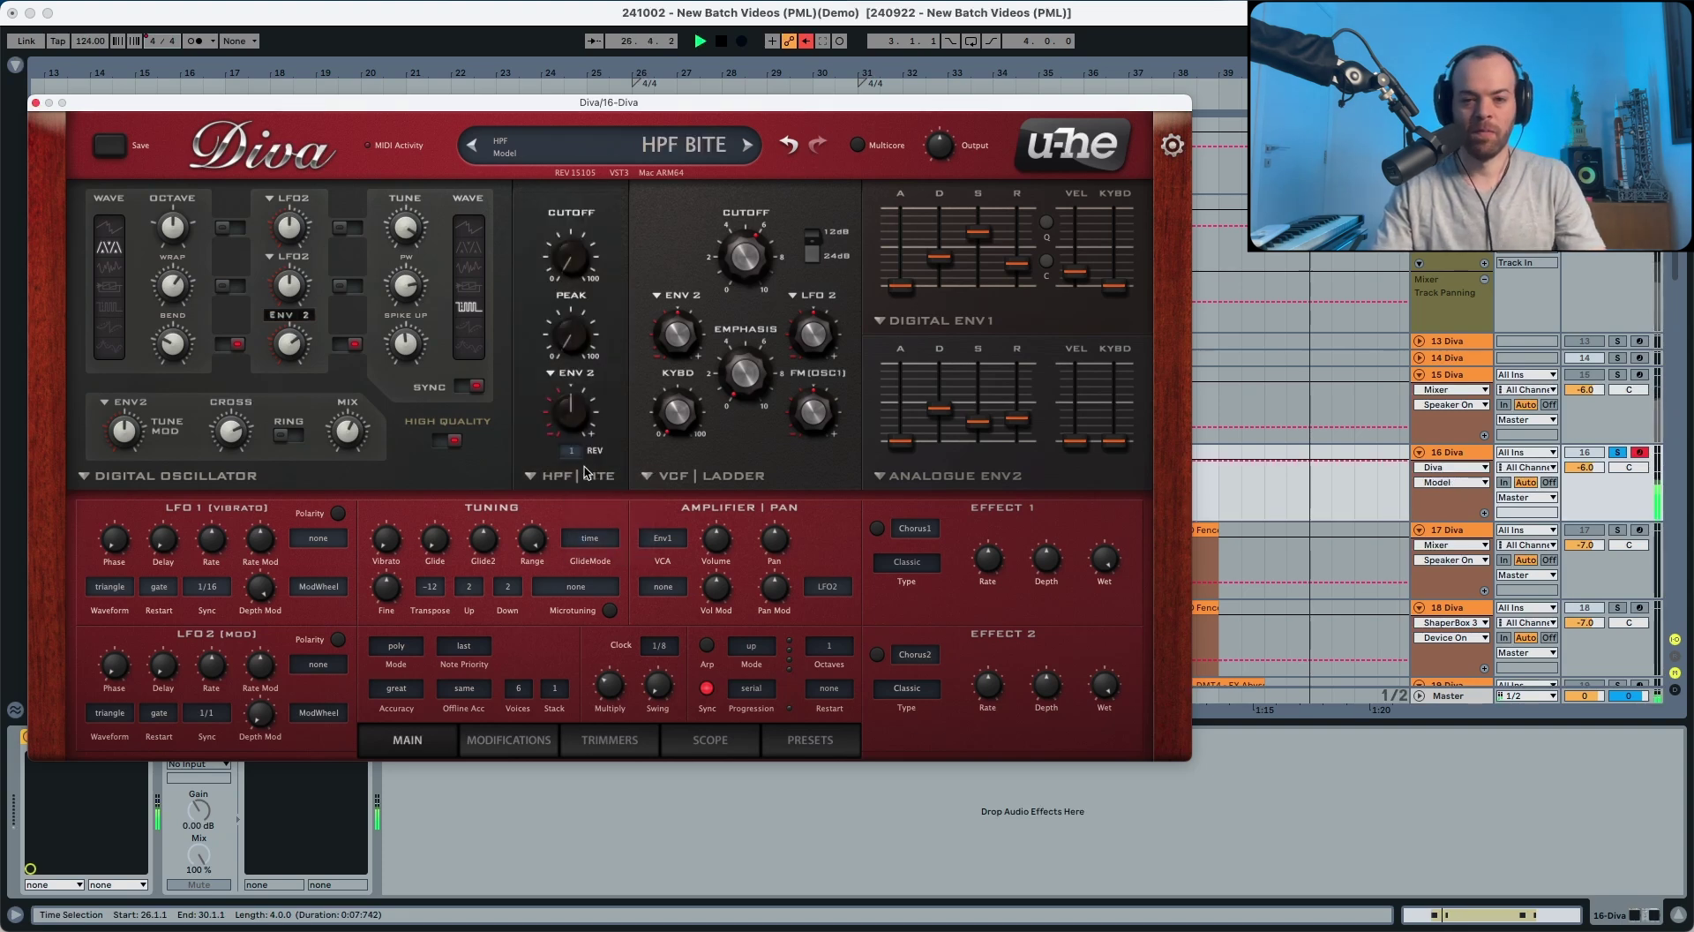
key(space)
drag(574, 257, 573, 214)
key(space)
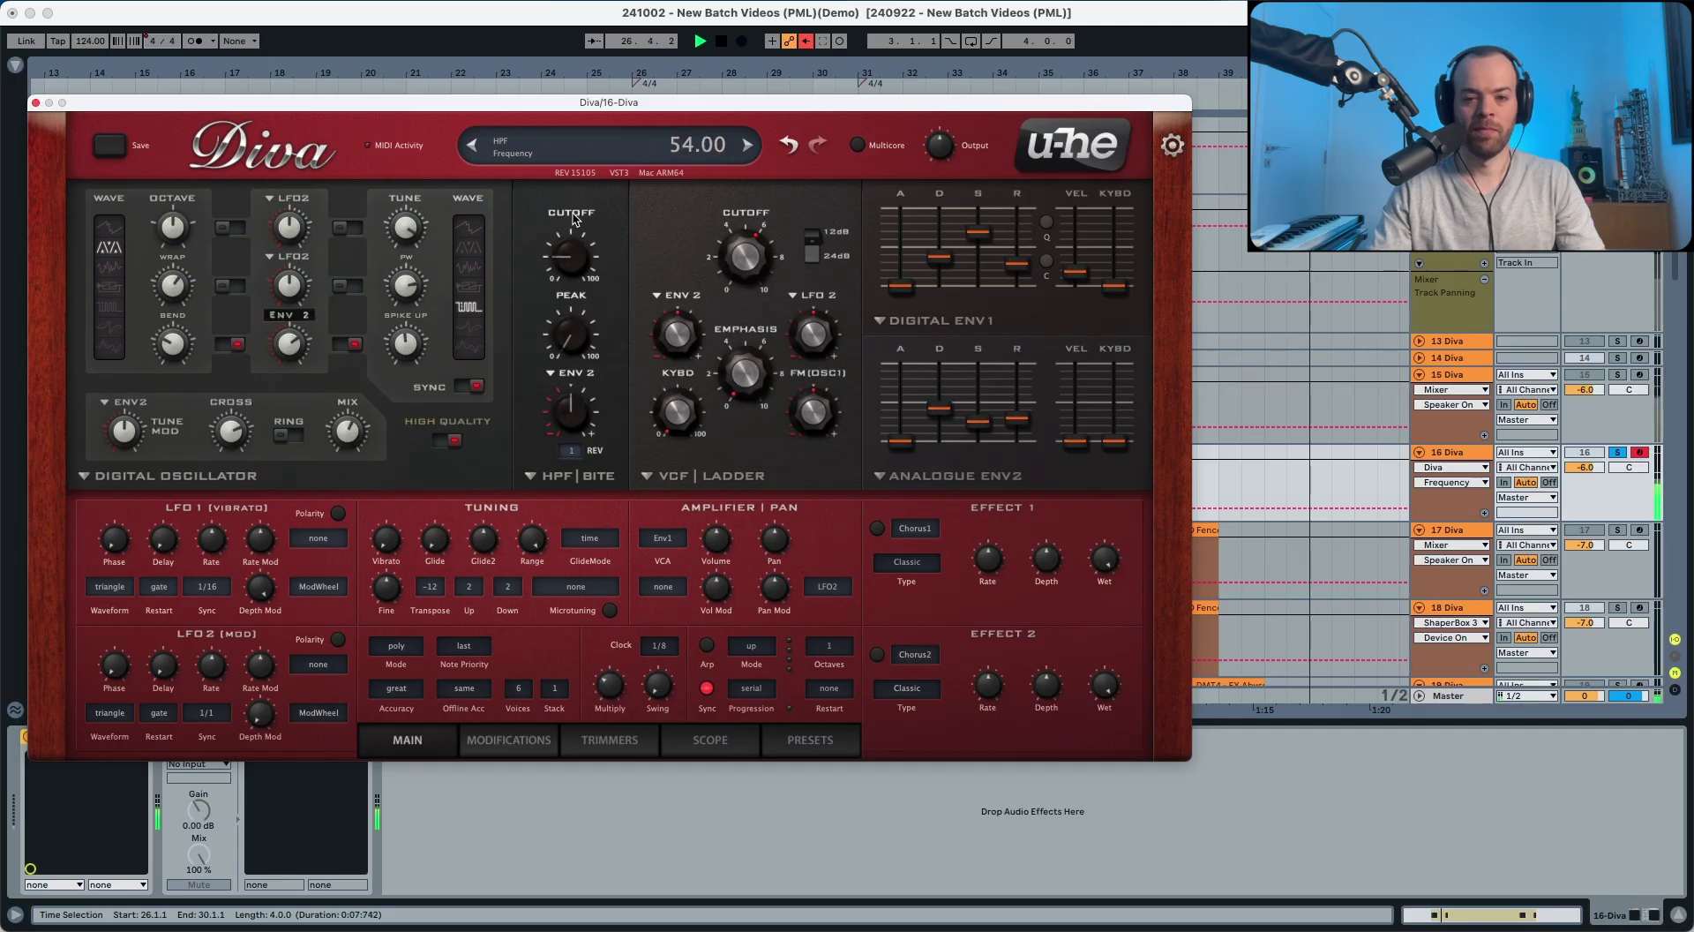
key(space)
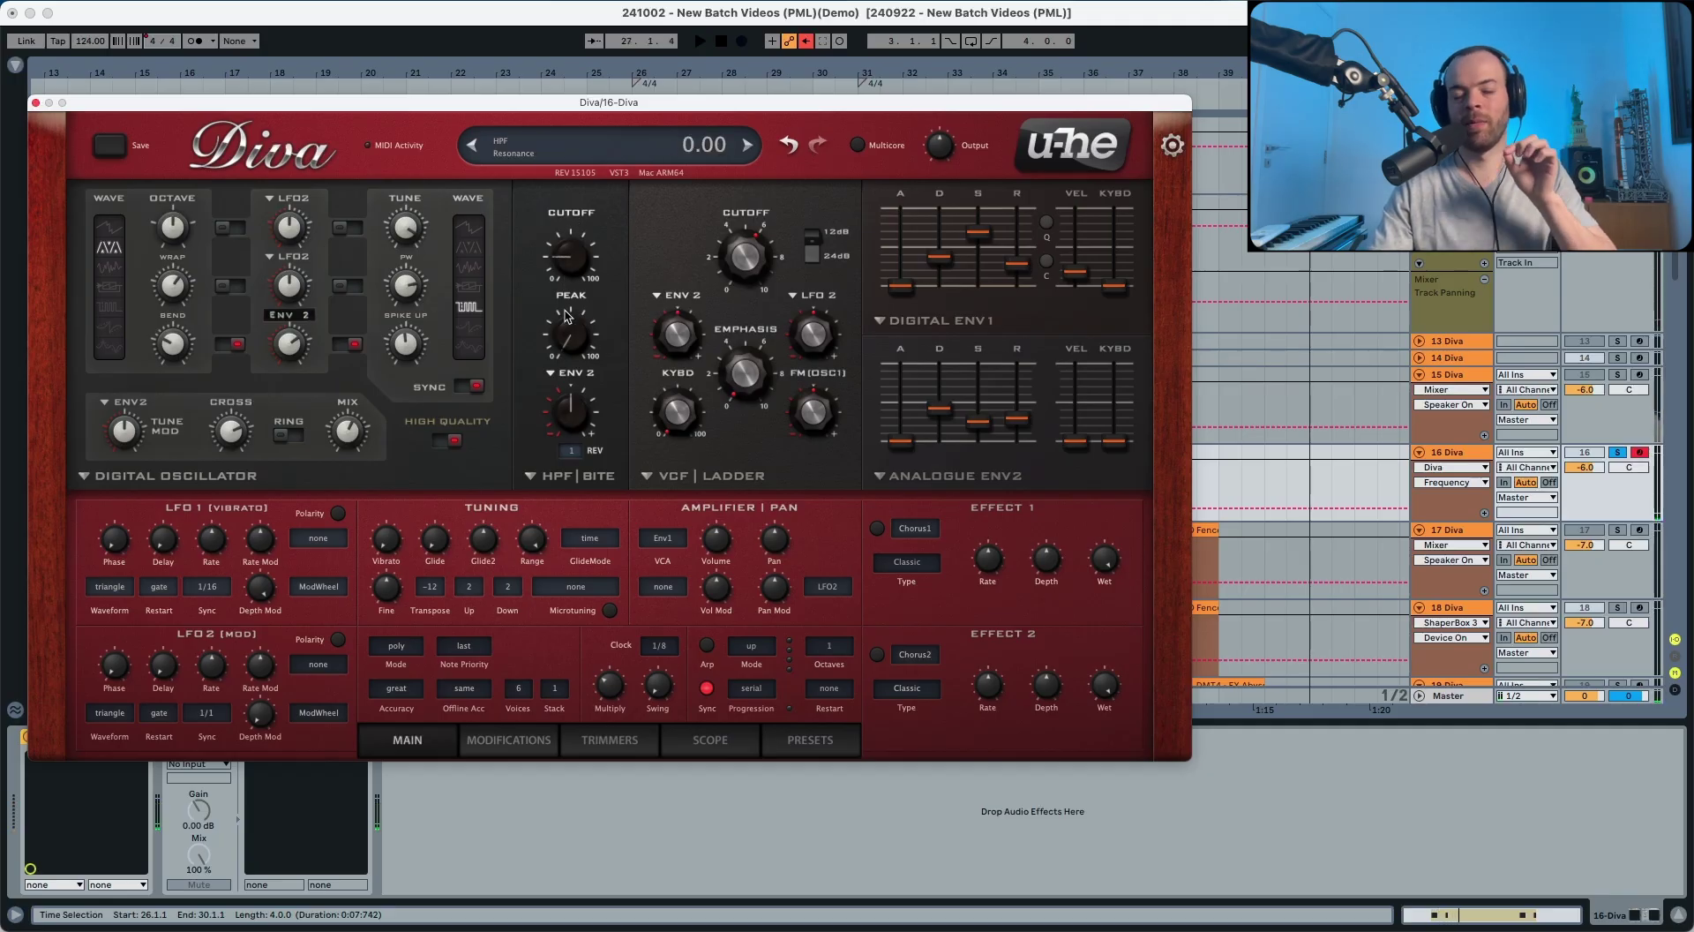
- Raise the high-pass filter's Peak and its Env 2 modulation depth while auditioning the clip
drag(569, 336, 582, 200)
key(space)
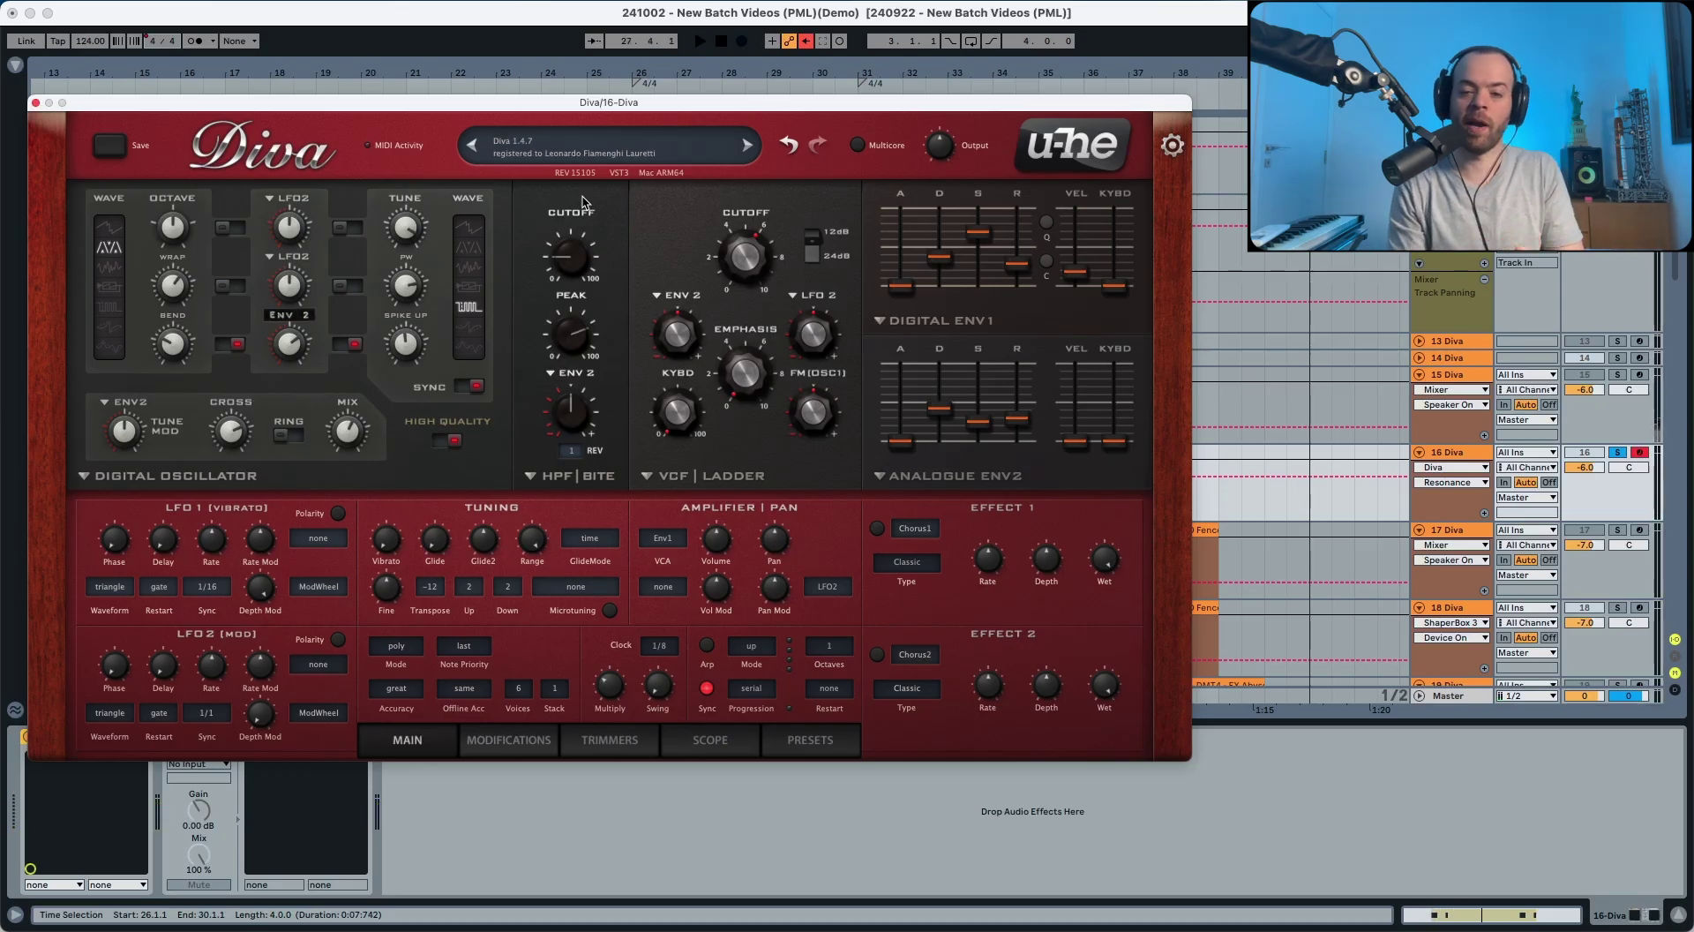
mouse_move(577, 259)
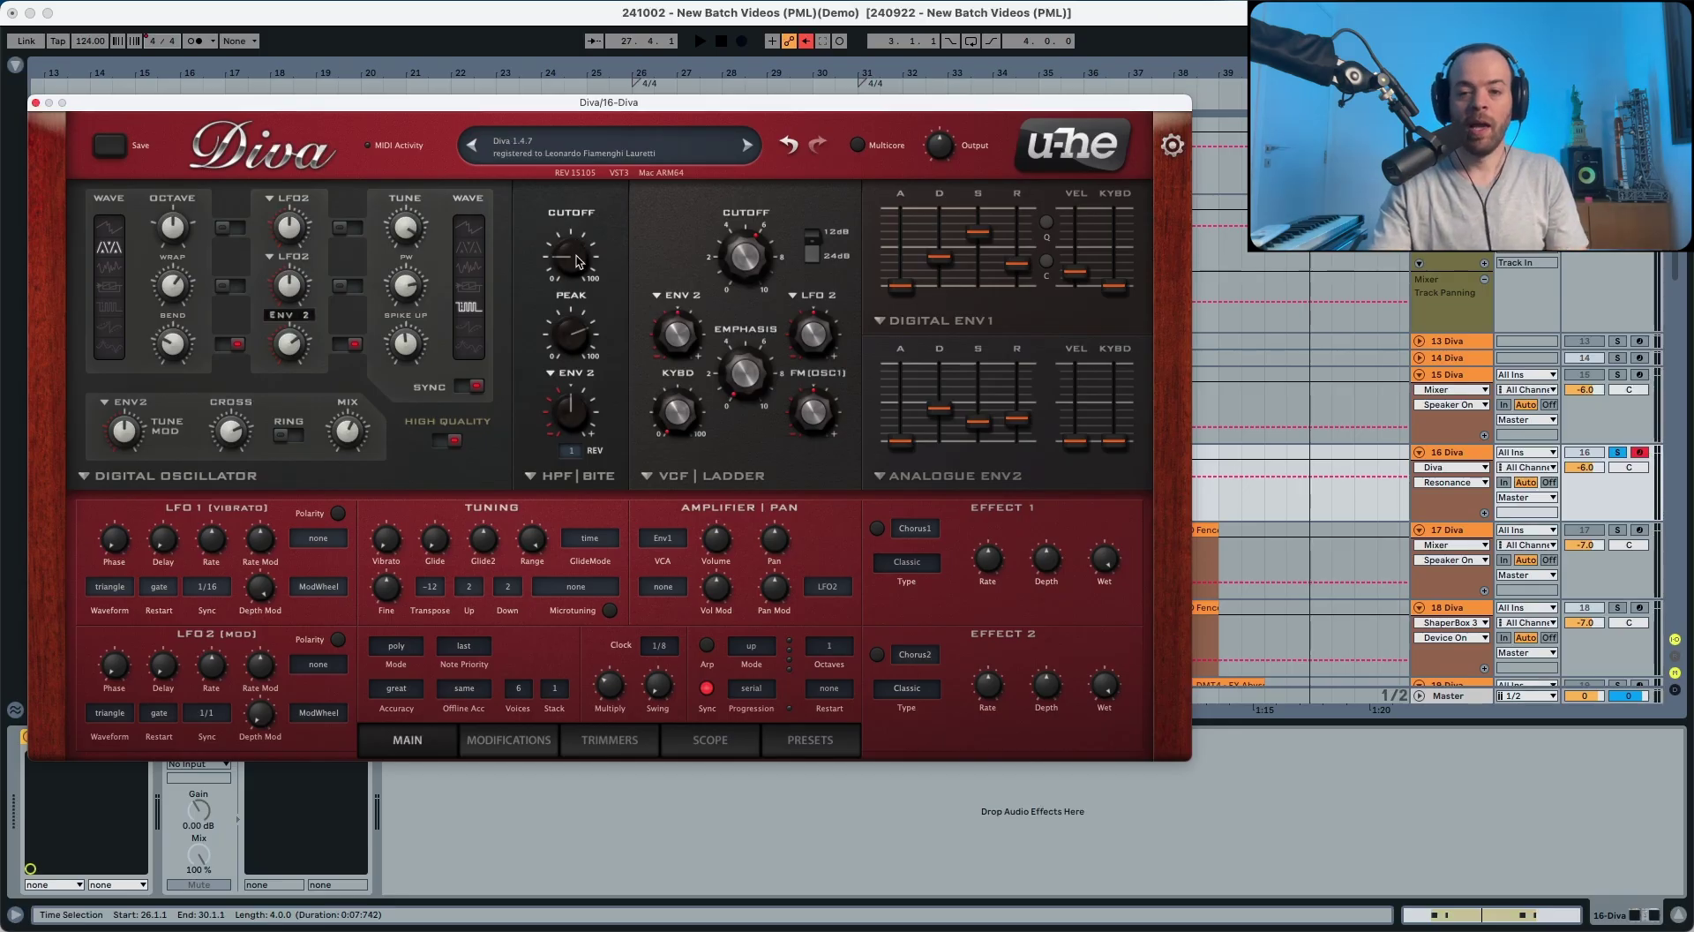
drag(569, 408, 570, 405)
key(space)
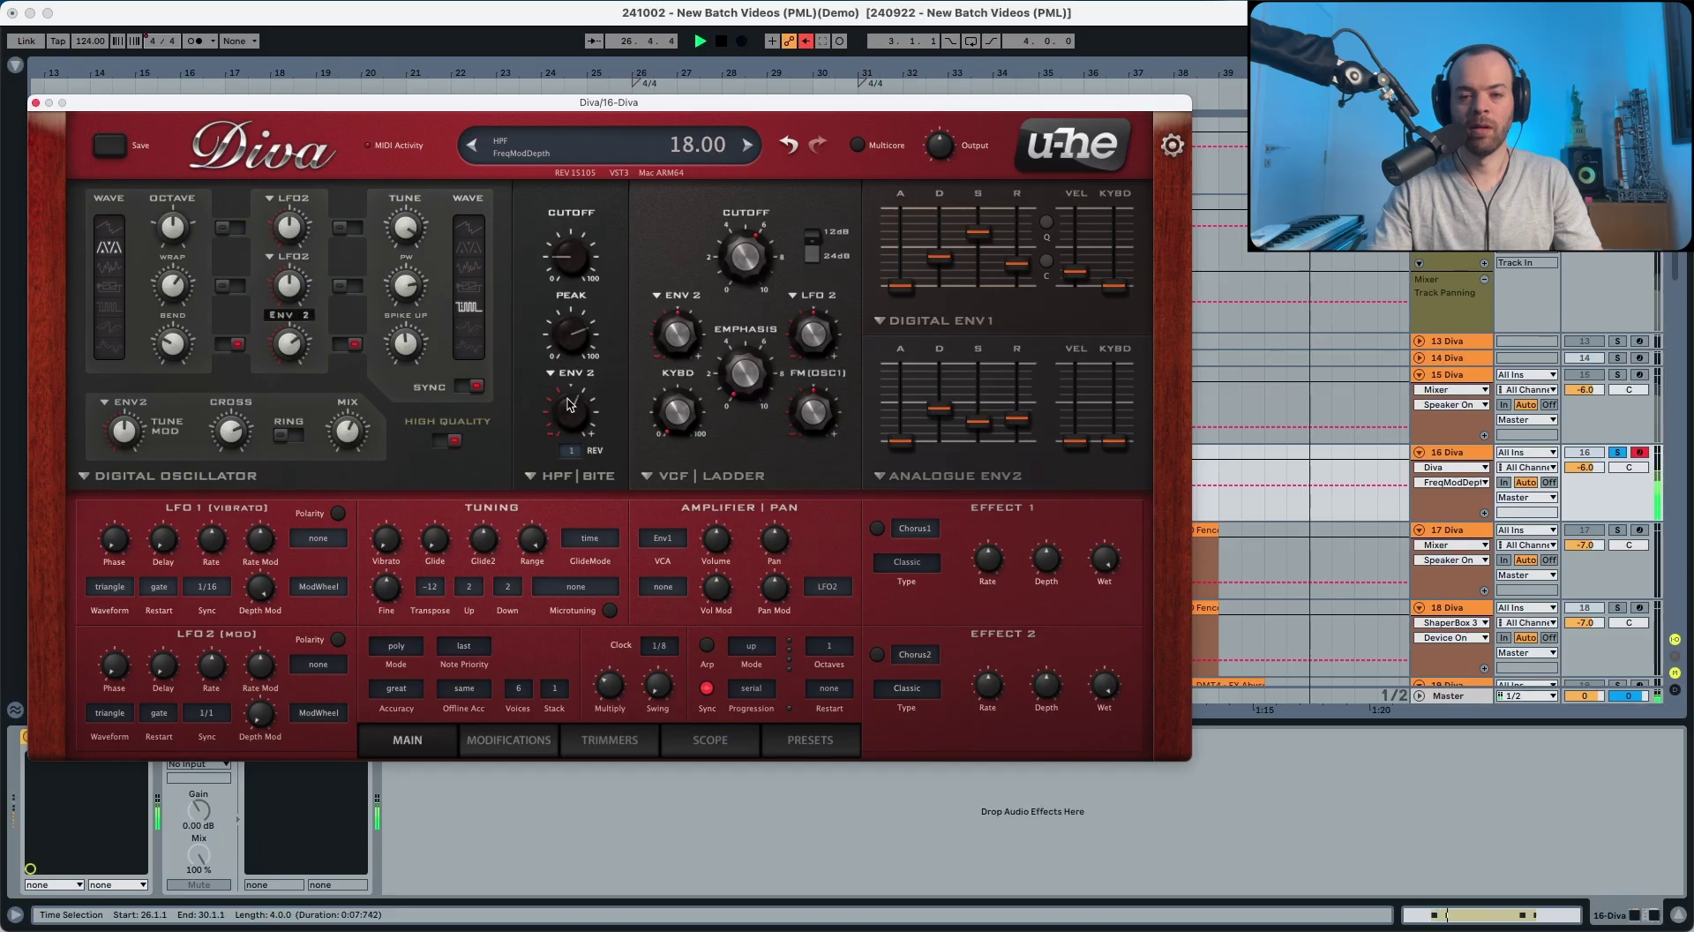
mouse_move(578, 247)
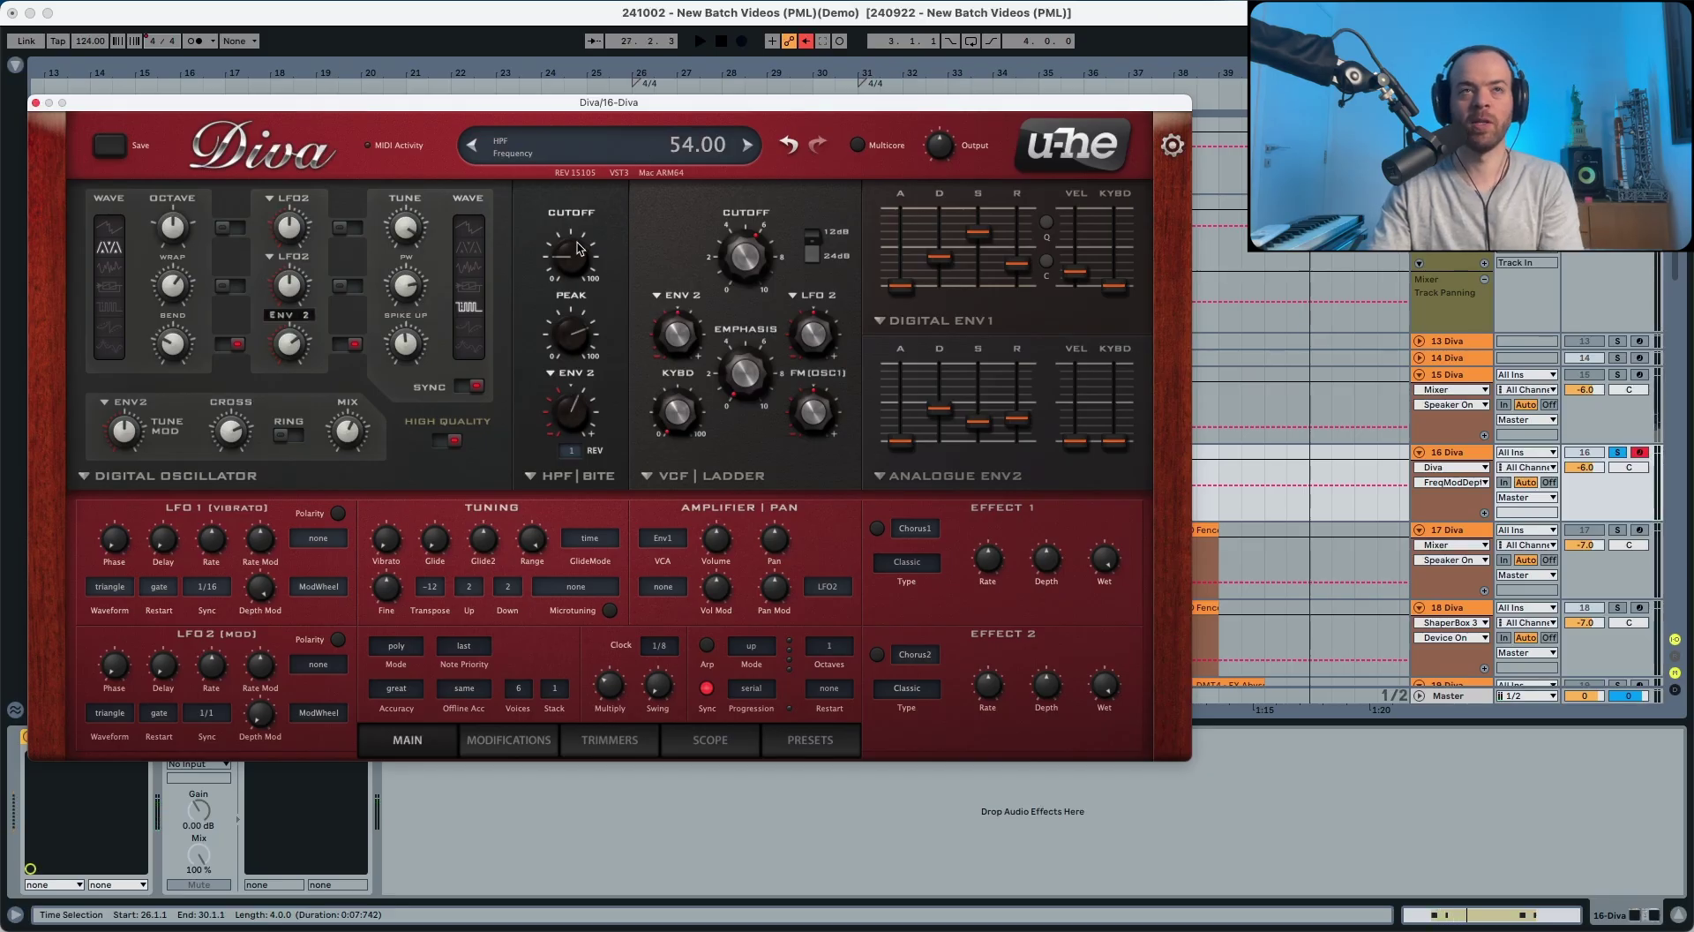
- Switch the main filter to the VCF Bite model, lower its cutoff while auditioning, and set its revision to 2
click(1462, 454)
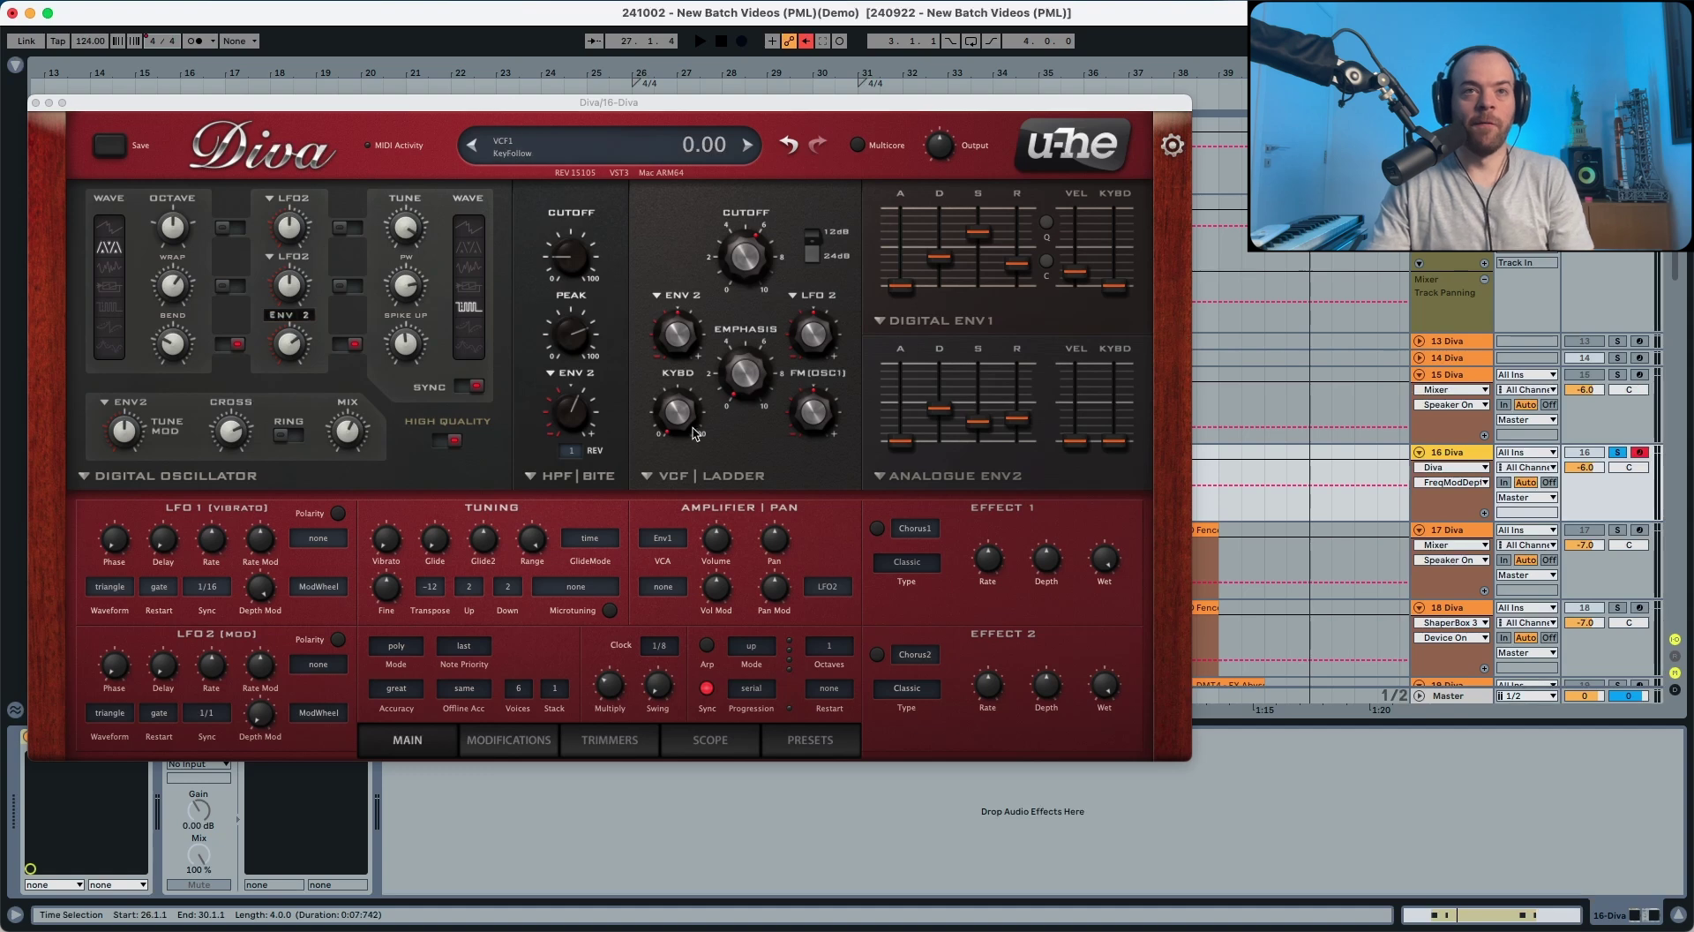
click(702, 477)
click(730, 537)
key(space)
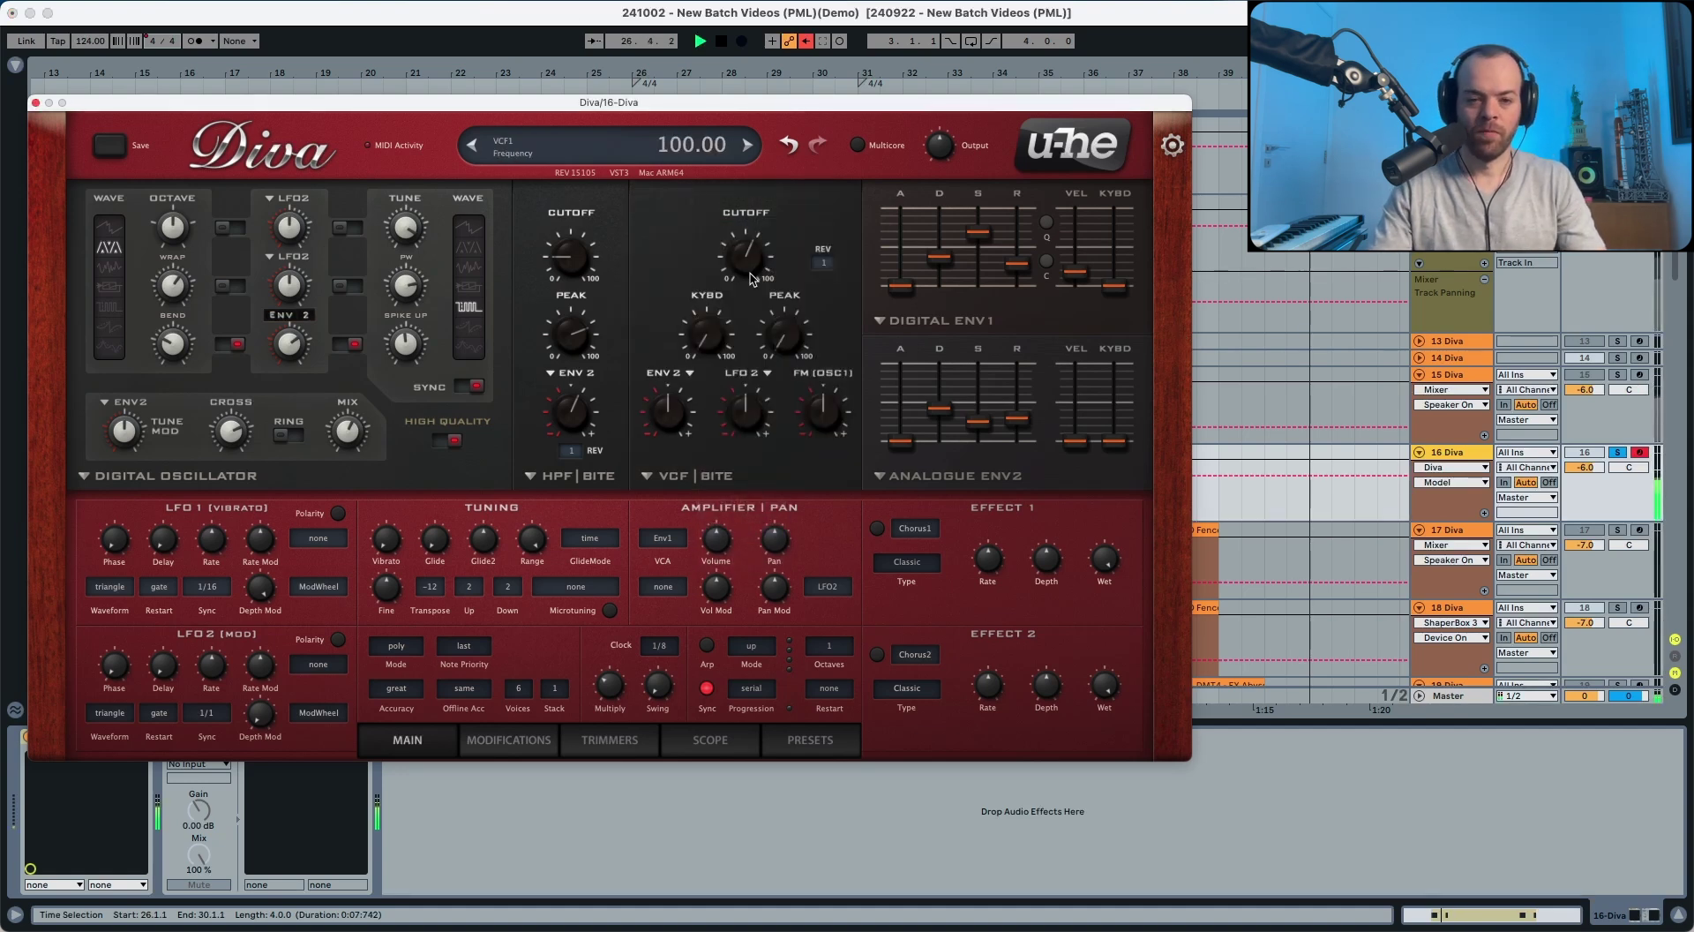
drag(746, 269, 736, 348)
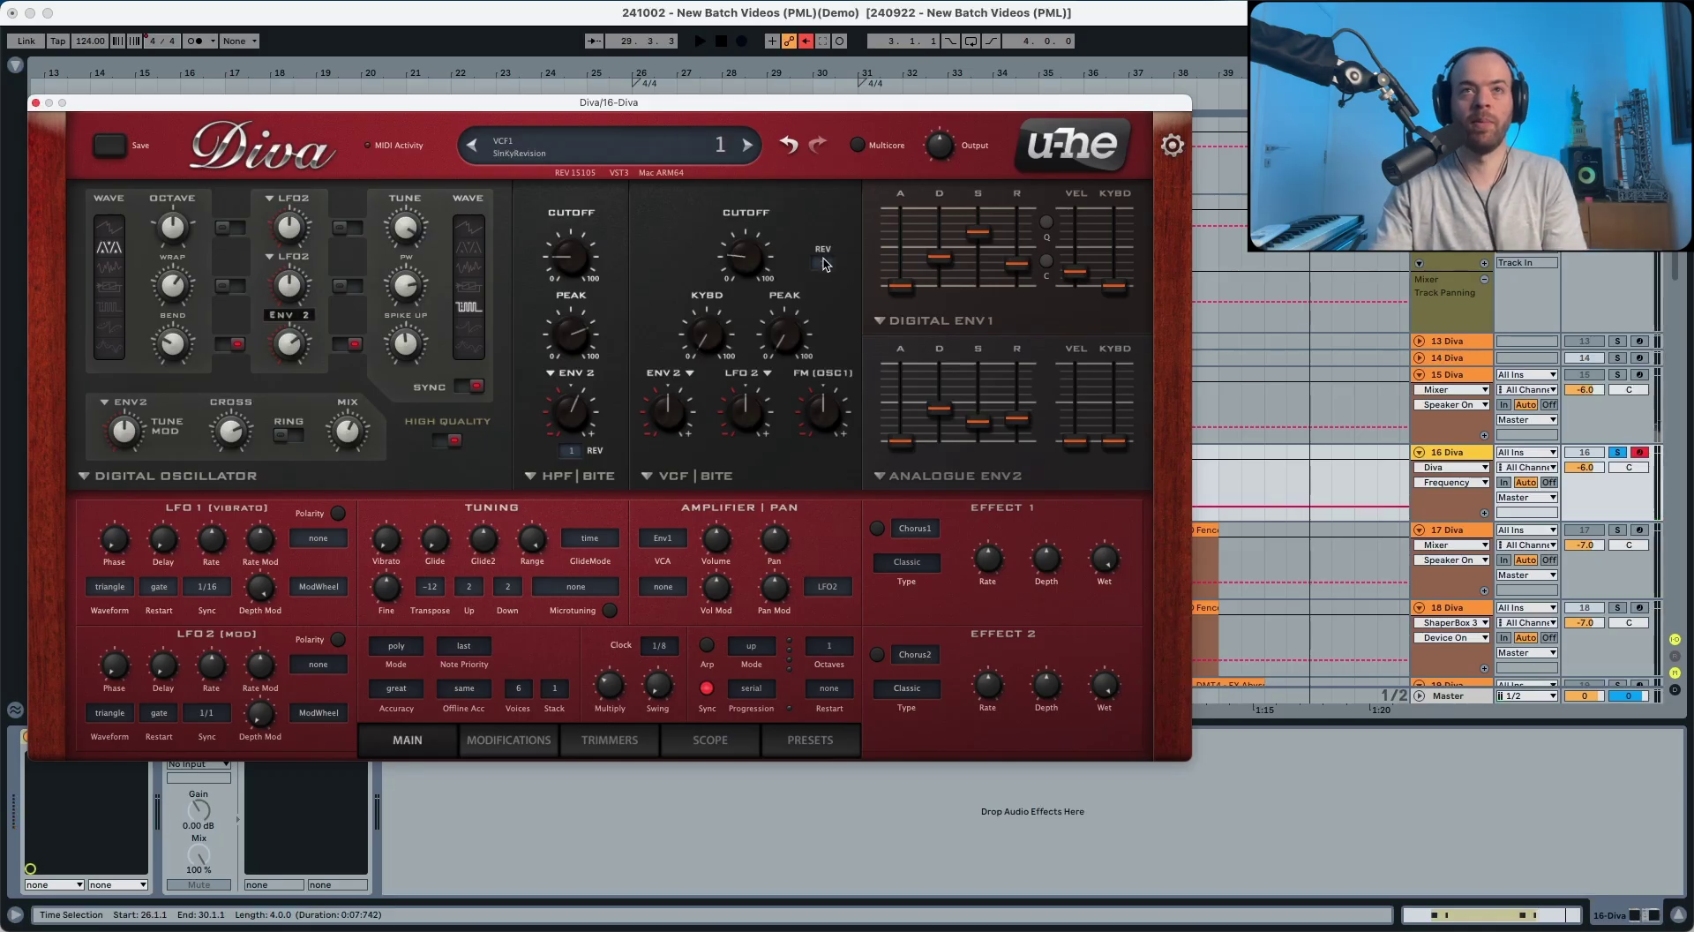
click(823, 262)
click(843, 290)
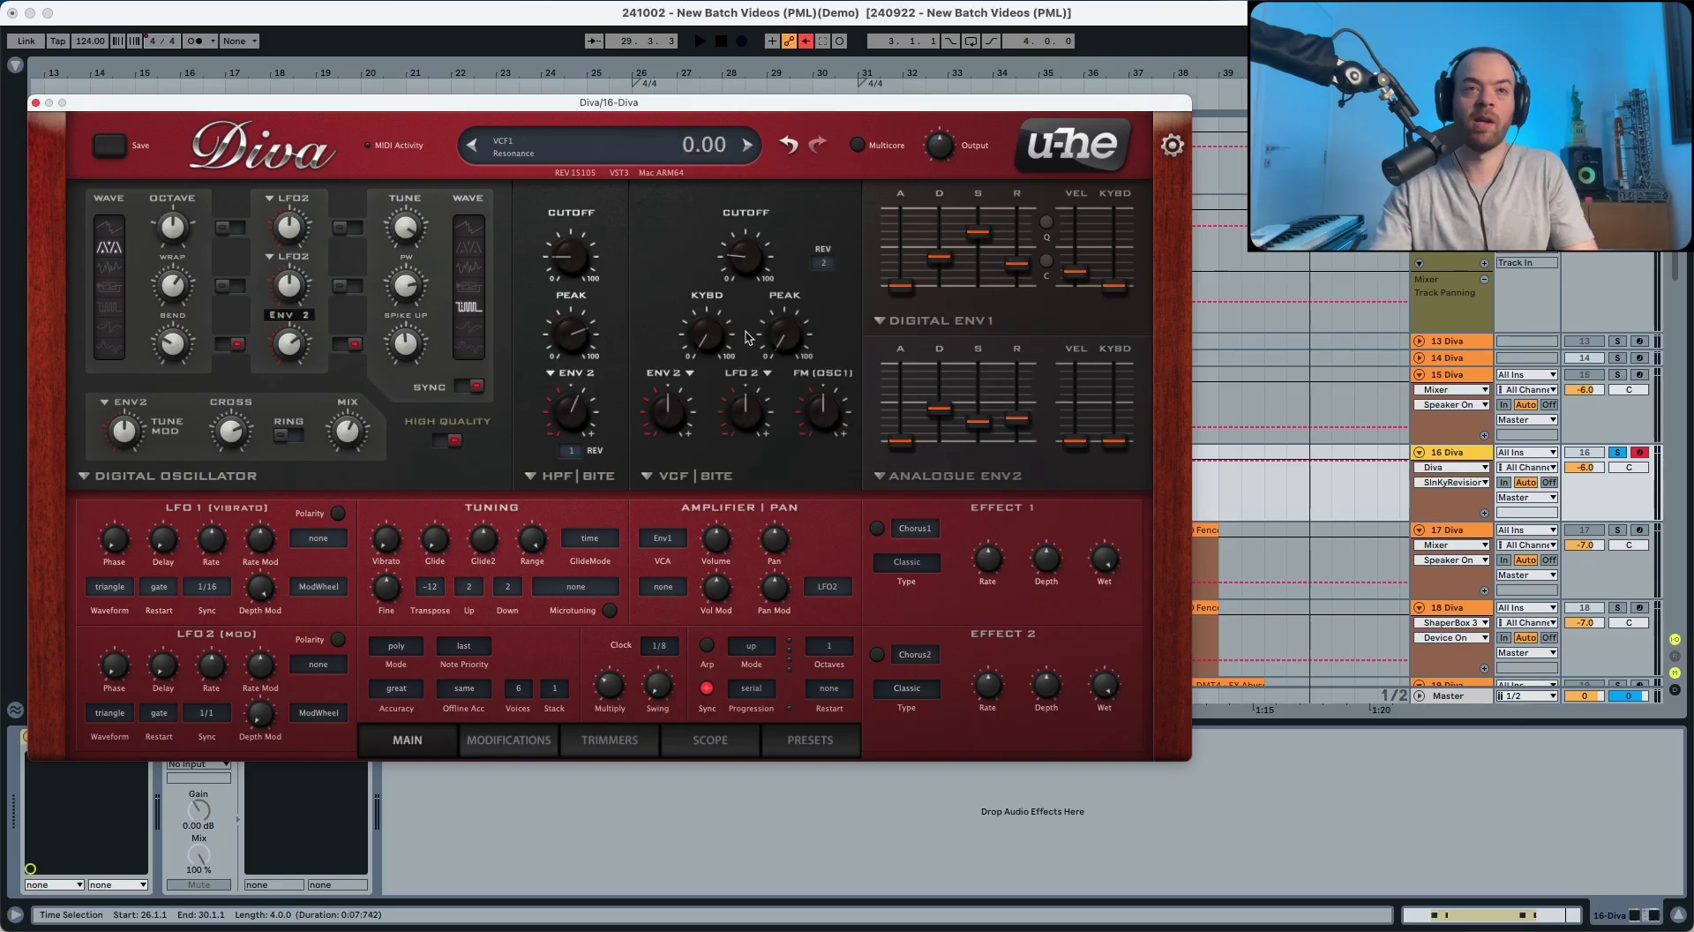
- Set the Bite filter's Env 2 modulation depth to 70.00 and raise its Peak while auditioning the clip
click(667, 401)
drag(667, 401, 667, 381)
key(space)
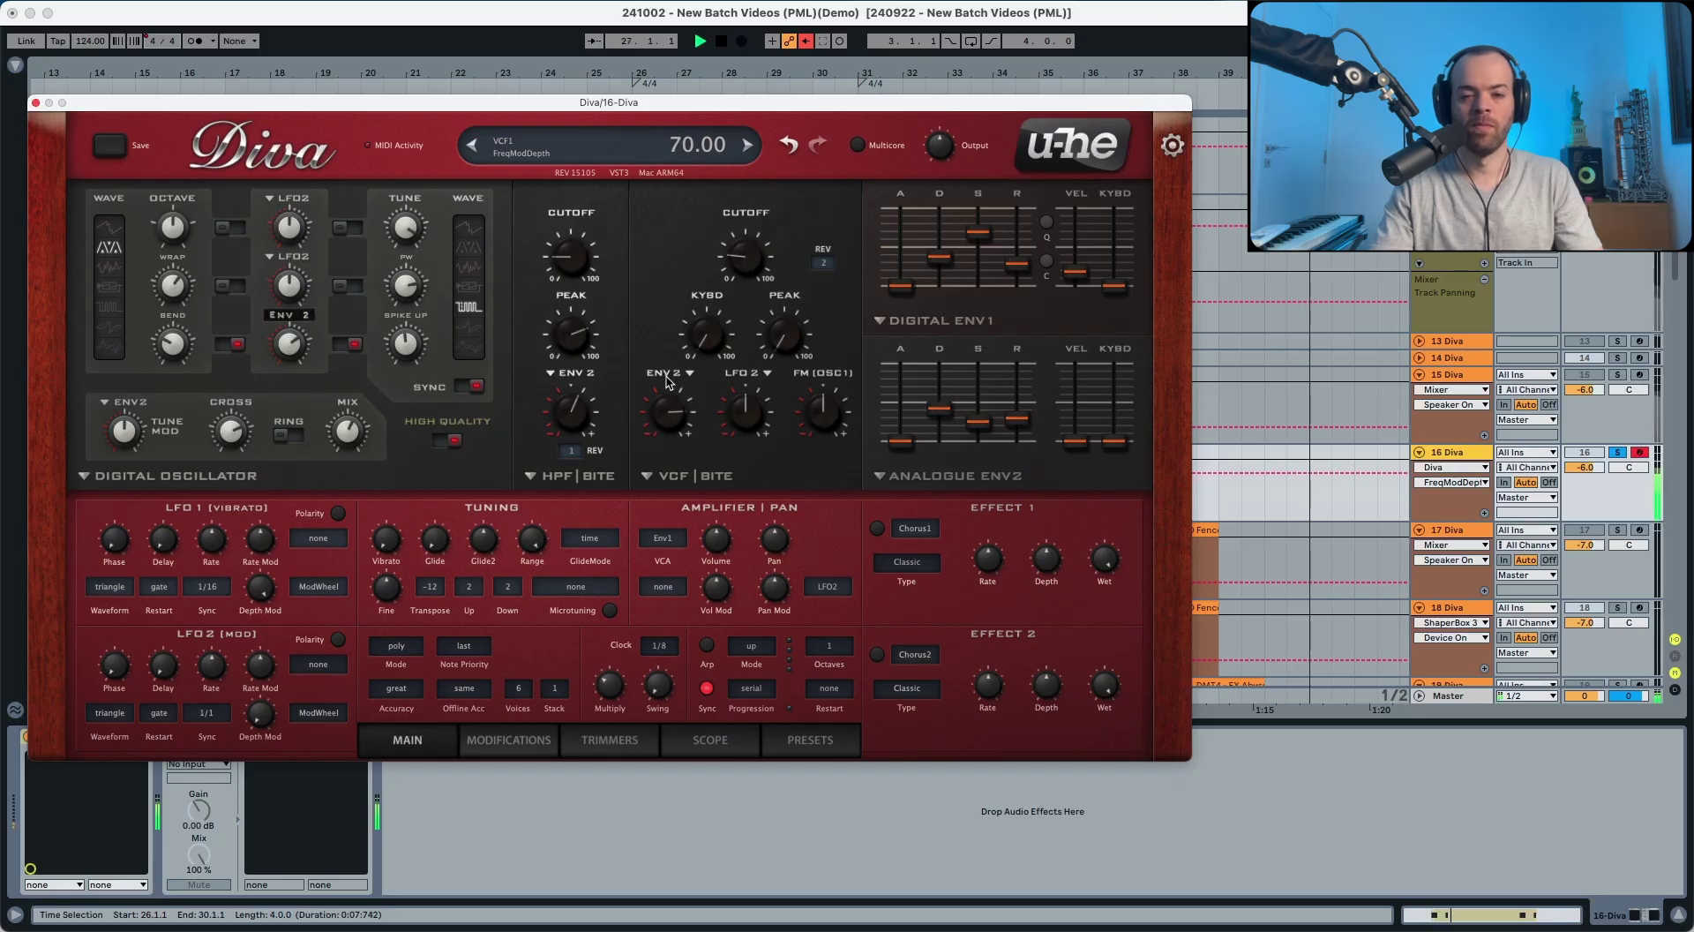
key(space)
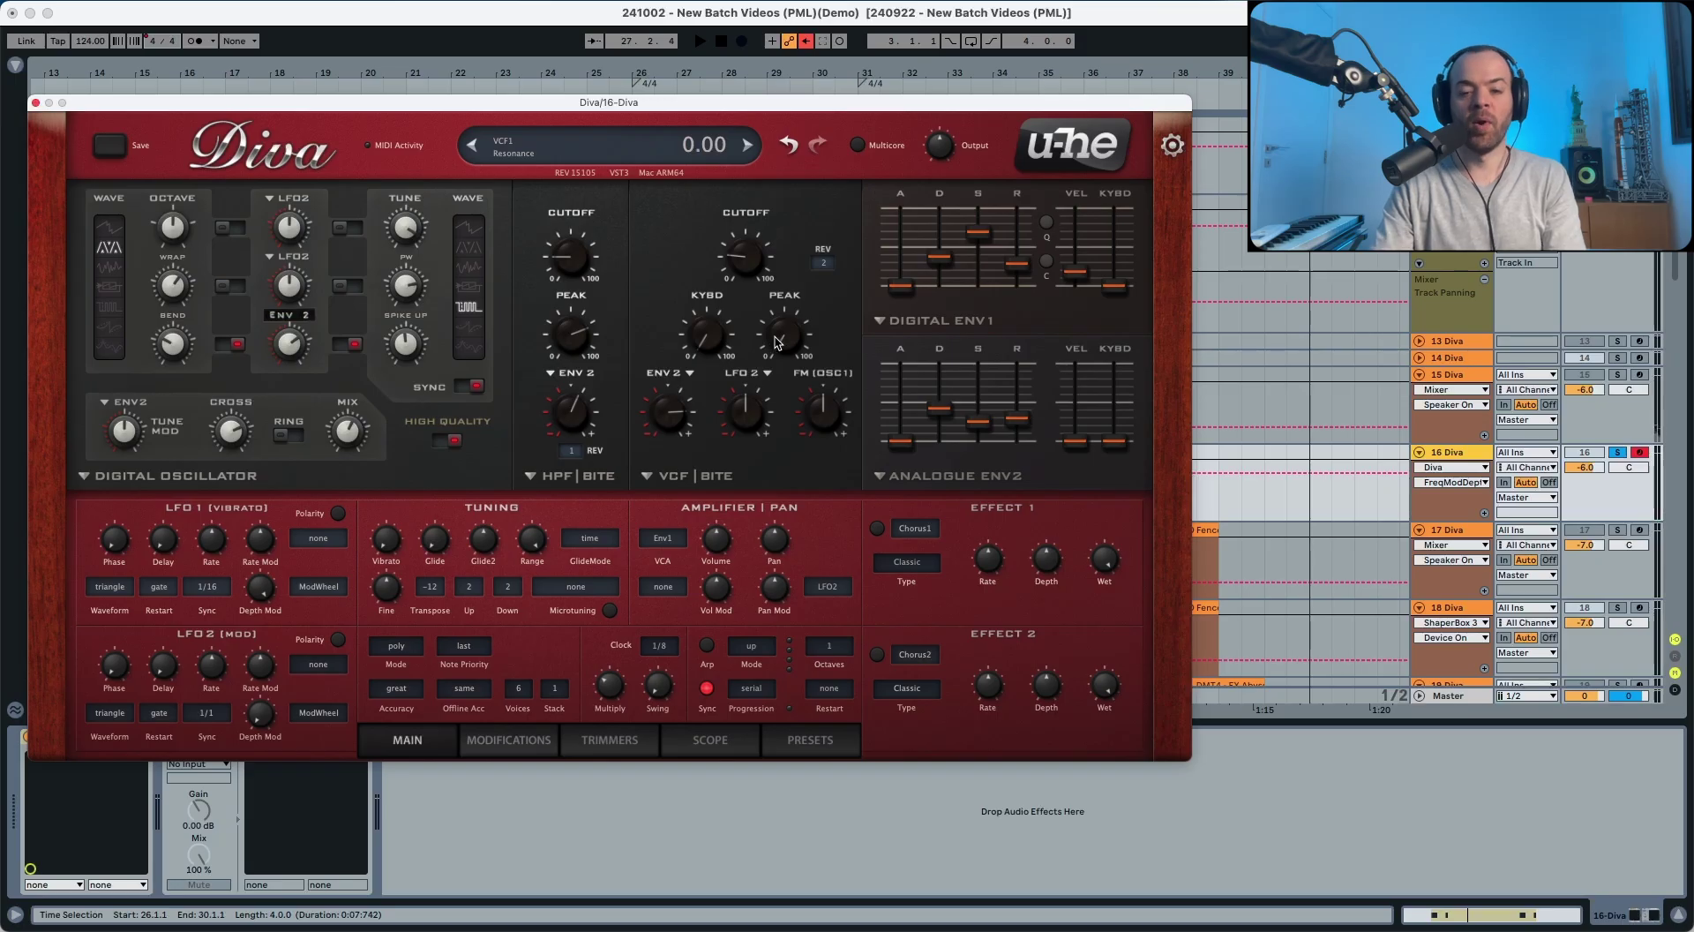
drag(776, 342, 780, 267)
key(space)
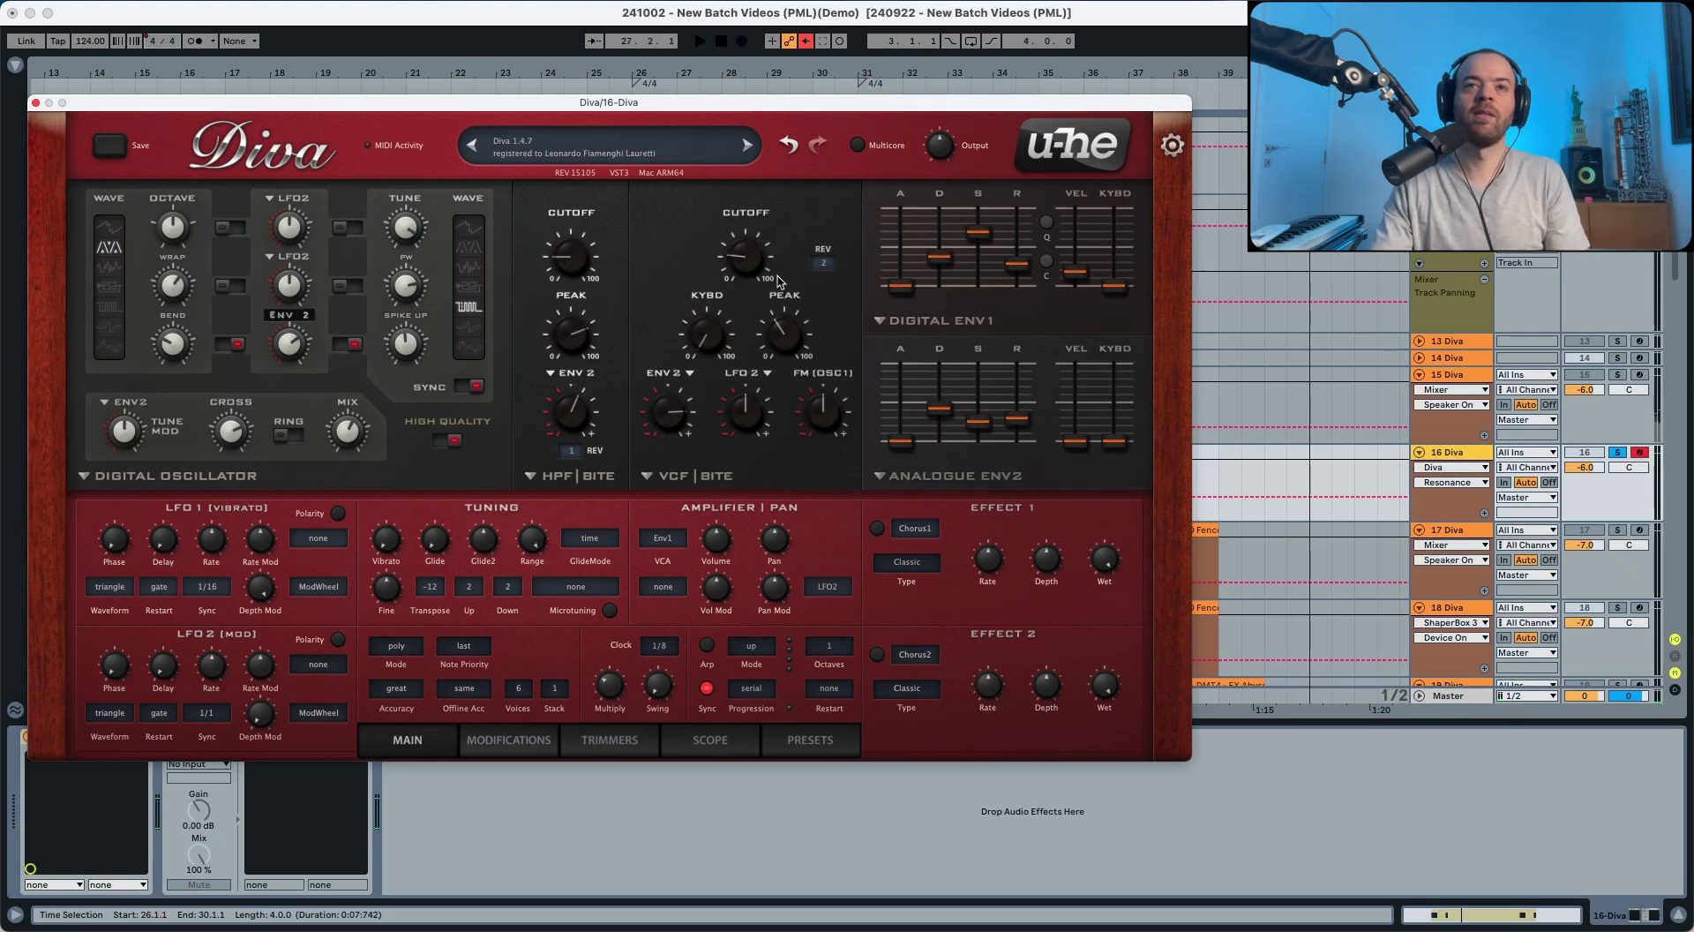
- Audition the Bite filter's FM (Osc1) at a negative amount against its default, and set it to a negative amount
drag(820, 412, 813, 466)
key(space)
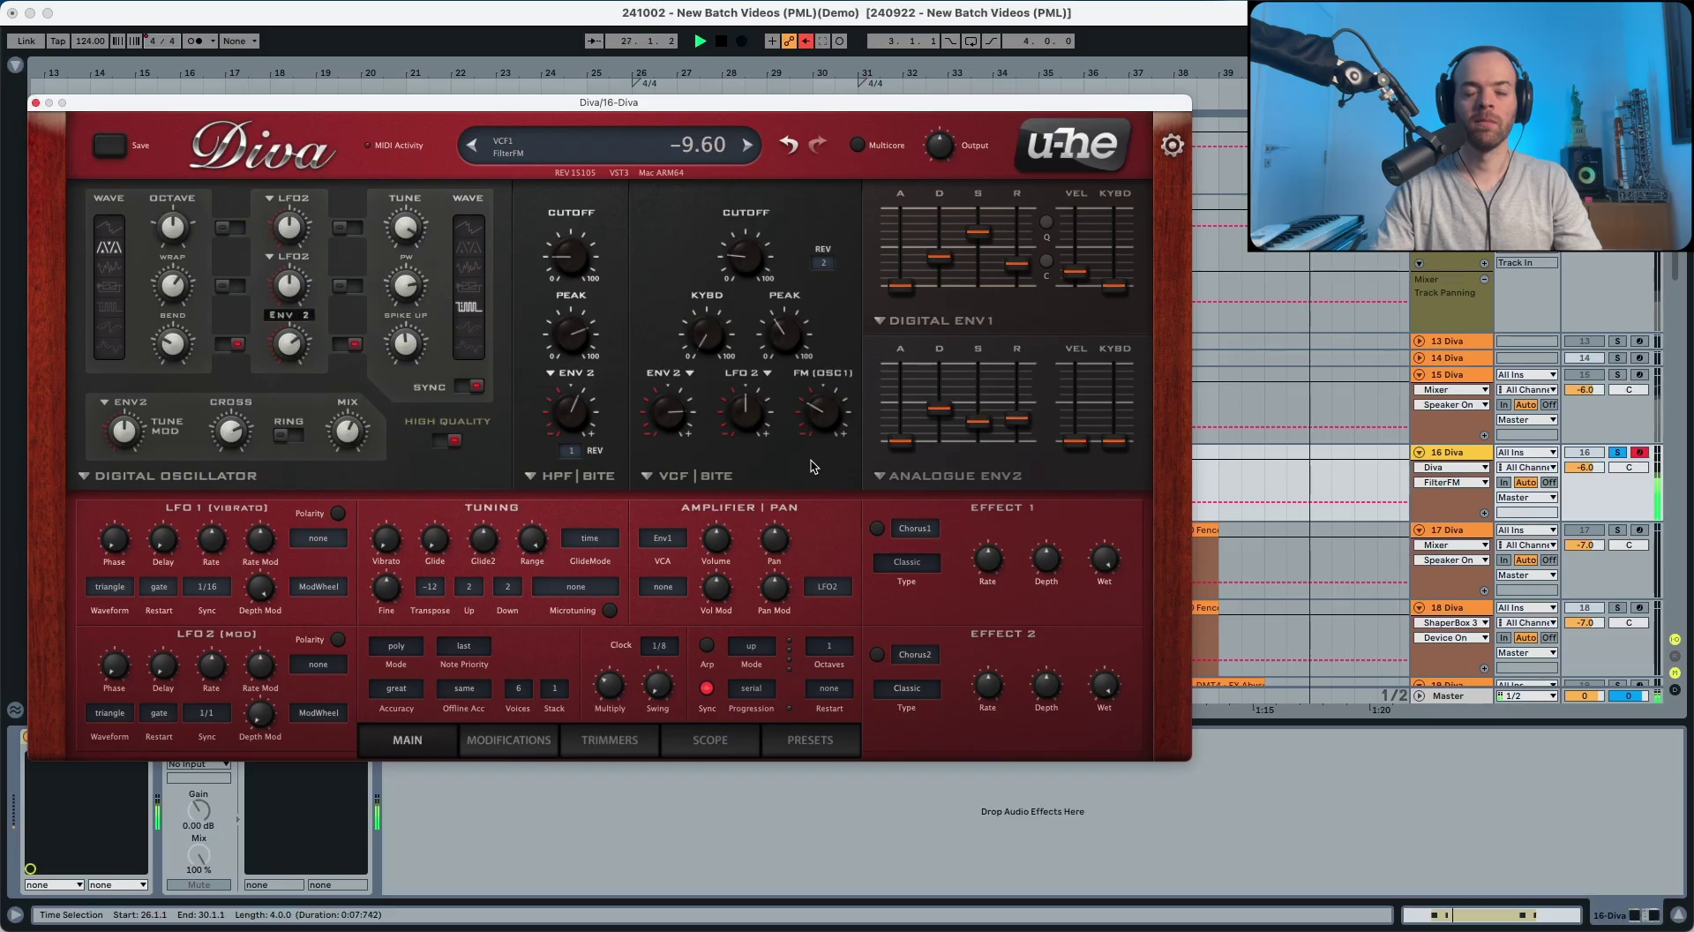
key(space)
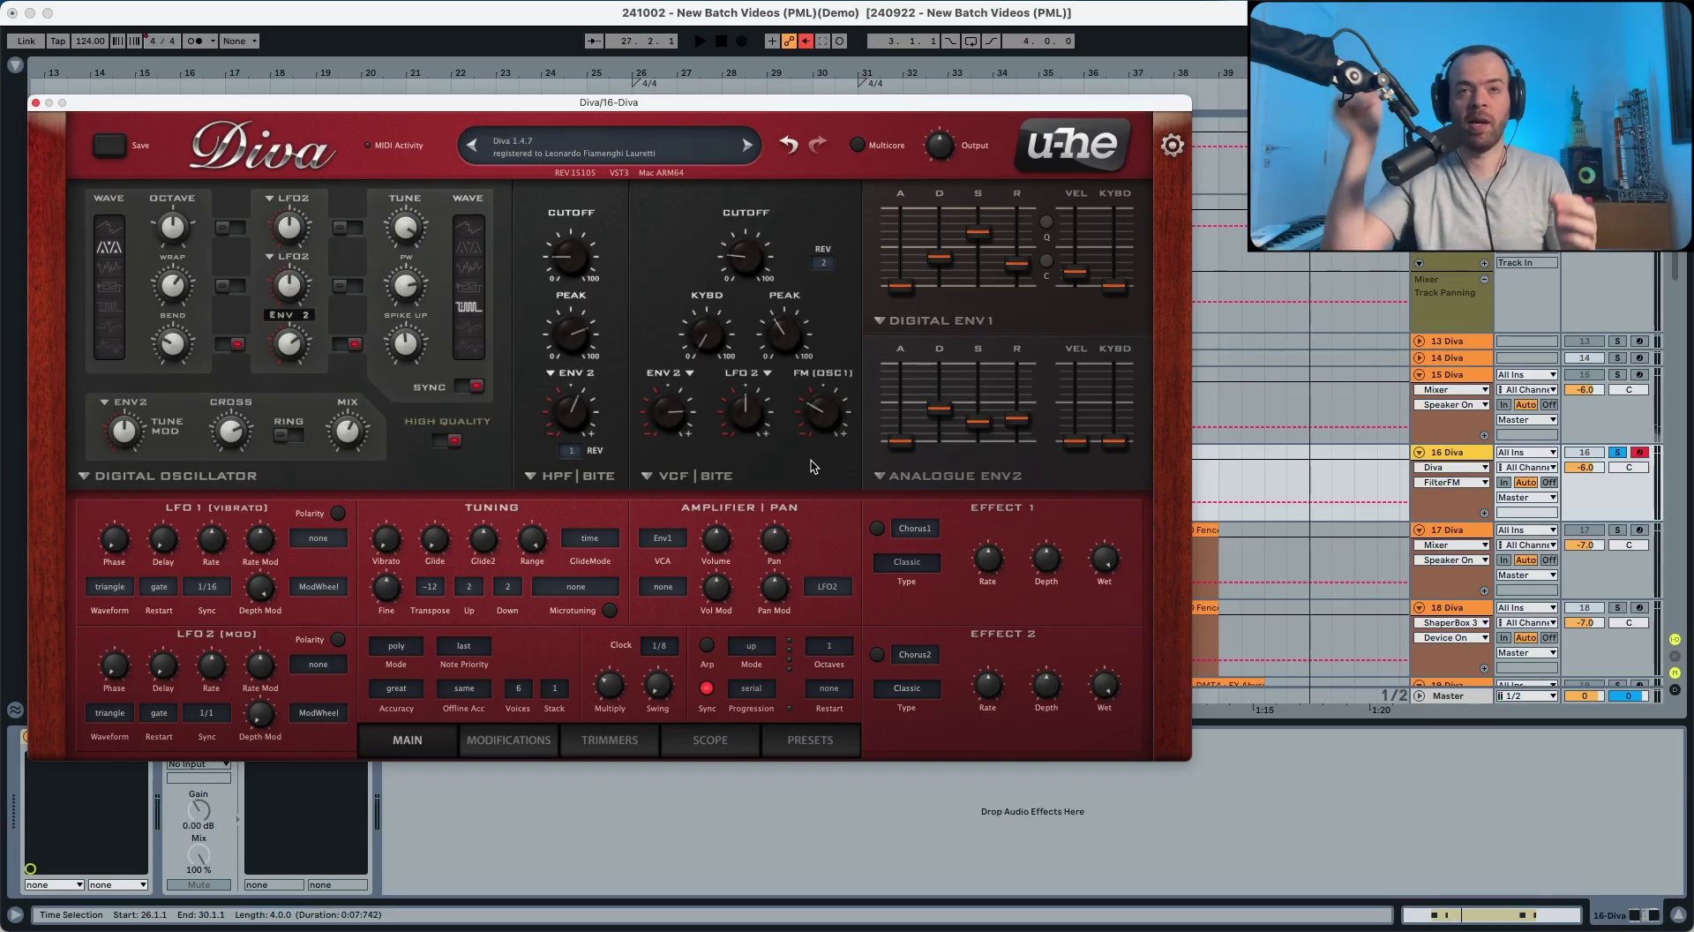
double_click(821, 429)
key(space)
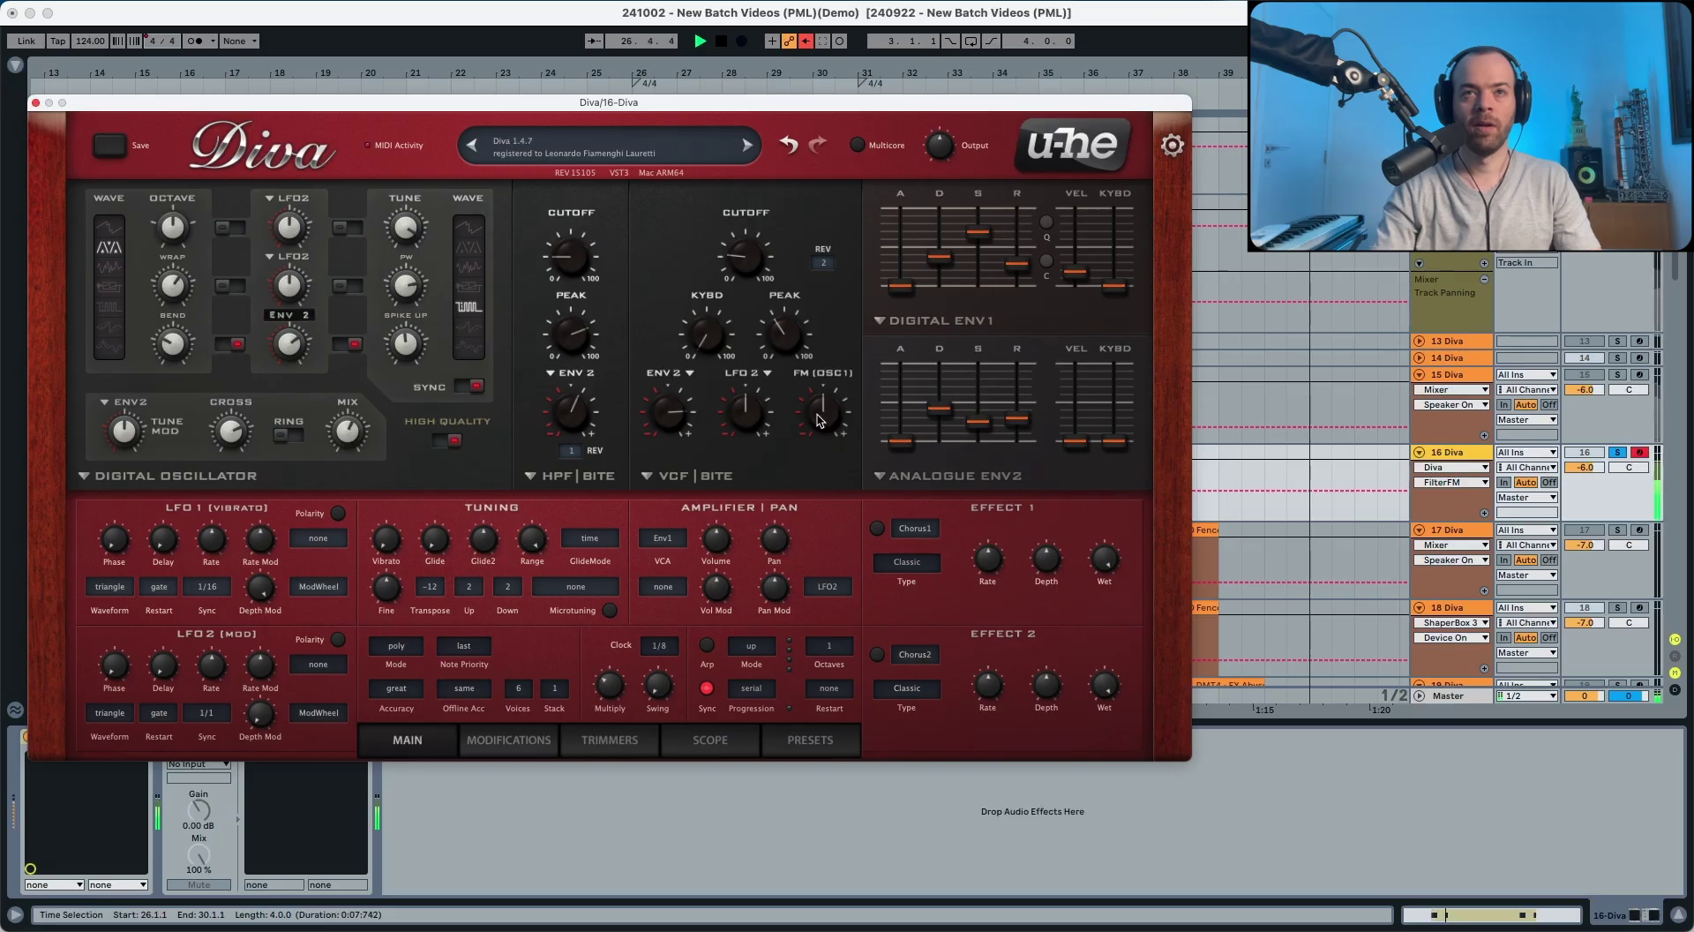
drag(820, 429, 813, 466)
key(space)
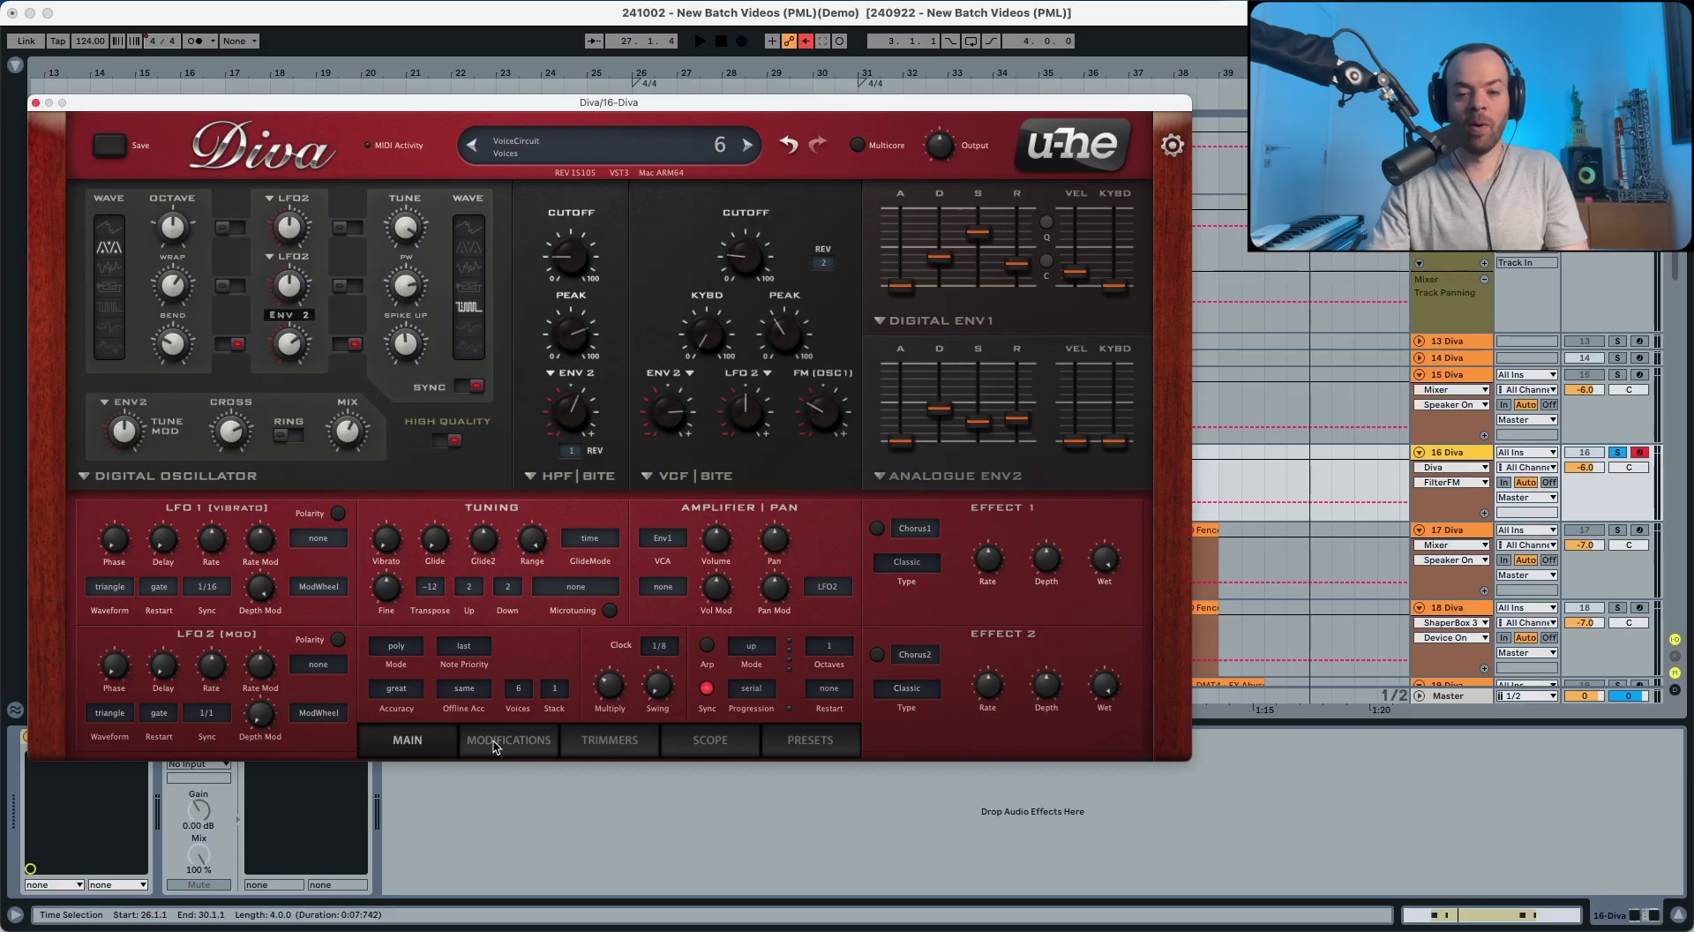
- Assign ModWheel as the filter's resonance modulation source, raise the modulation depth, and audition the clip
click(500, 741)
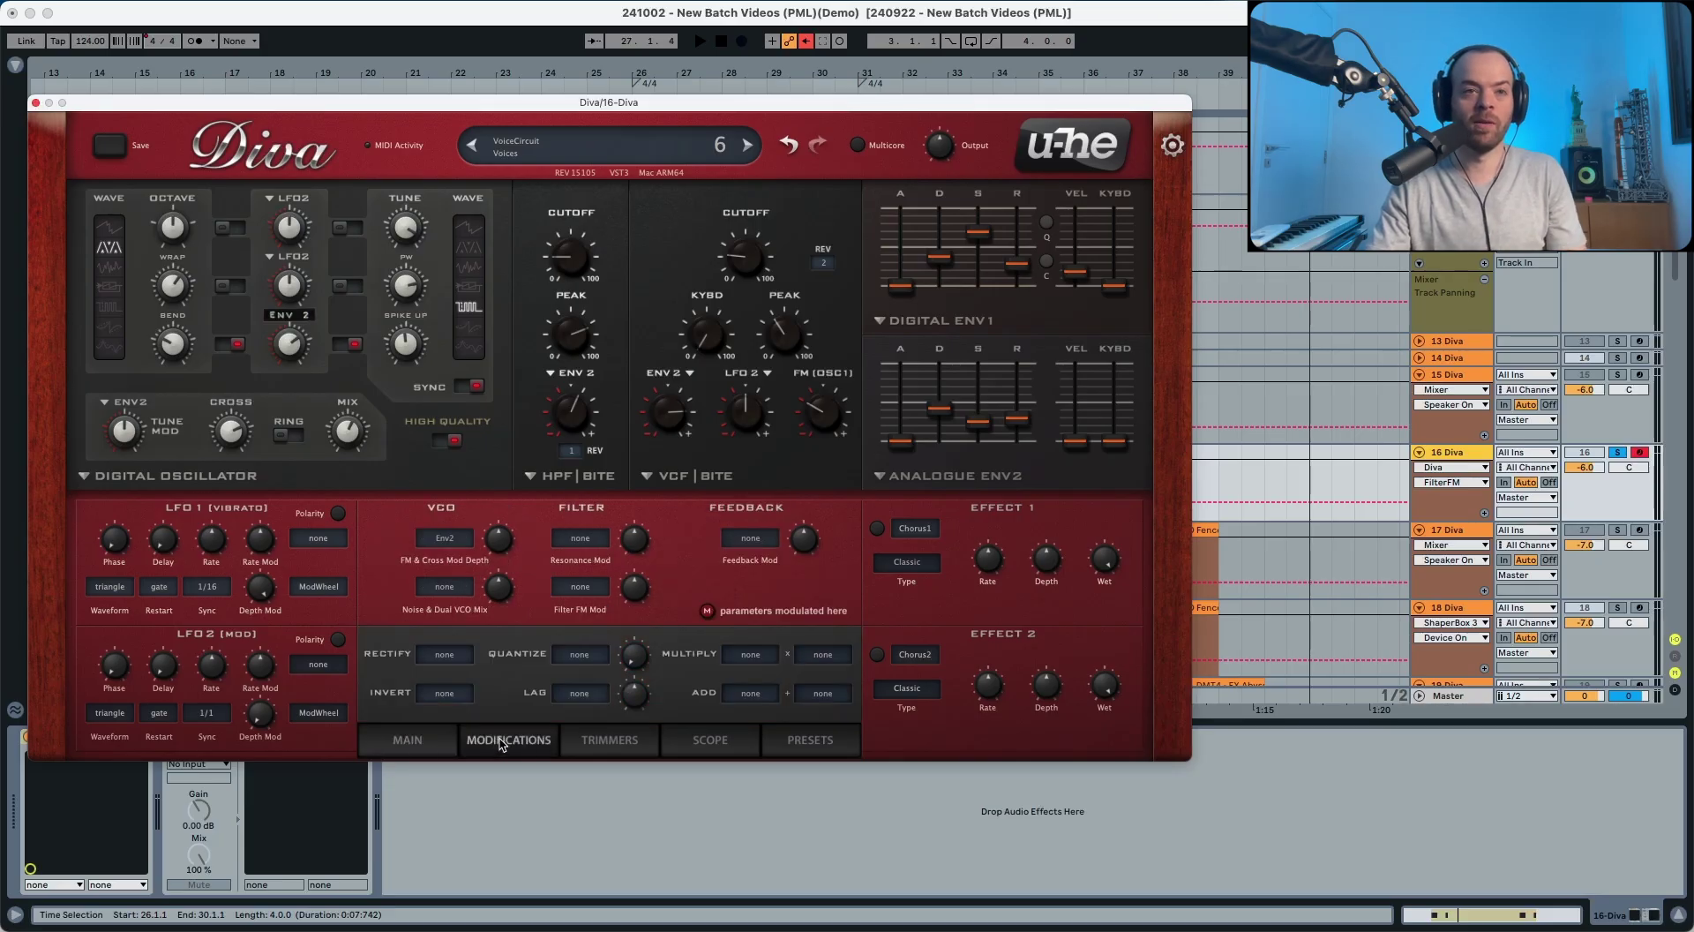
click(575, 539)
click(631, 622)
drag(635, 542, 639, 531)
key(space)
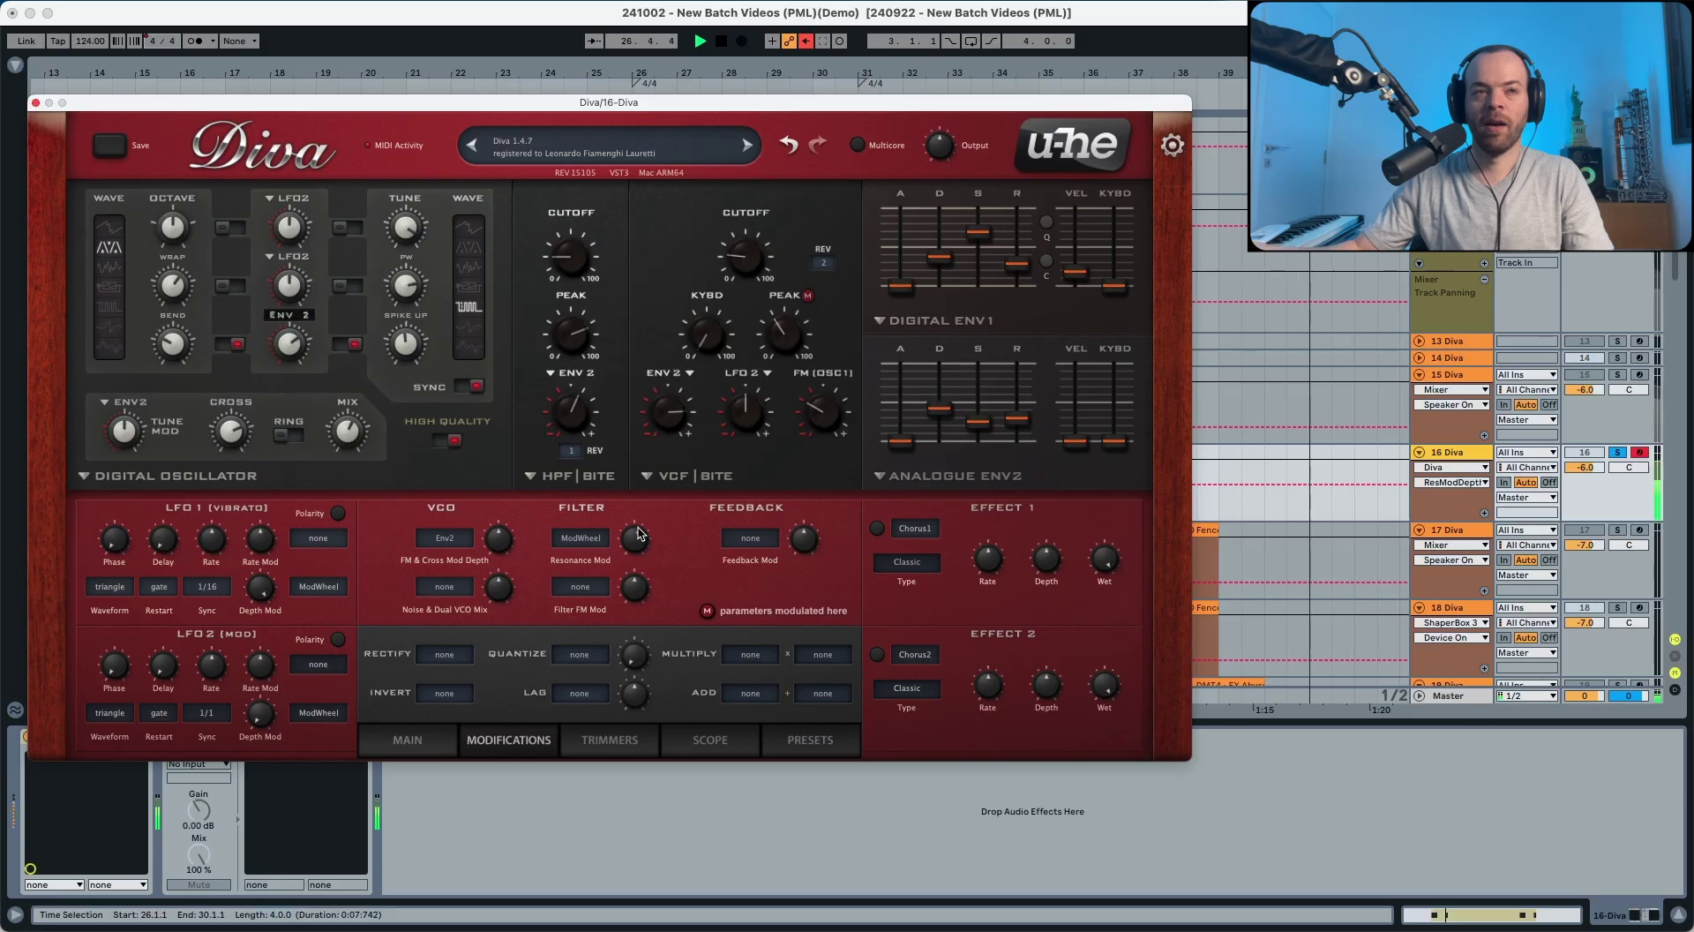
key(space)
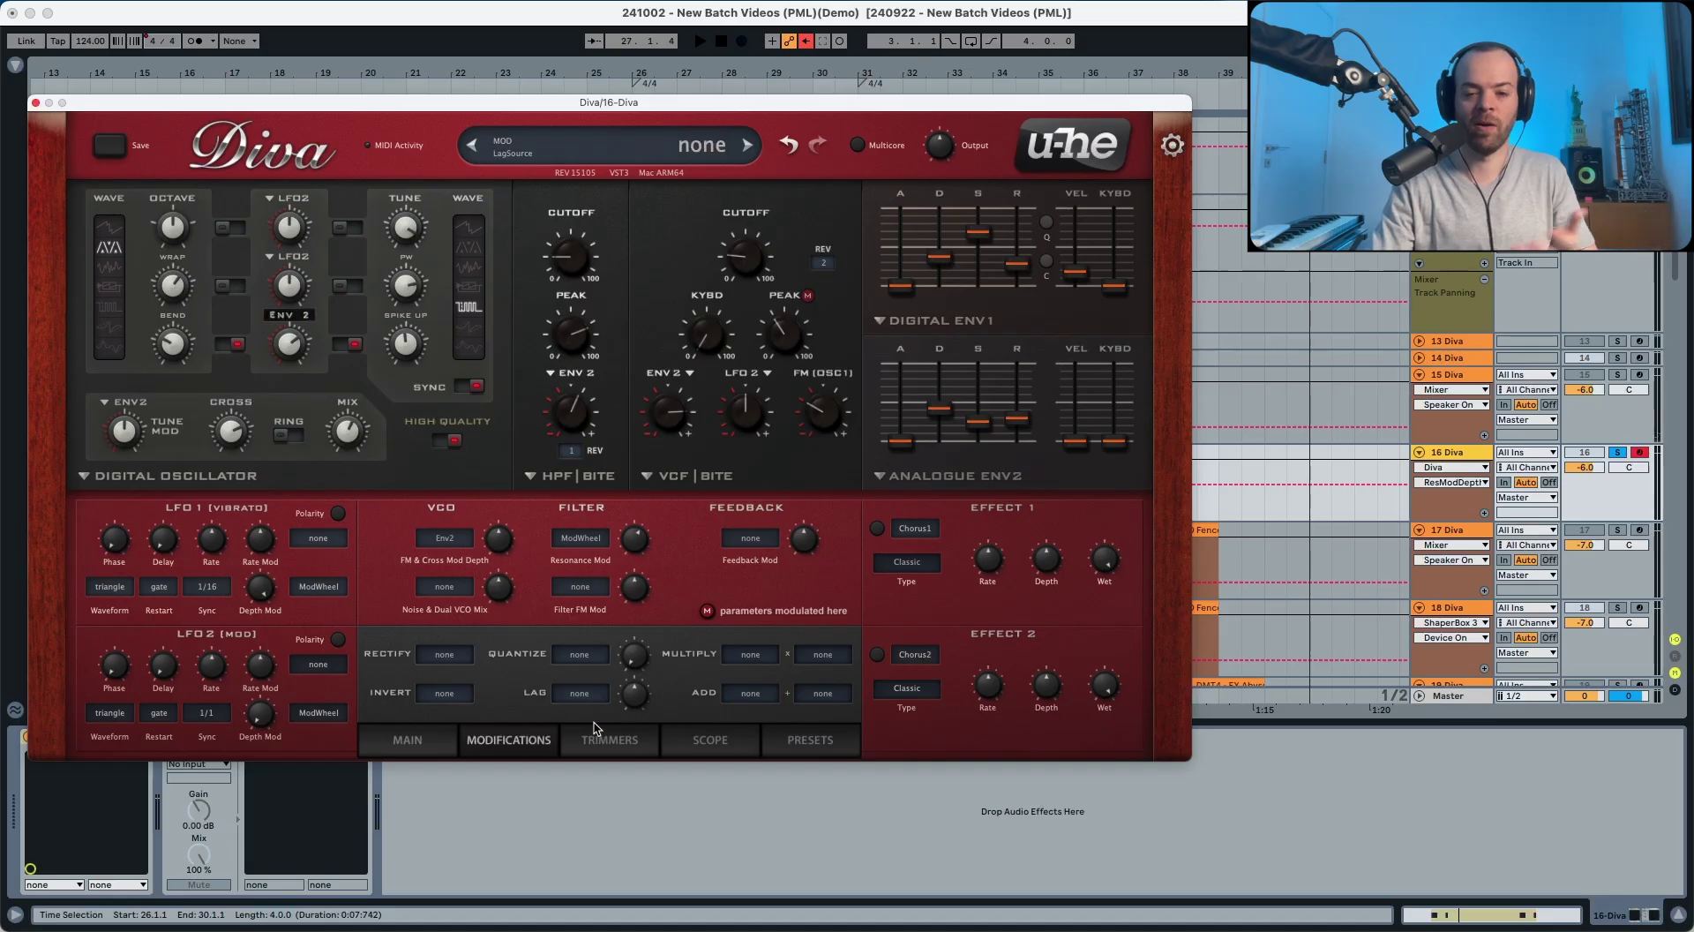
- Enable Effect 1, set it to Delay1, and audition the clip
click(601, 736)
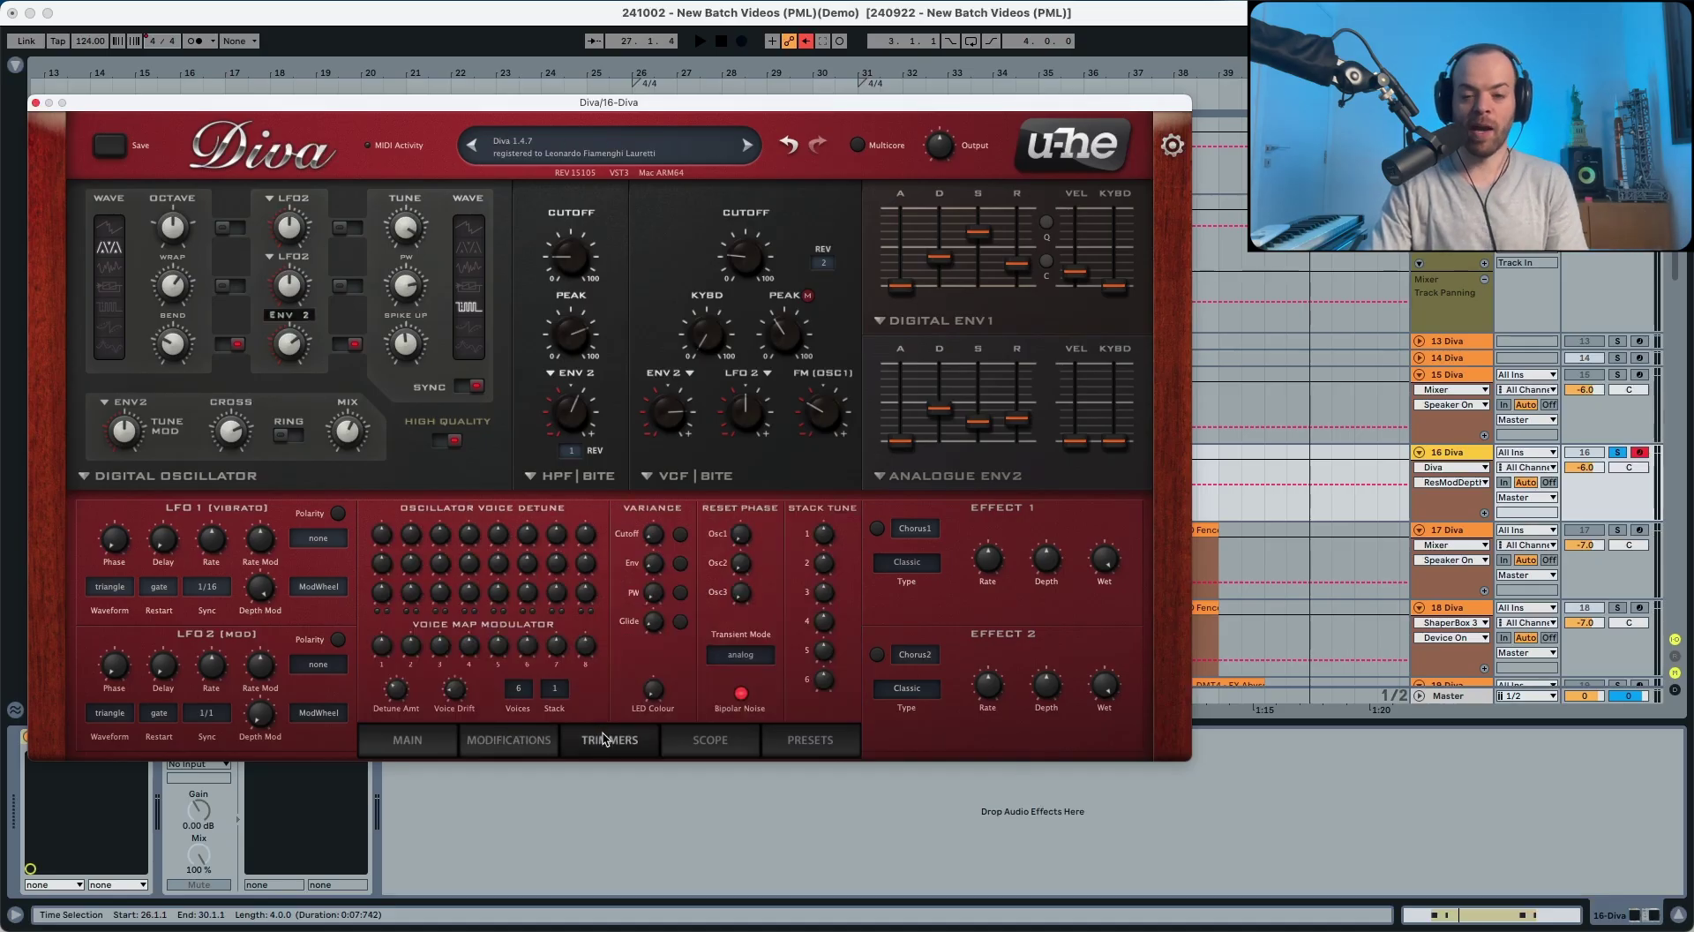
click(876, 528)
click(916, 528)
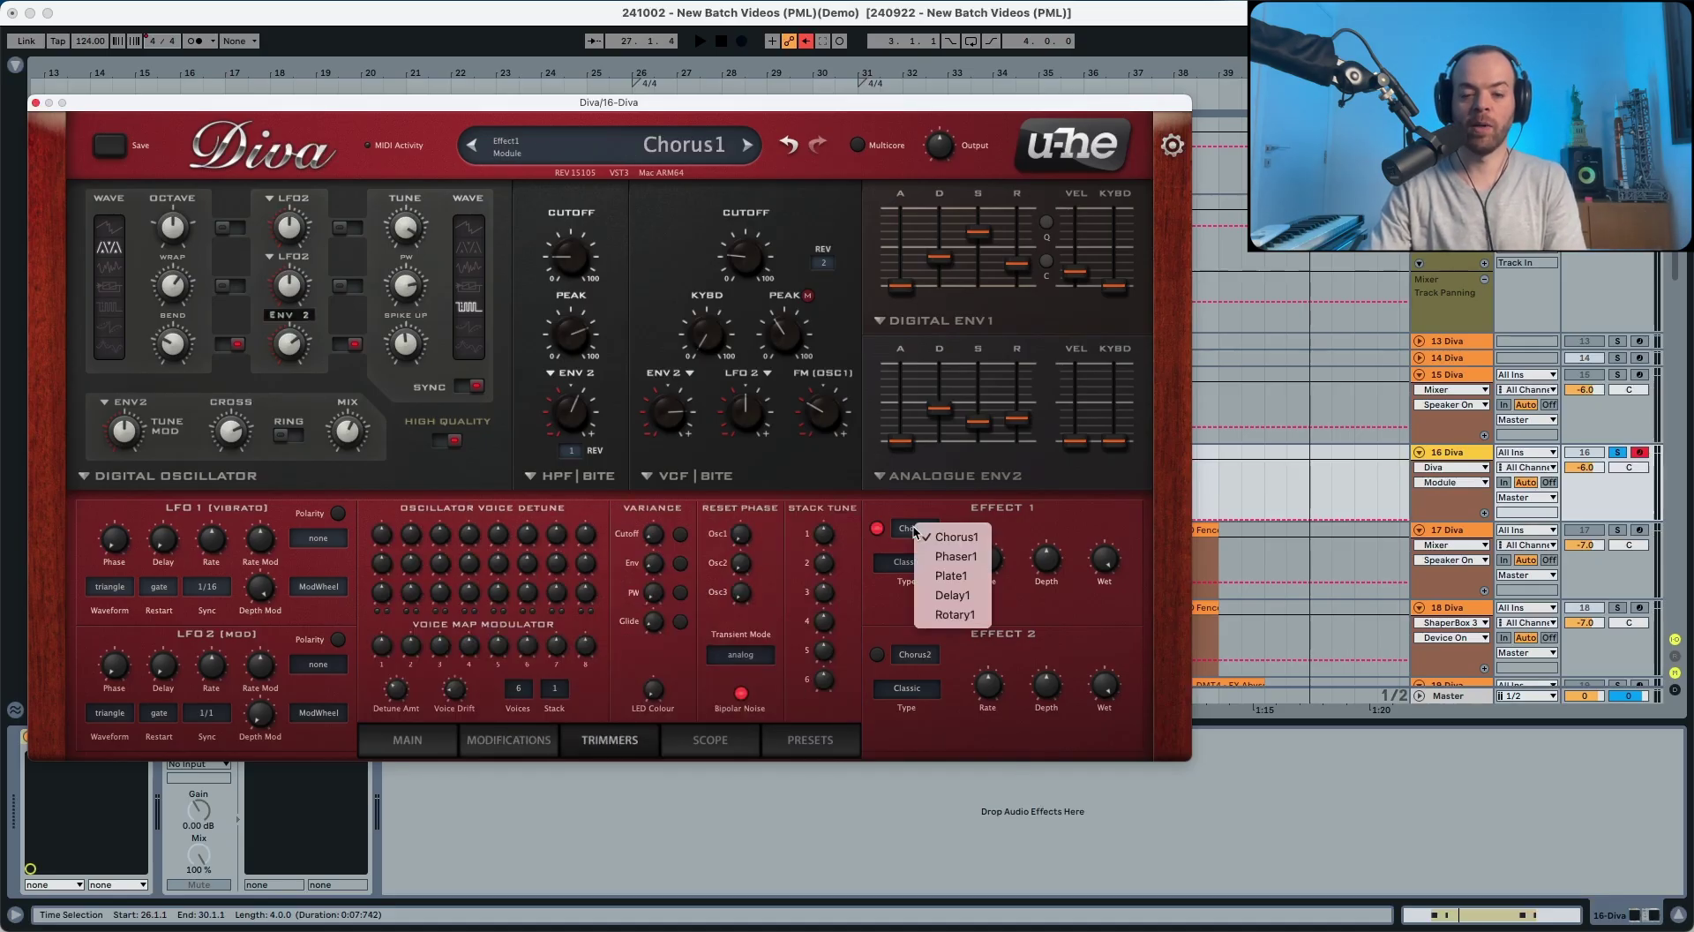
click(950, 595)
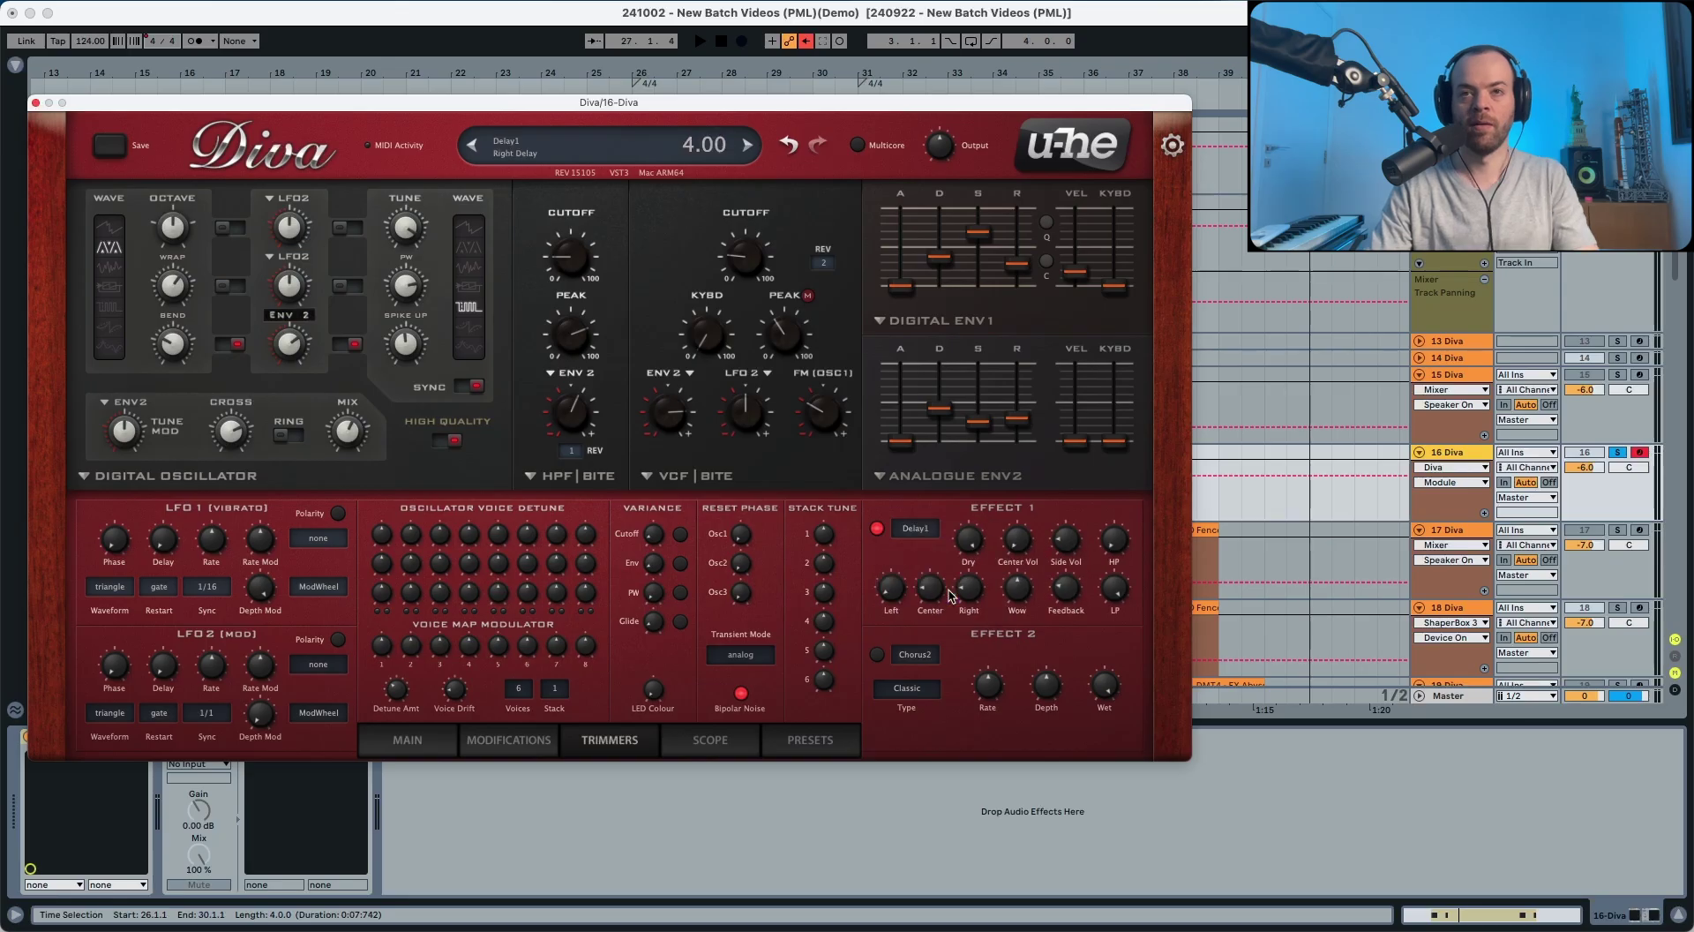
key(space)
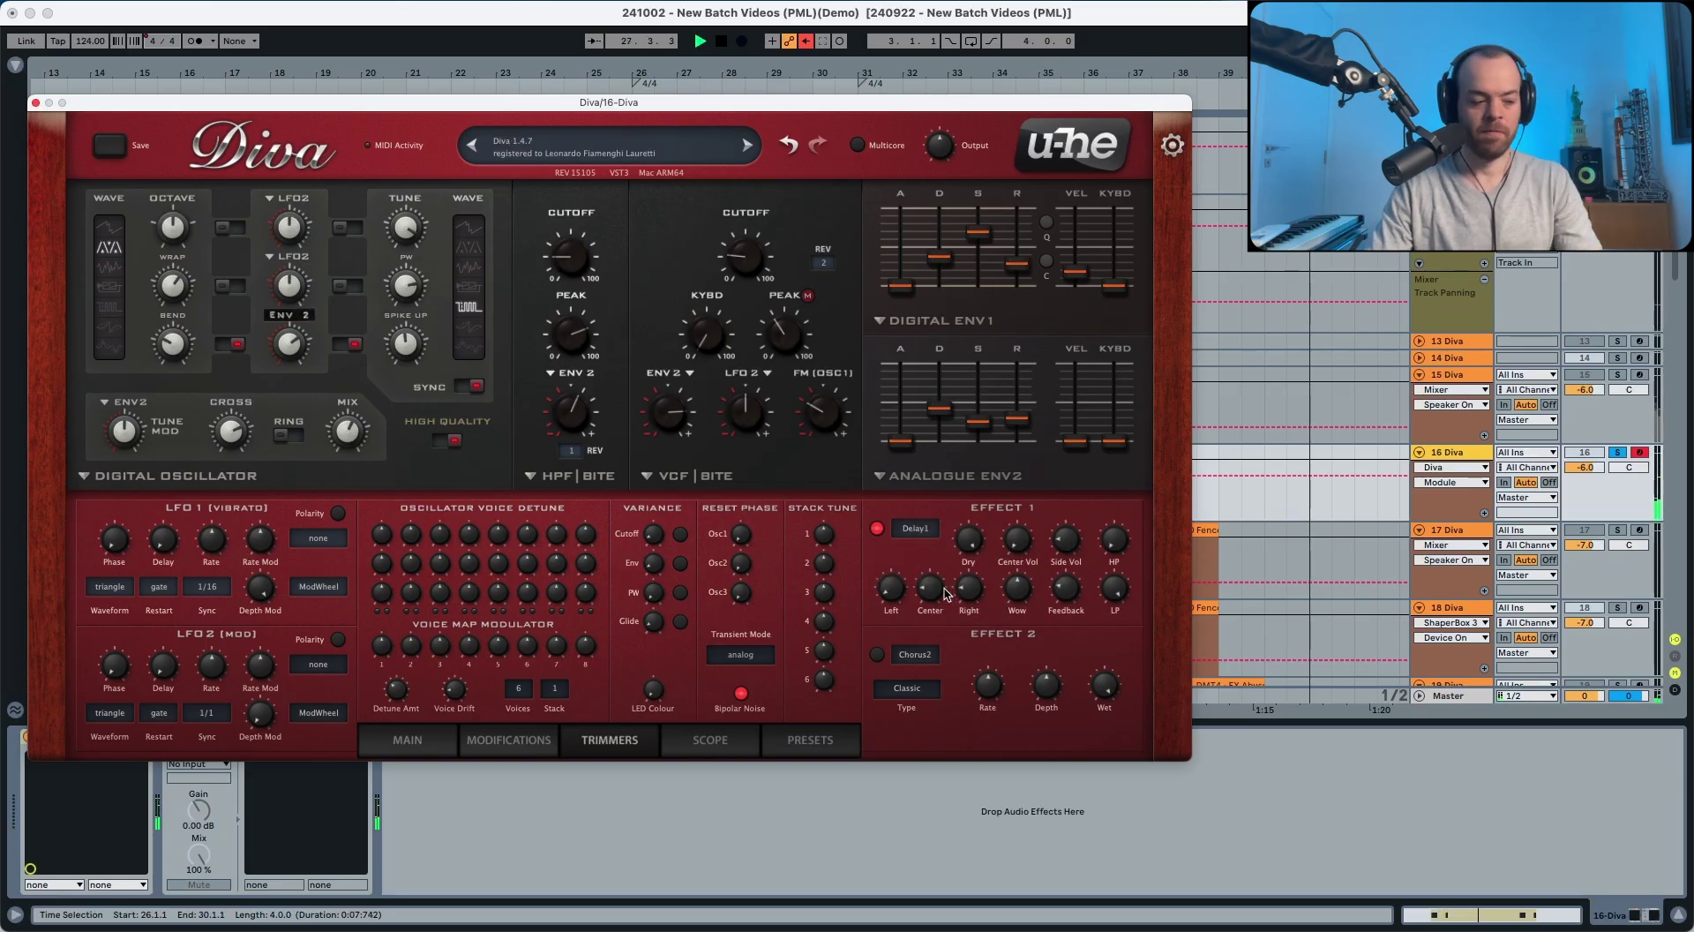
key(space)
- Adjust Delay1's Center Vol and Side Vol while auditioning the clip
drag(1019, 547, 1070, 499)
key(space)
key(space)
key(space)
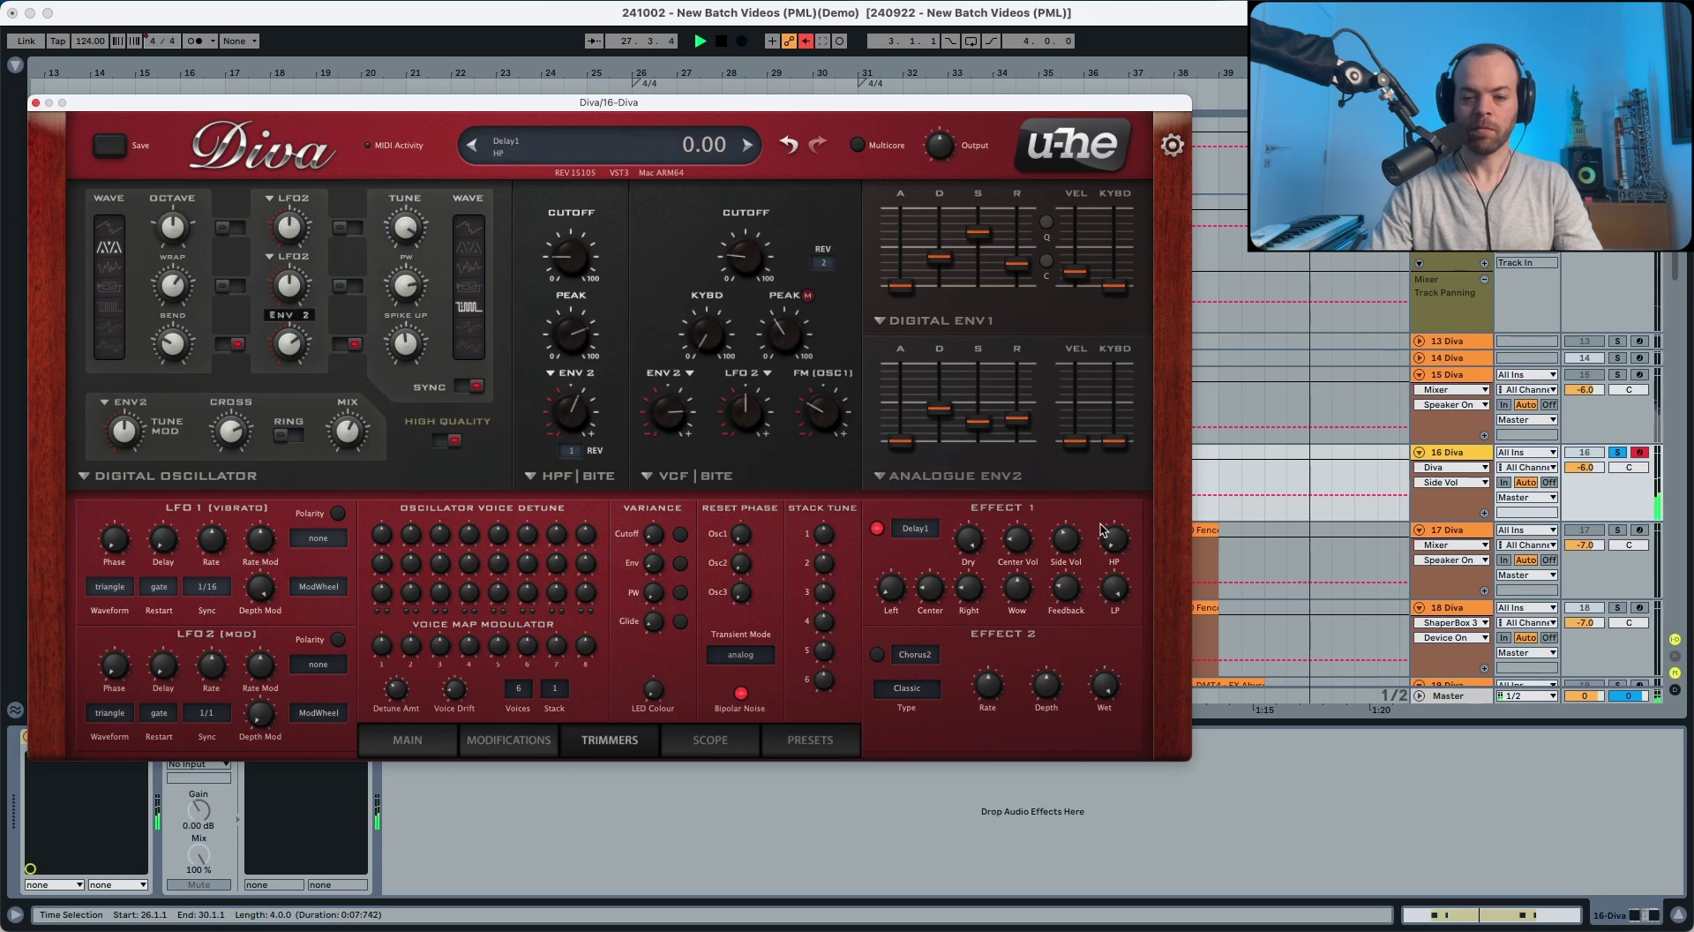
- Raise Delay1's high-pass and lower its low-pass setting while auditioning the clip
key(space)
drag(1118, 543, 1120, 513)
drag(1115, 584, 1114, 729)
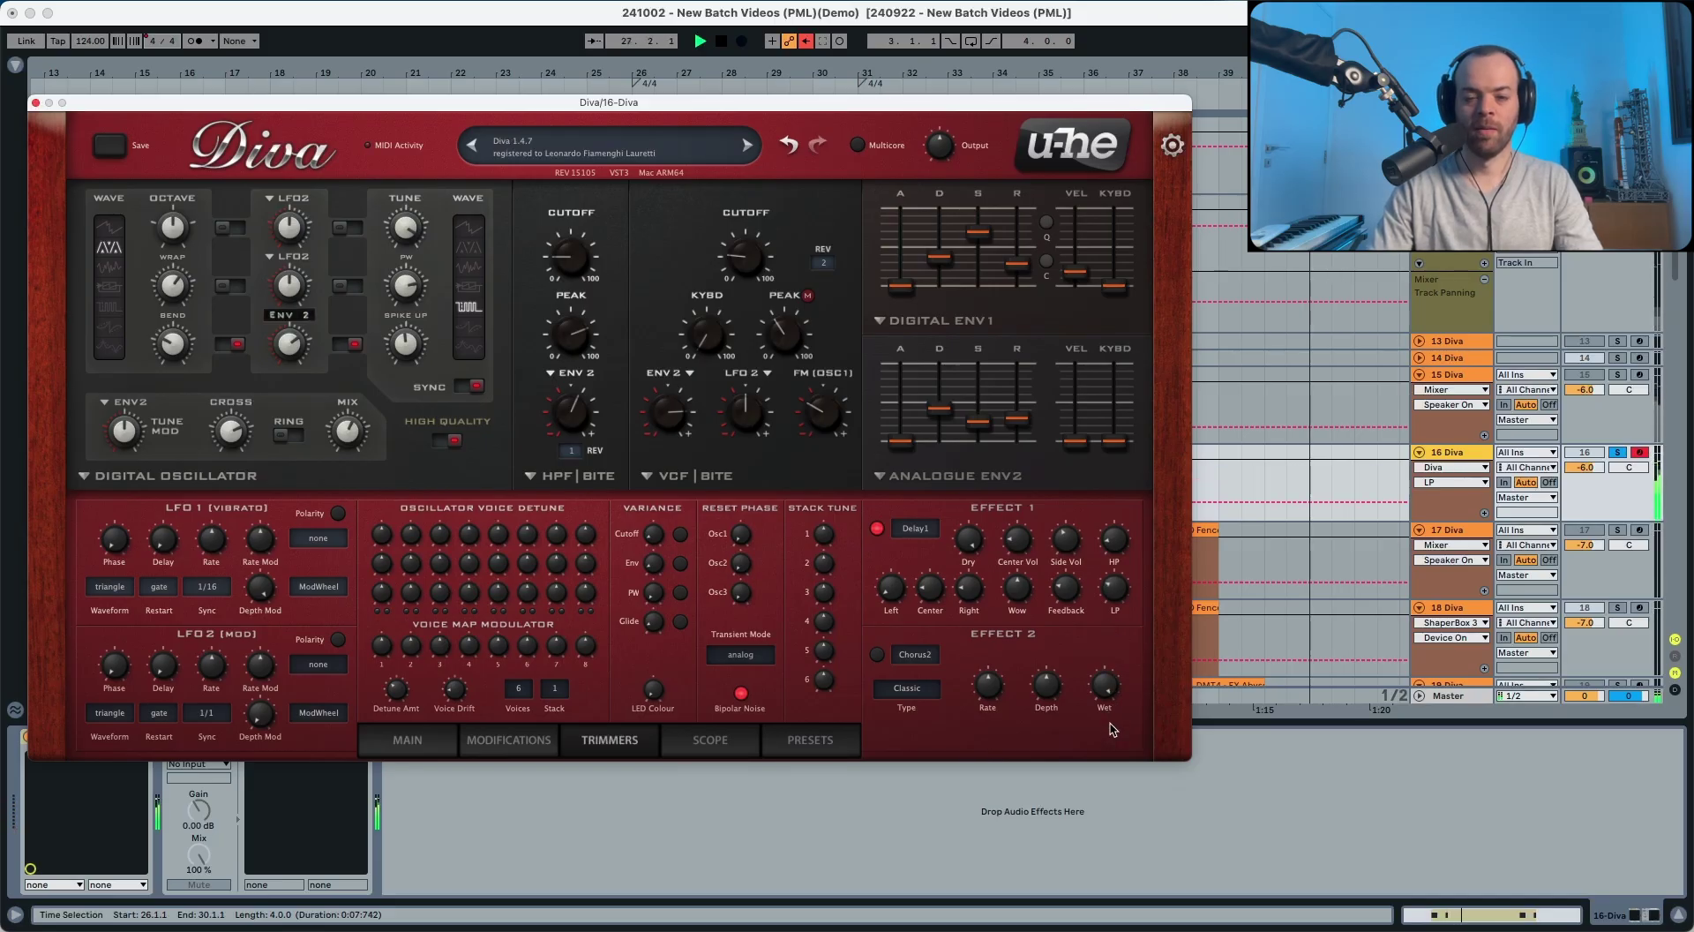
key(space)
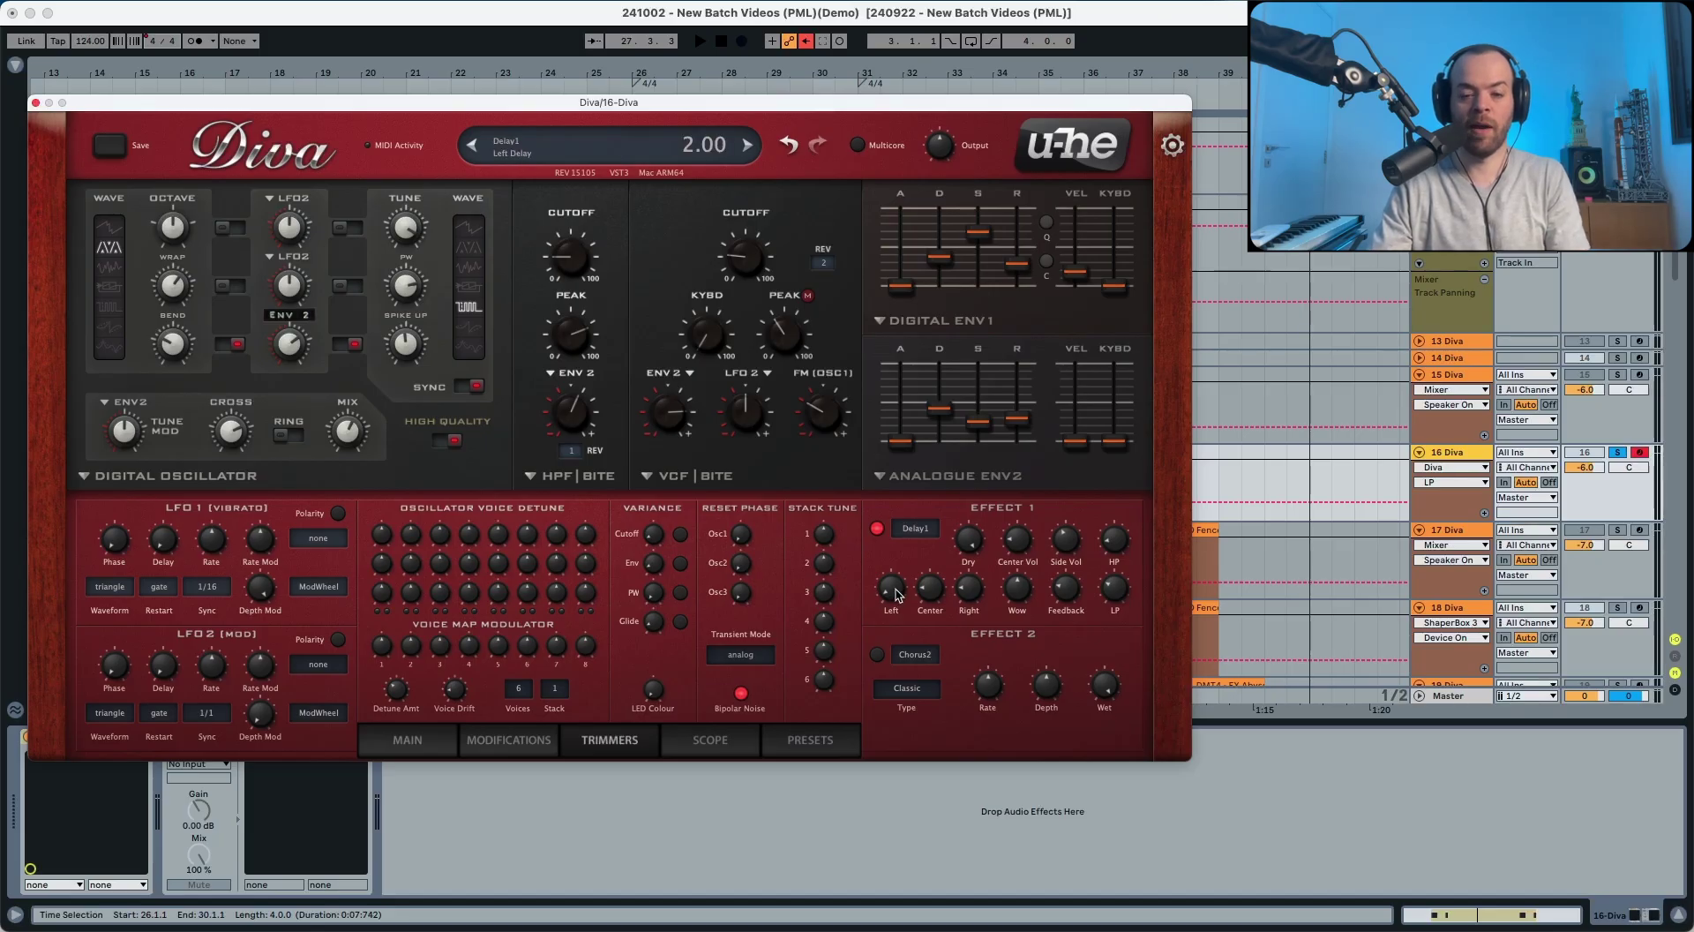
- Raise Delay1's Left delay, set its Center delay to 7.00, and lower its Right delay while auditioning the clip
key(space)
drag(896, 594, 894, 576)
key(space)
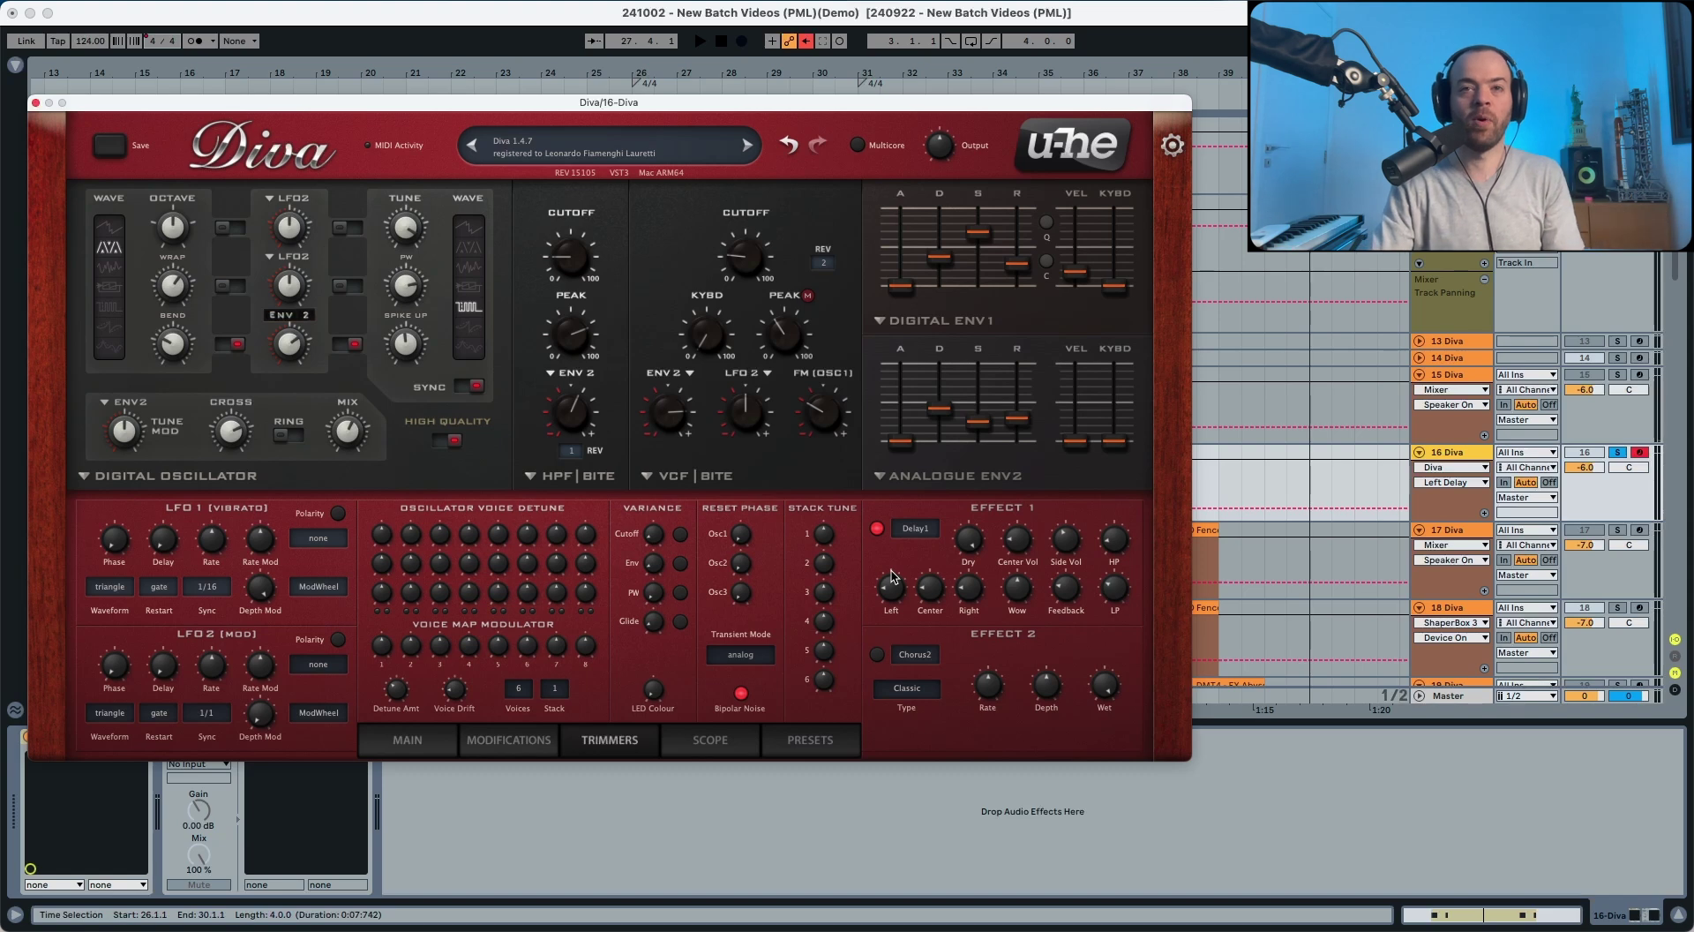
key(space)
mouse_move(920, 597)
mouse_down()
mouse_move(929, 540)
mouse_move(927, 569)
mouse_up()
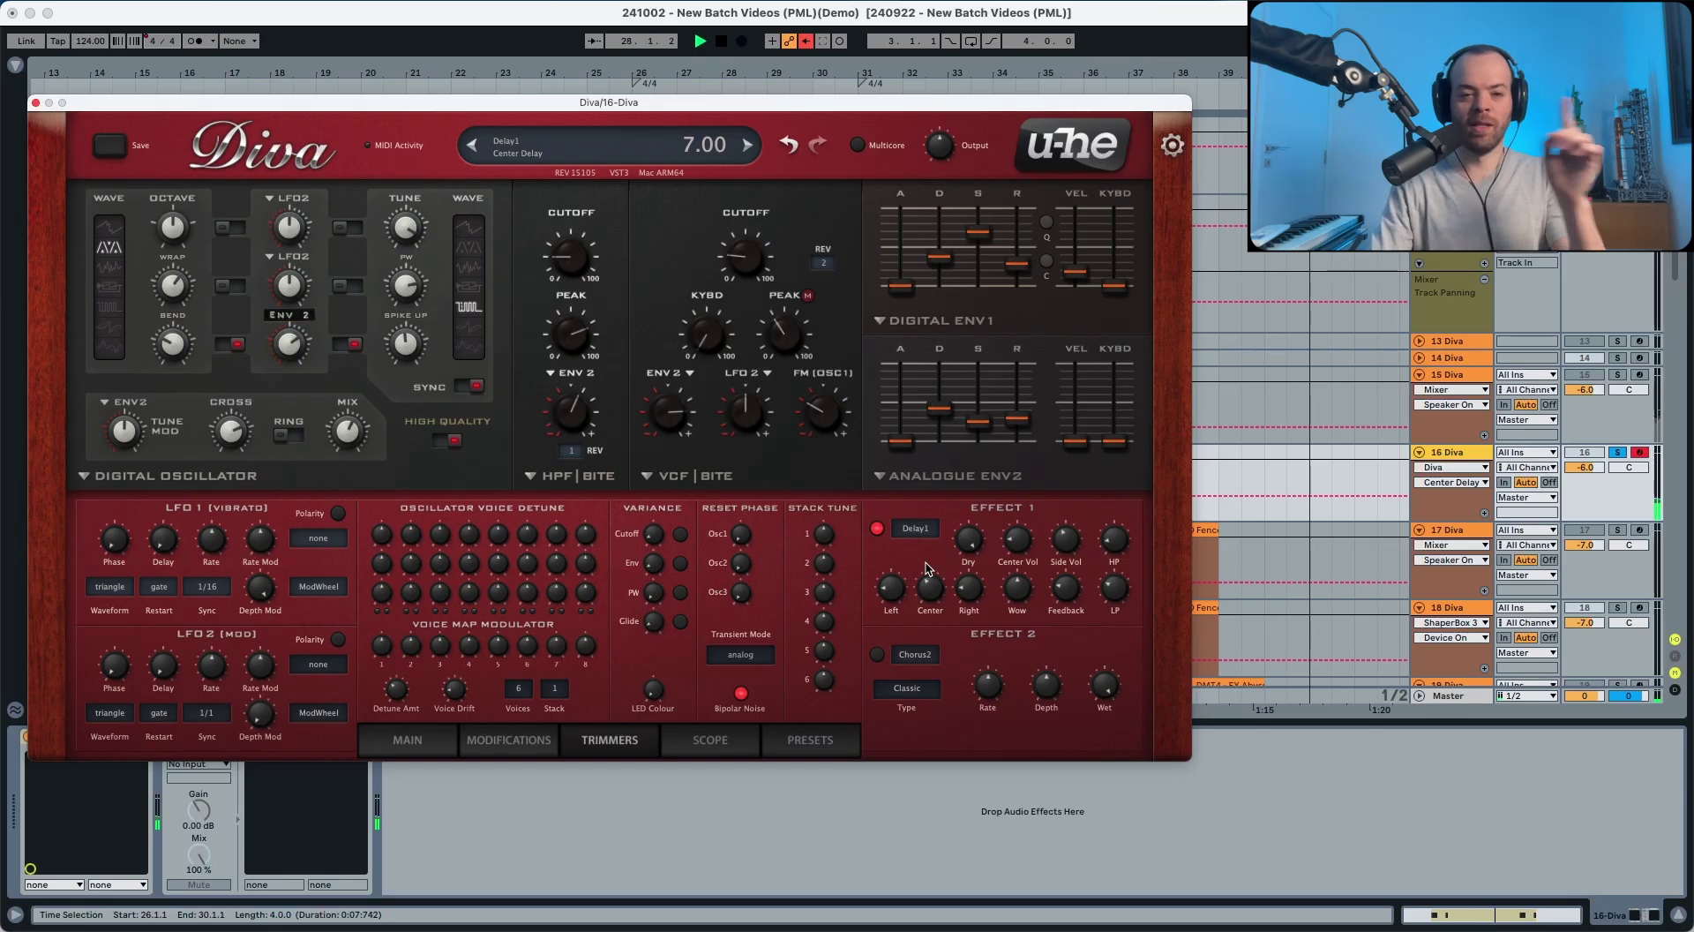
key(space)
drag(969, 589, 968, 606)
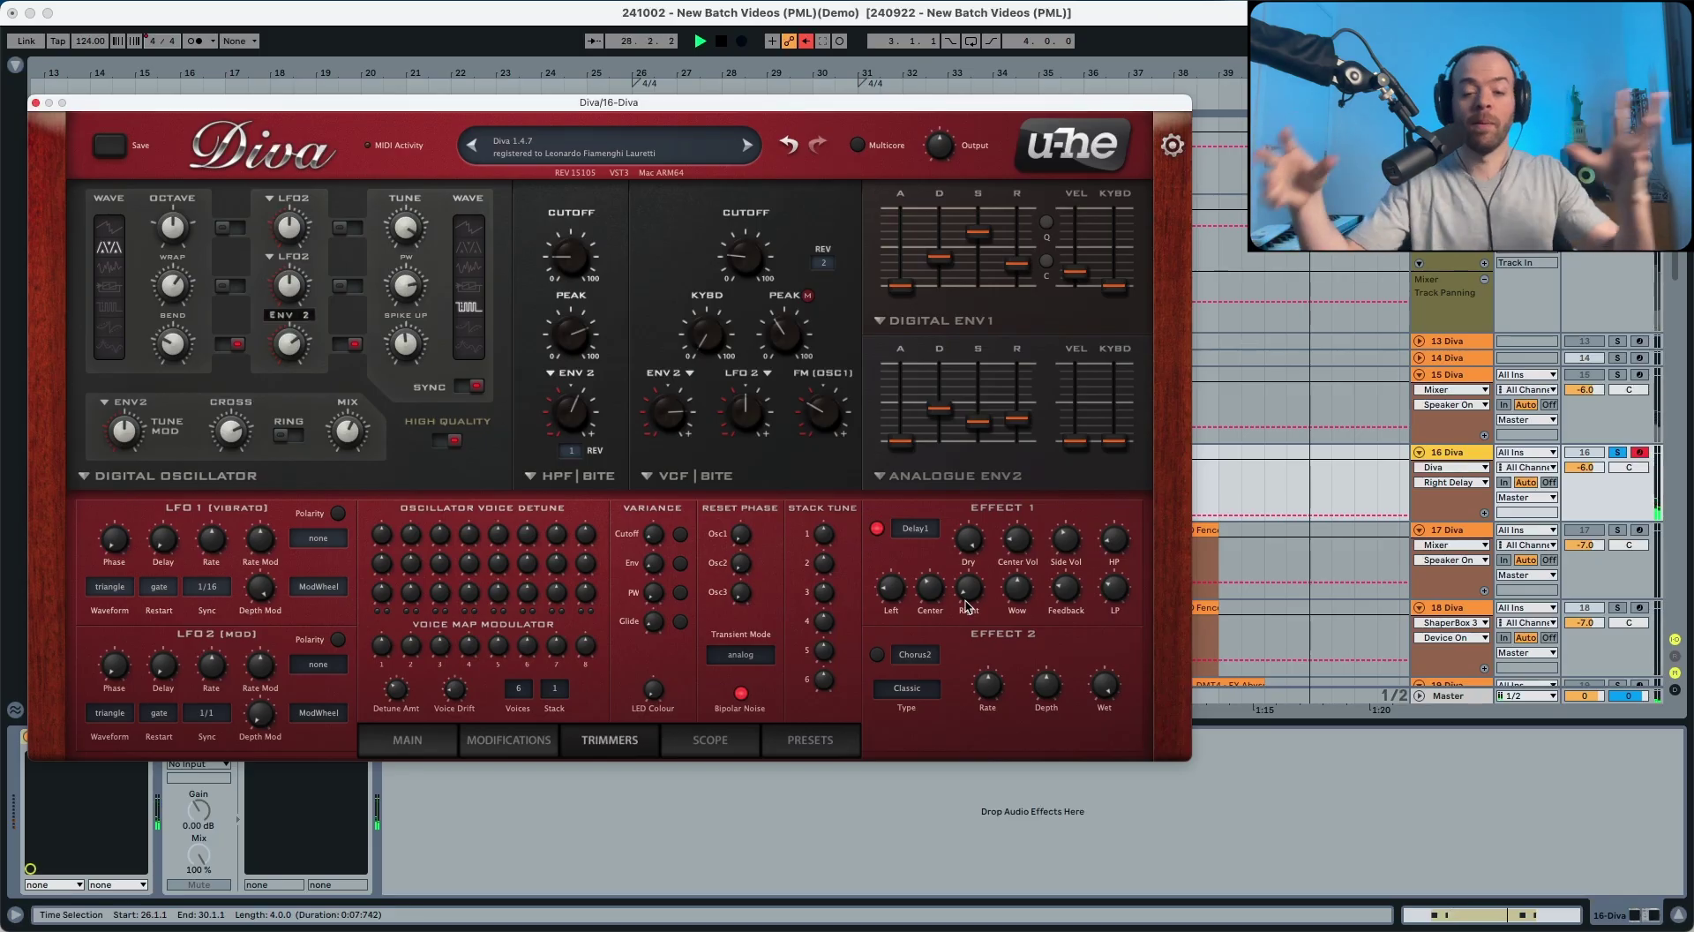
- Raise Delay1's Wow and Feedback amounts while auditioning the clip
key(space)
drag(1015, 589, 1012, 528)
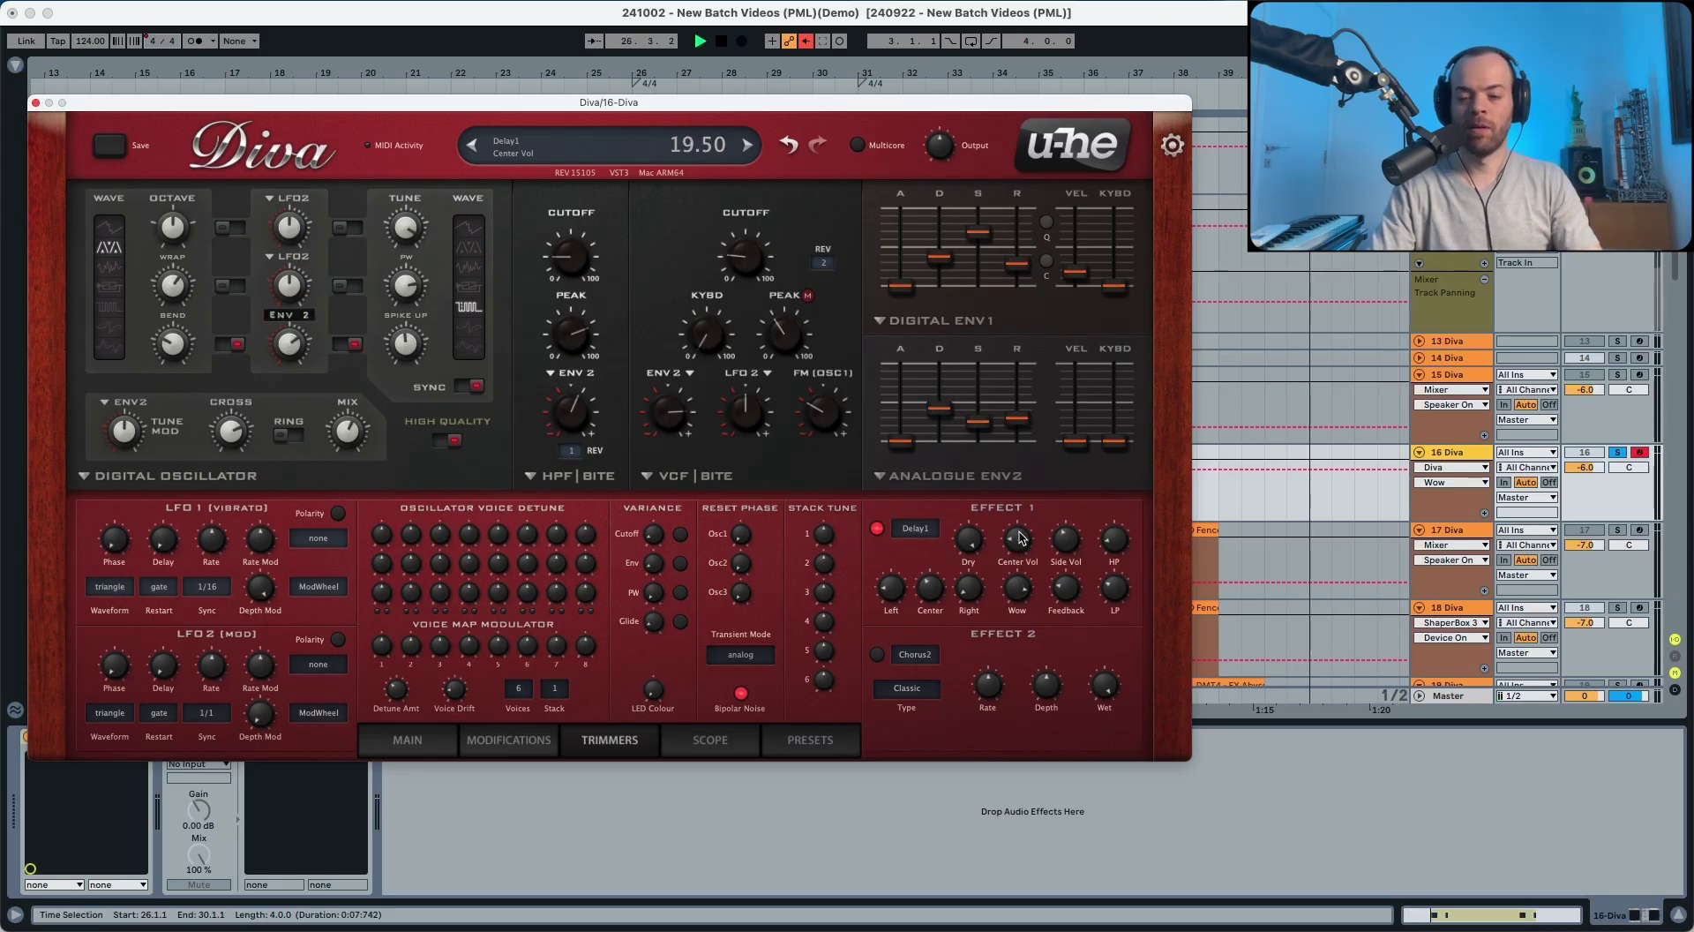
drag(1066, 595, 1067, 556)
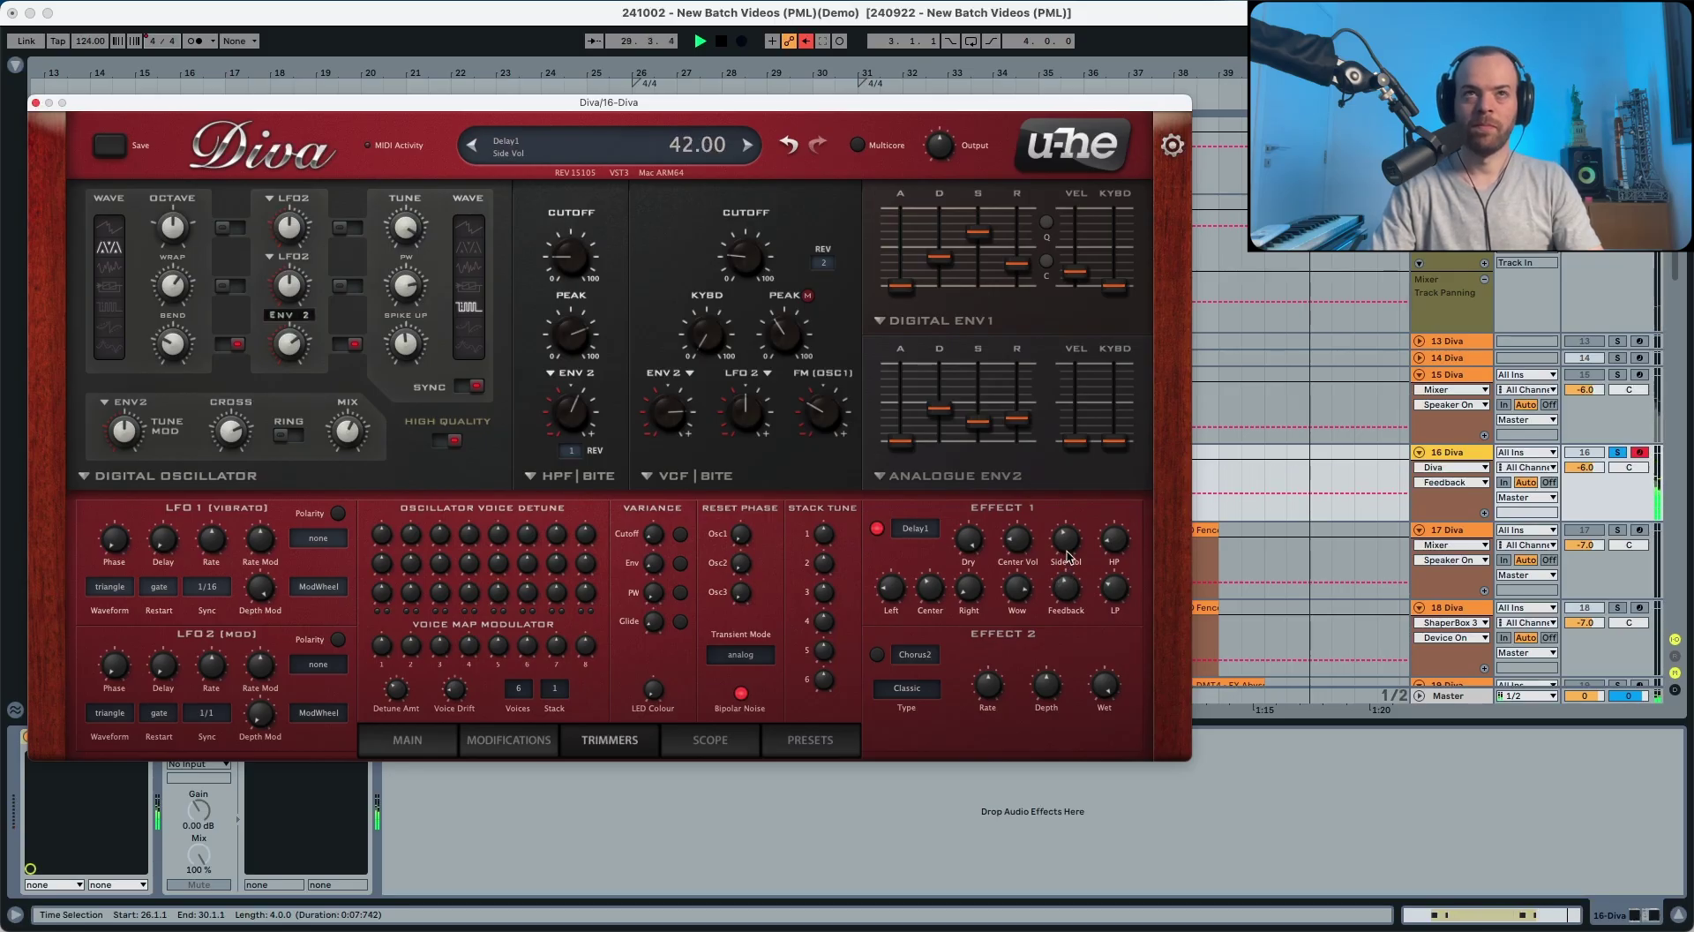
key(space)
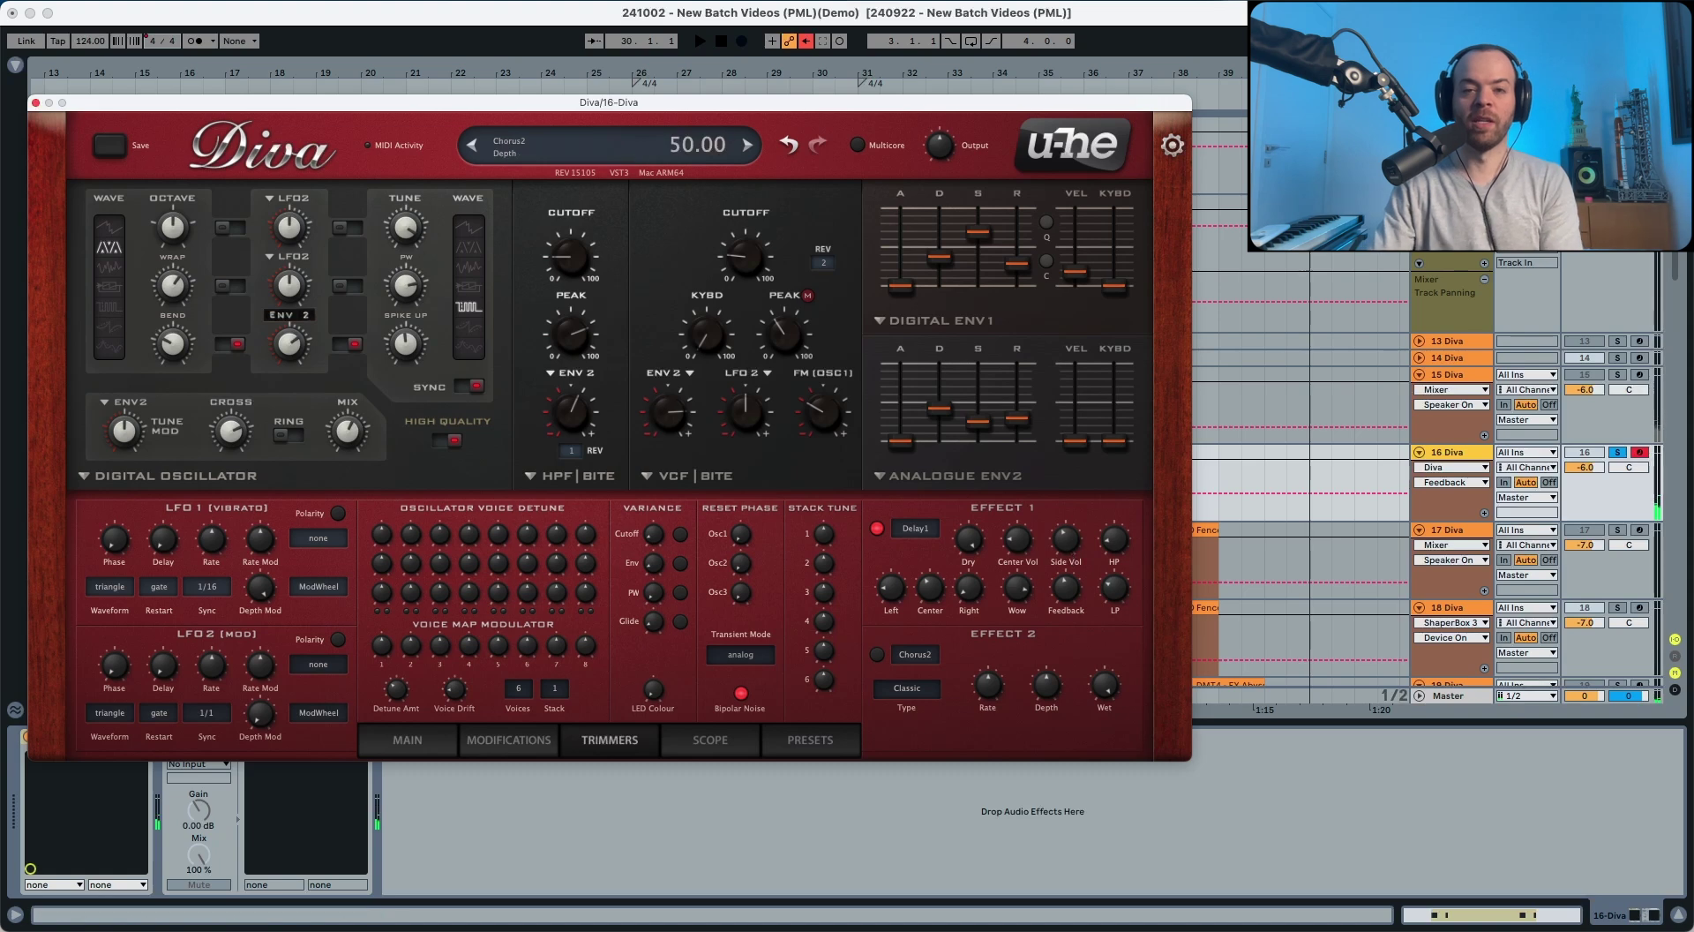
- Enable Effect 2, set it to Plate2, and audition the clip
click(877, 654)
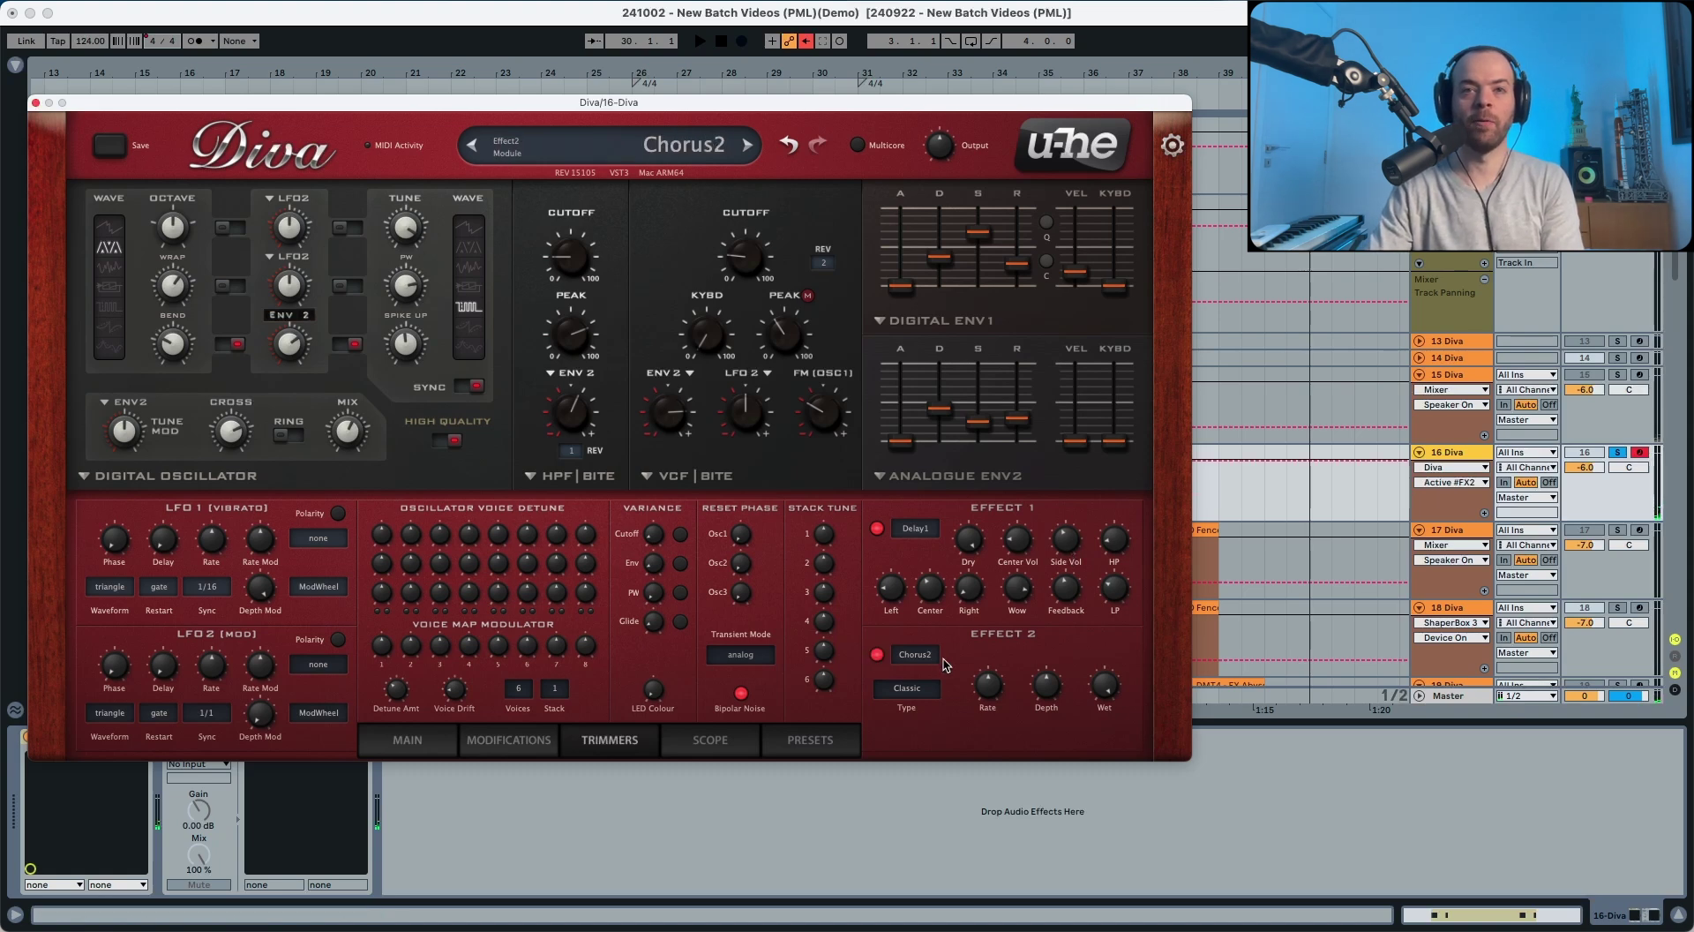
click(926, 654)
click(949, 704)
key(space)
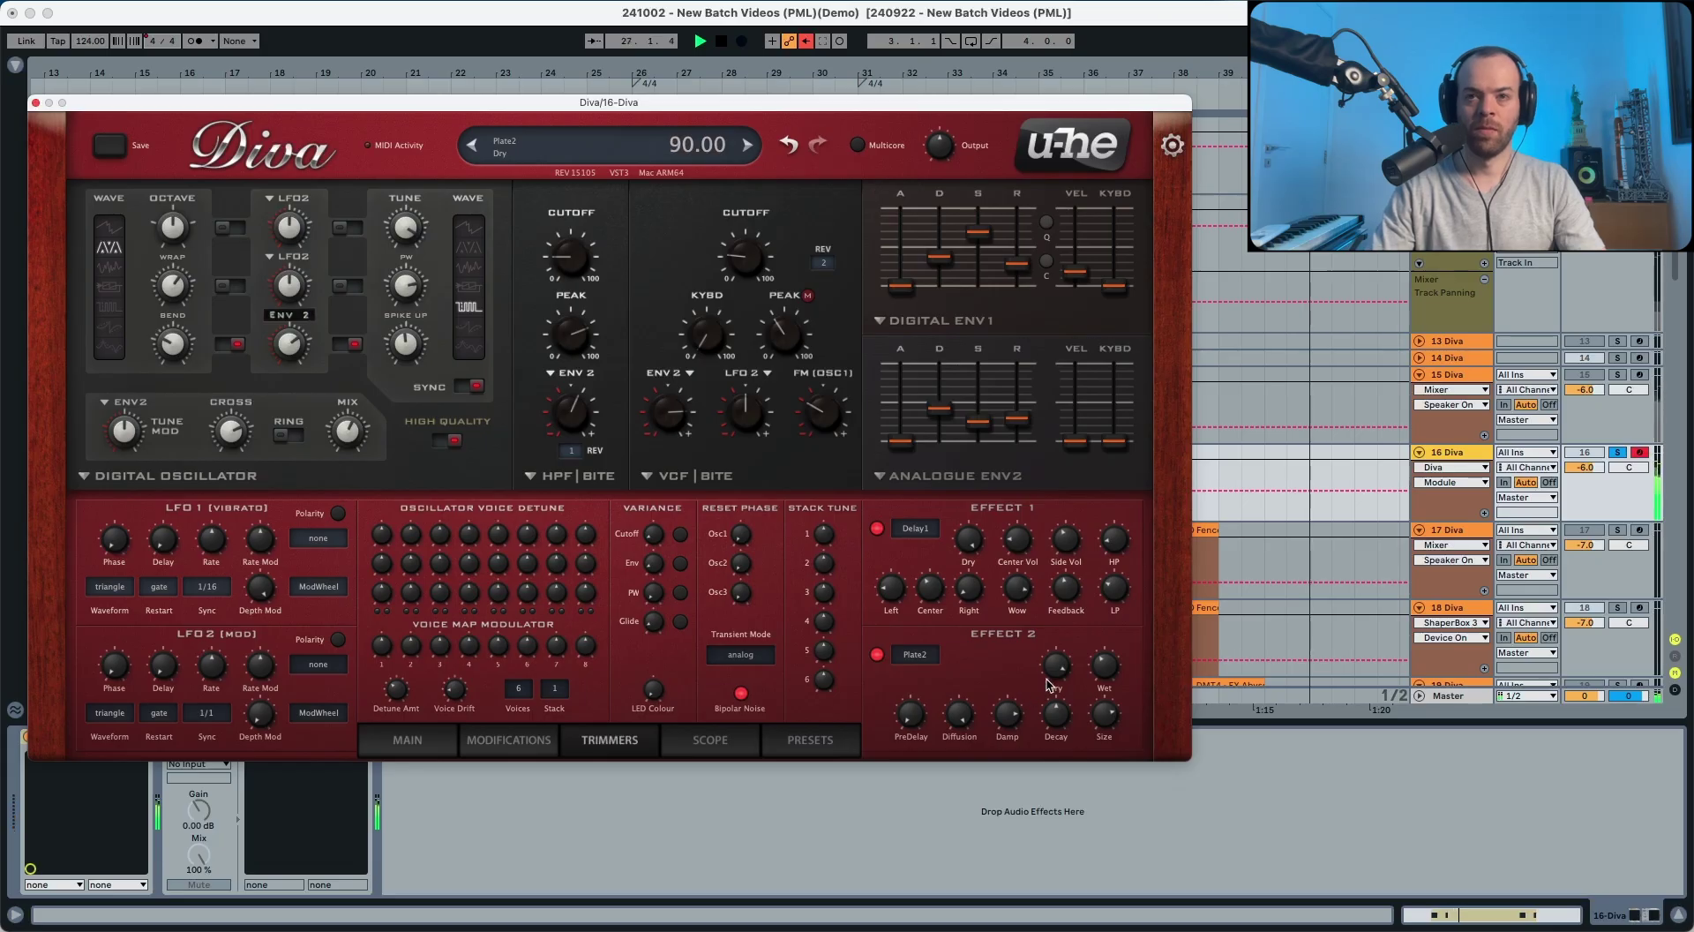
- Raise Plate2's Dry level and adjust its Wet level and Decay while auditioning the clip
drag(1052, 677, 1077, 476)
drag(1105, 660, 1062, 717)
key(space)
key(space)
drag(1063, 711, 1065, 708)
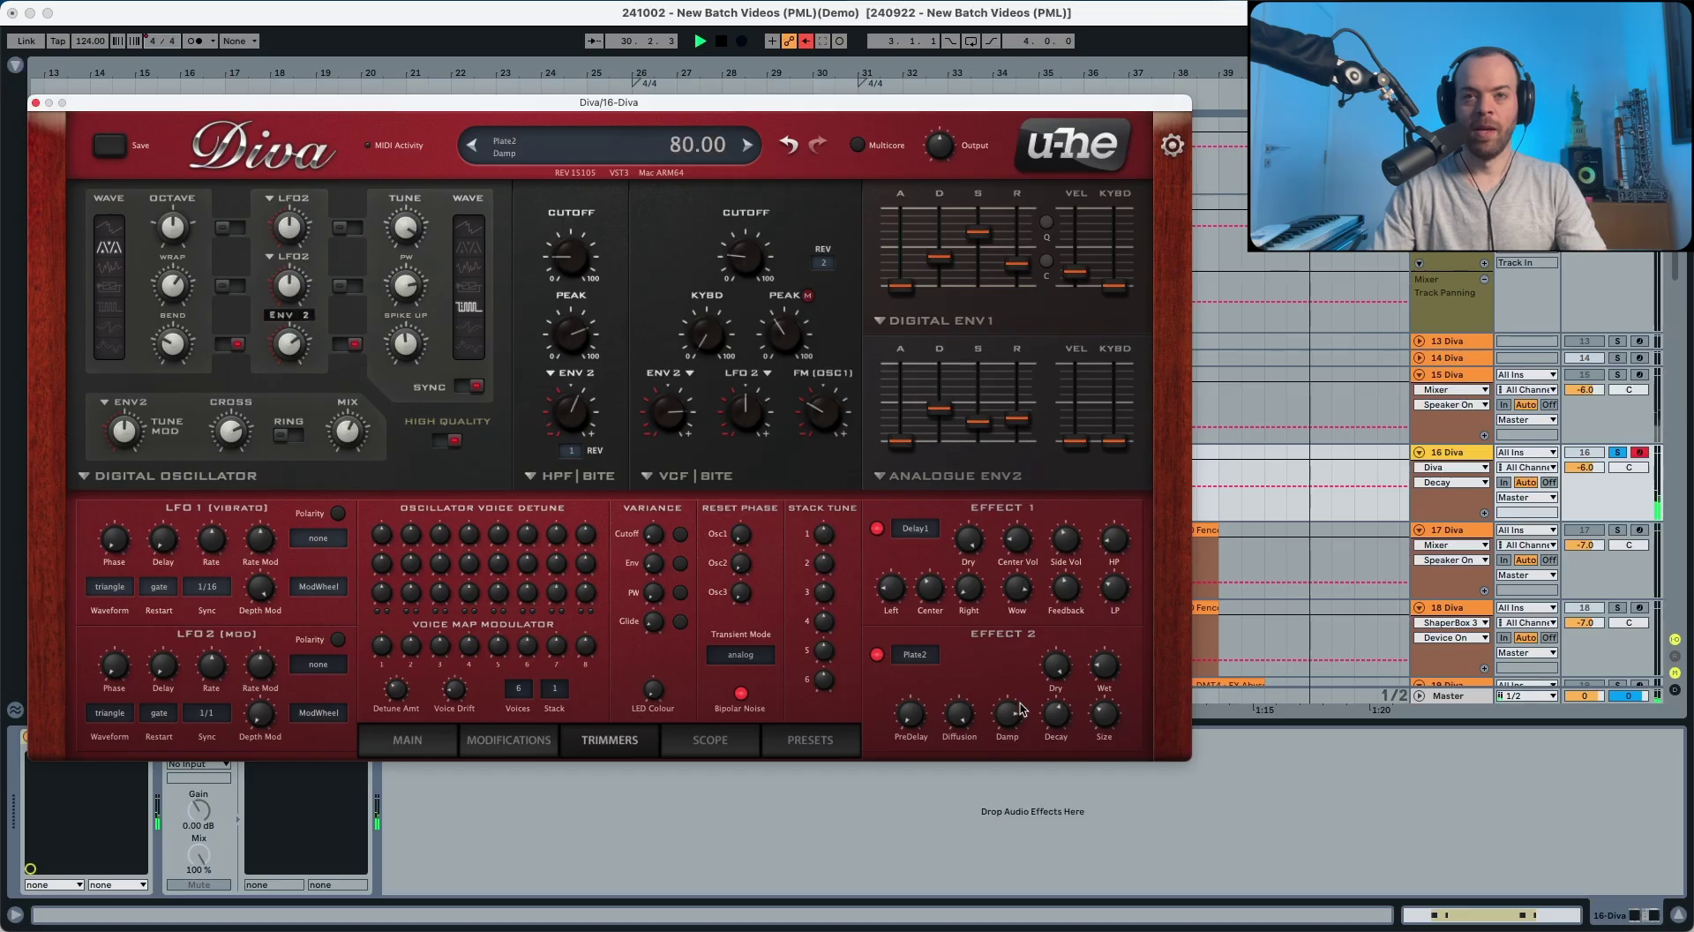
- Set Plate2's Damp to 92.50 and raise its PreDelay while auditioning the clip
drag(1002, 721, 1014, 697)
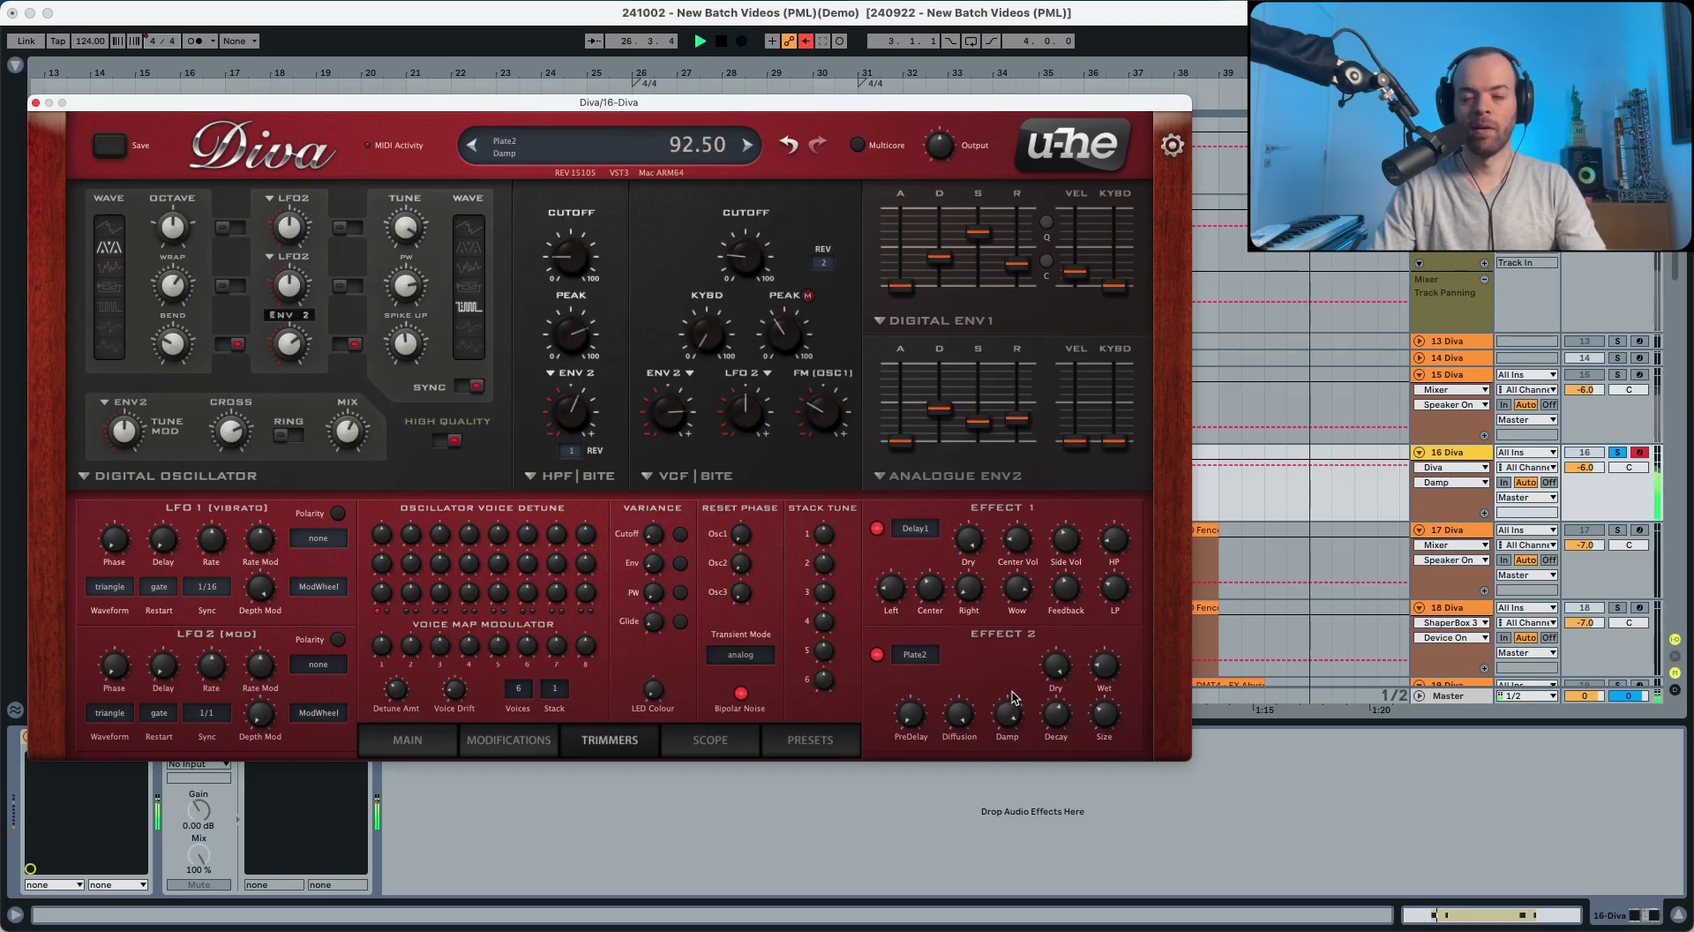
key(space)
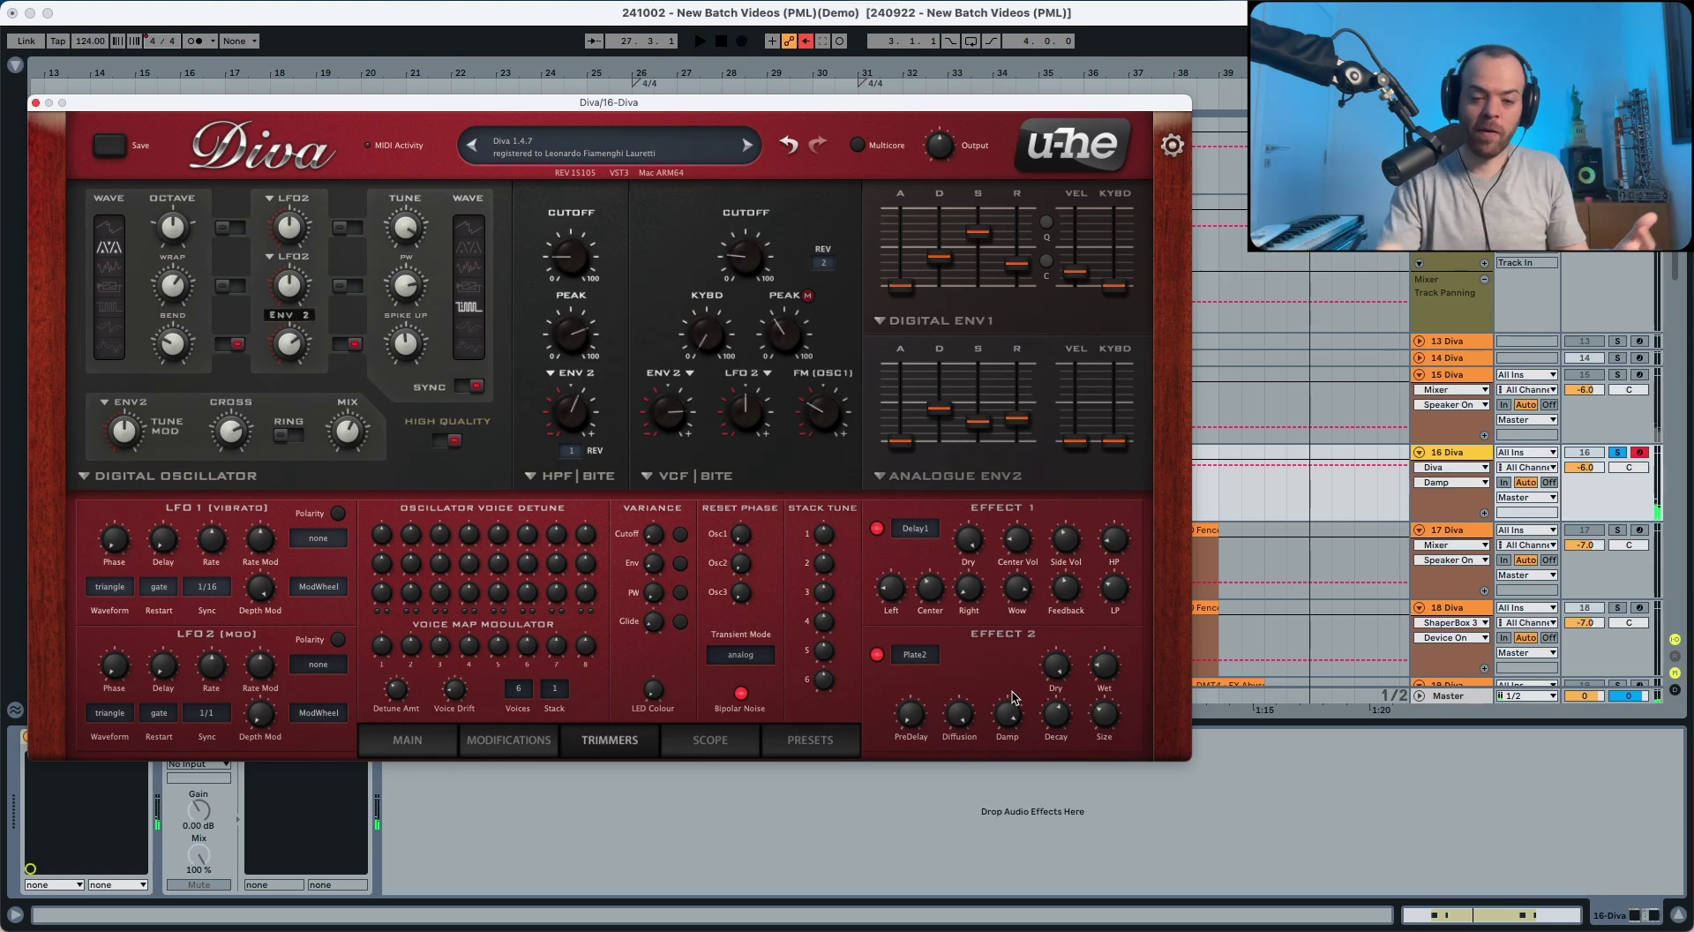
drag(904, 716, 911, 691)
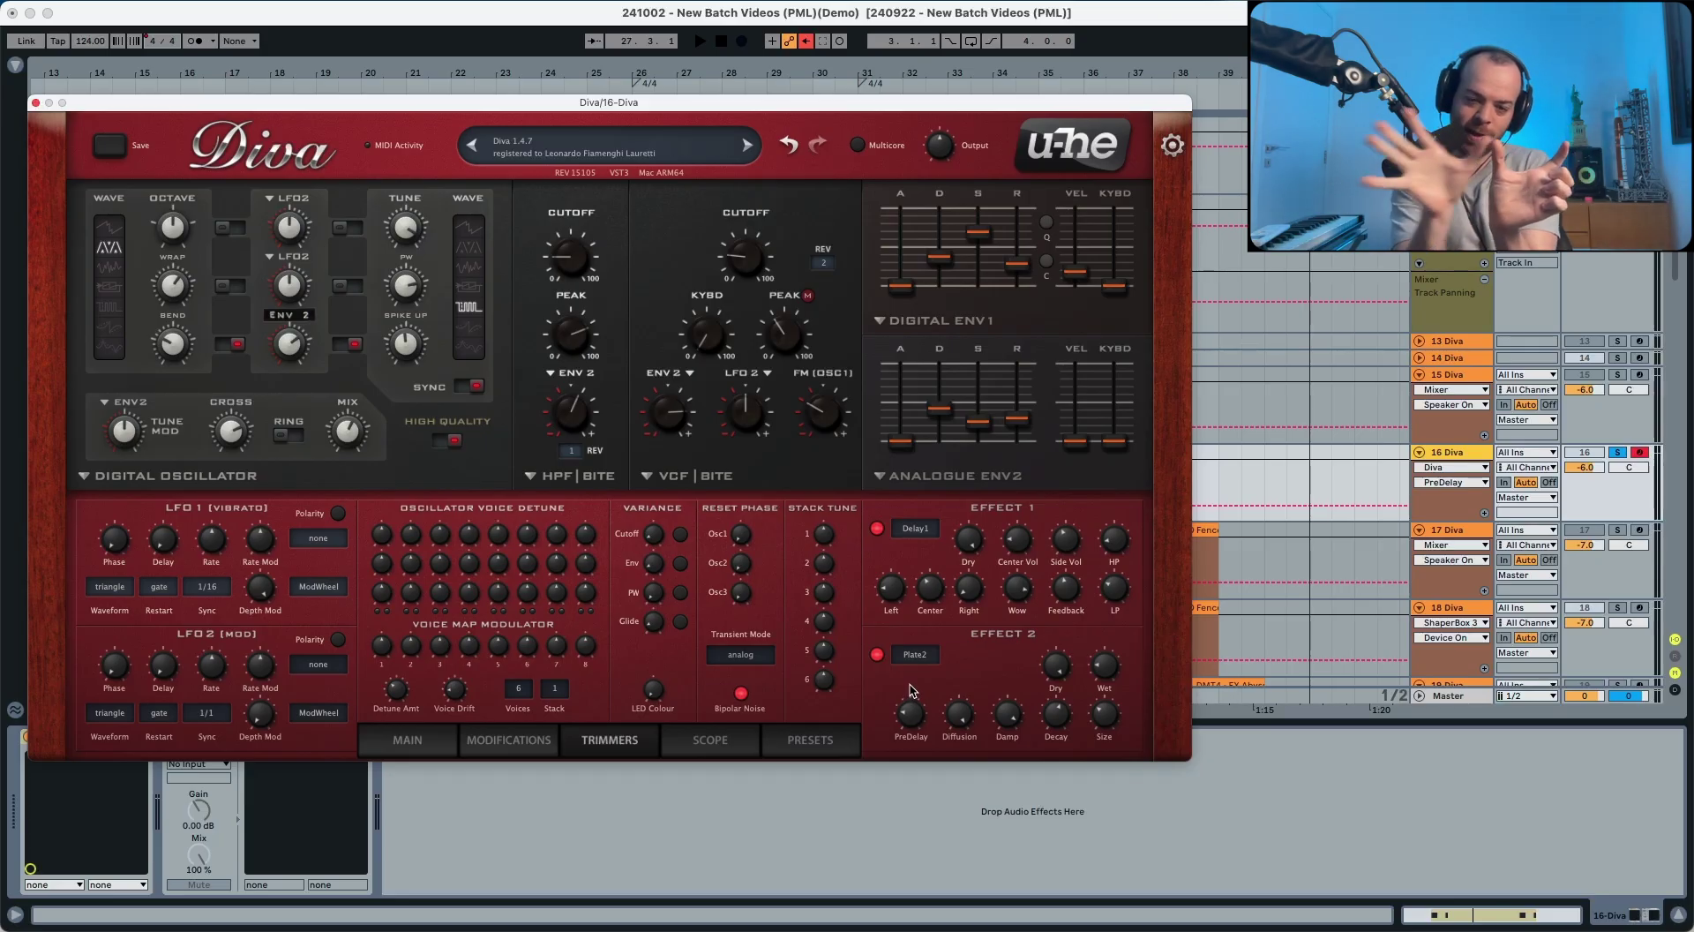
key(space)
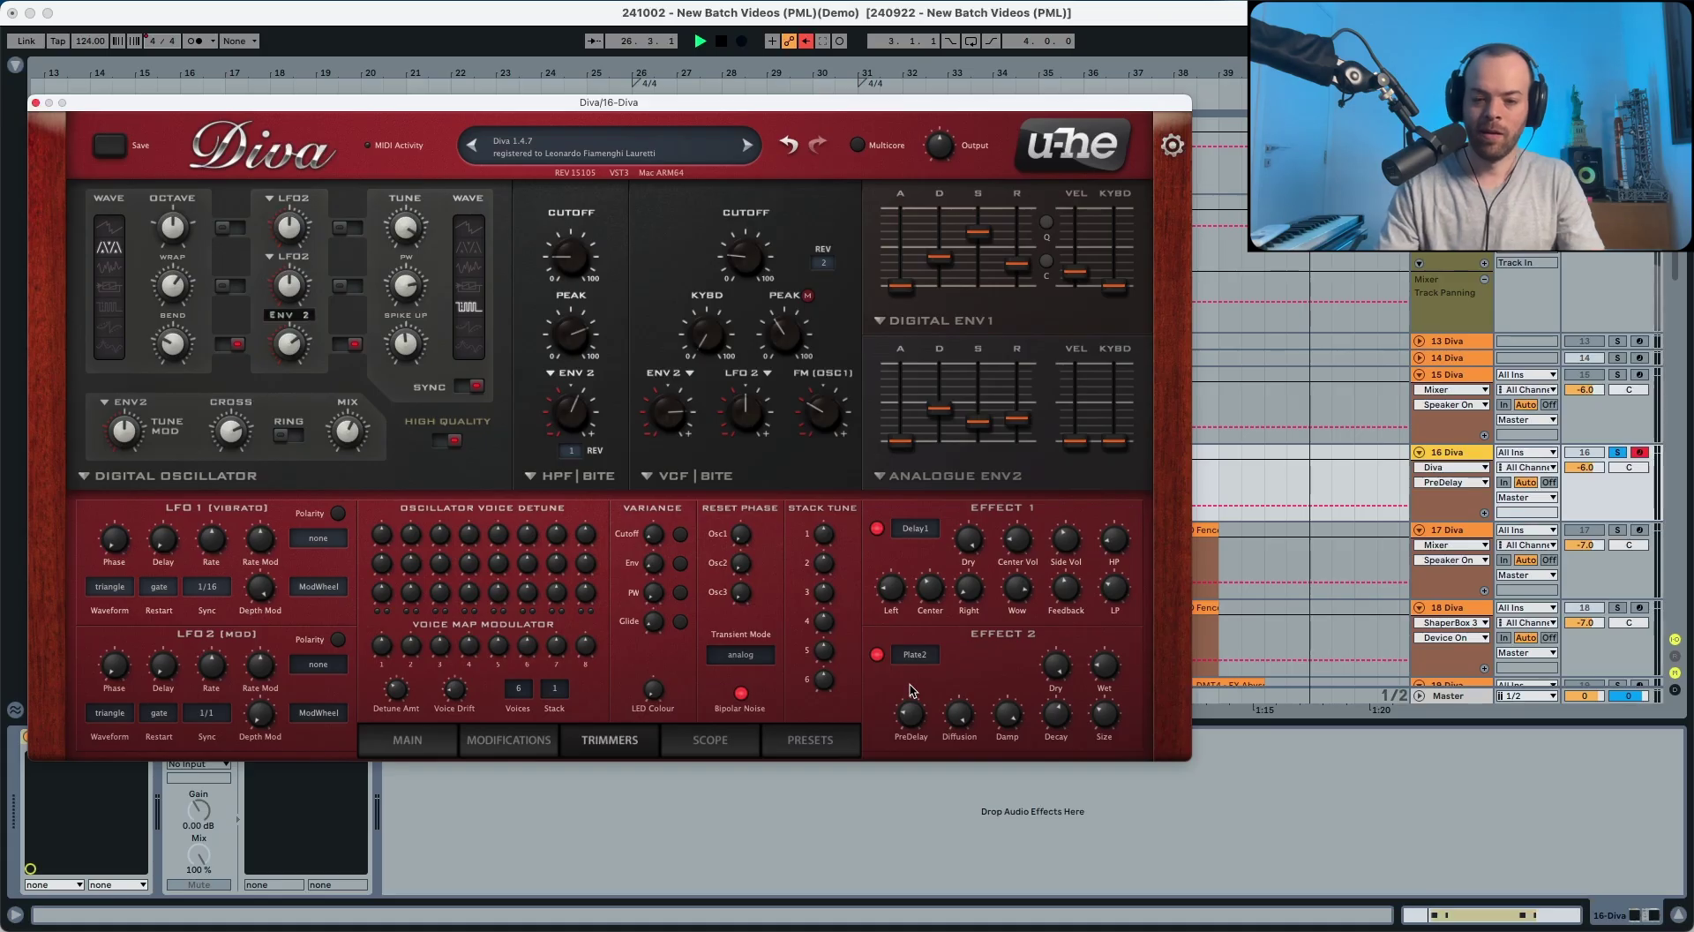
- Lower Plate2's Diffusion to 75.00 while auditioning the clip
mouse_move(944, 719)
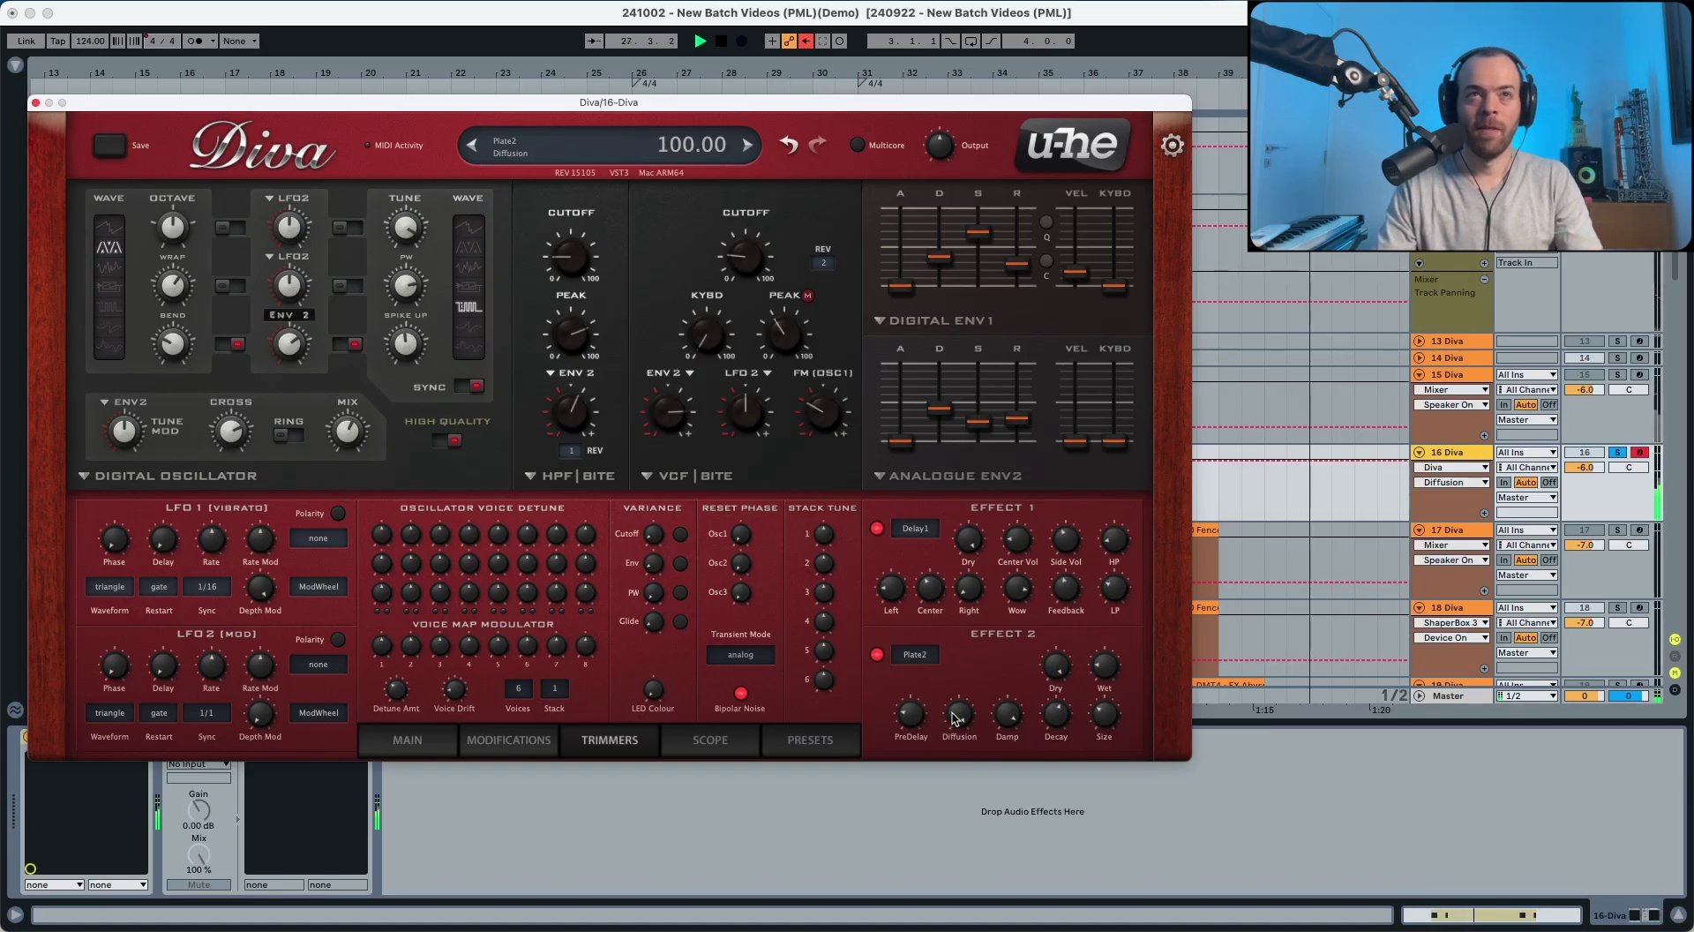
drag(953, 715, 949, 759)
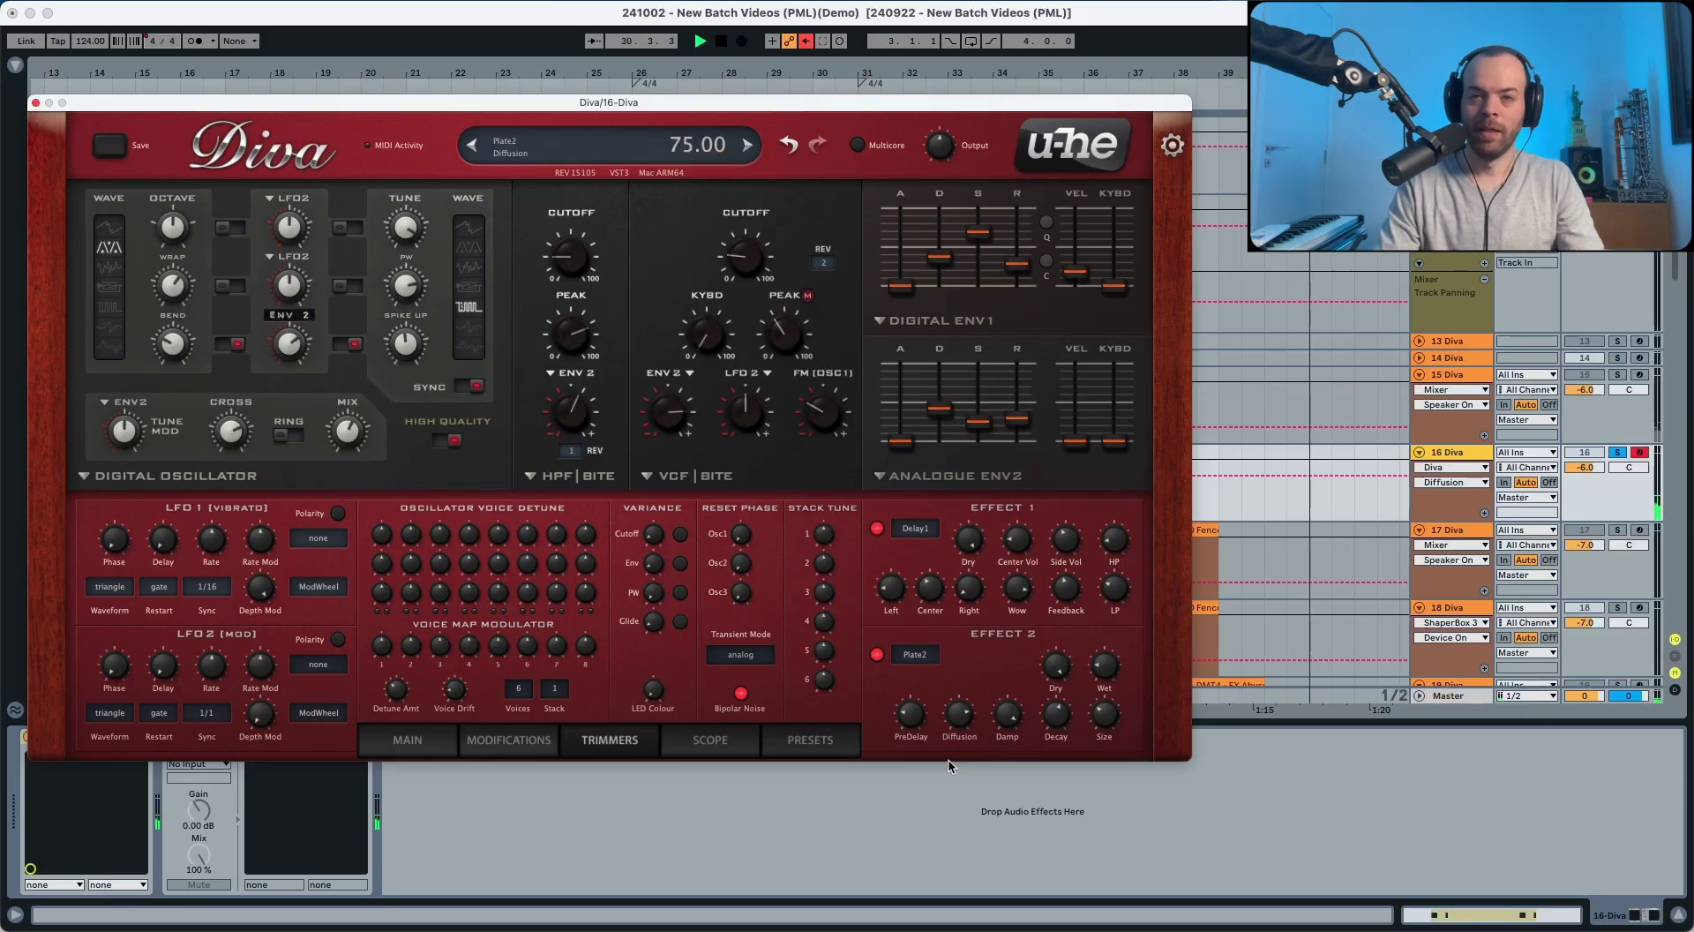
key(space)
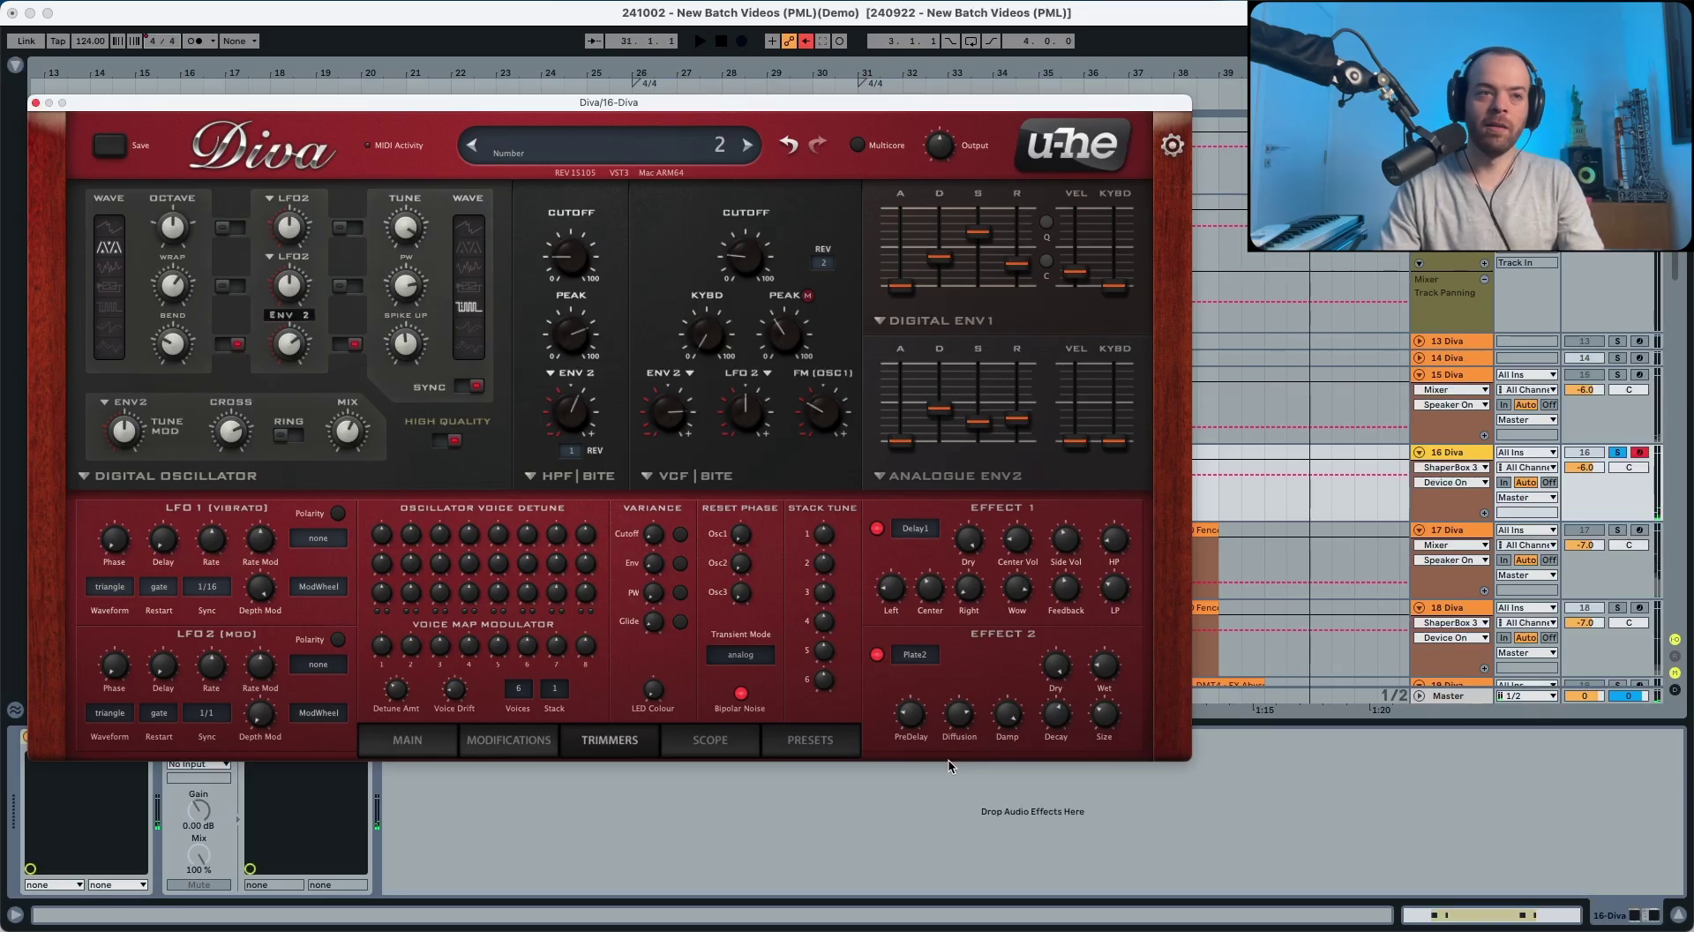
- Audition the finished stab and turn off solo on track 16 to hear it within the full arrangement
key(space)
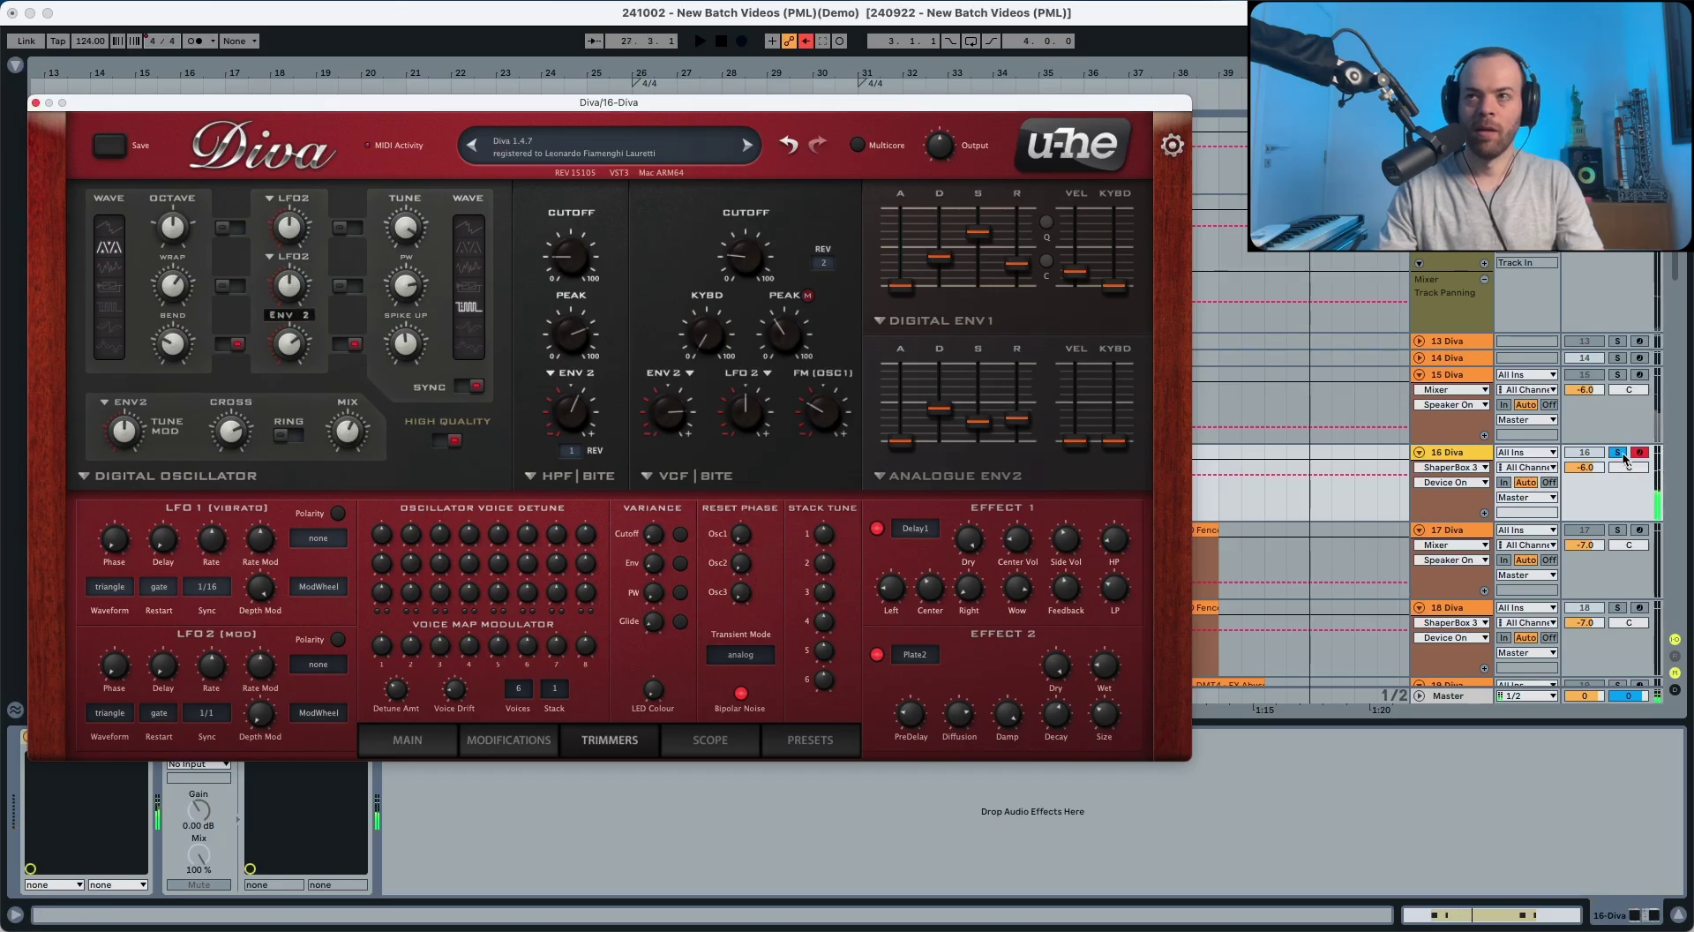
click(1624, 455)
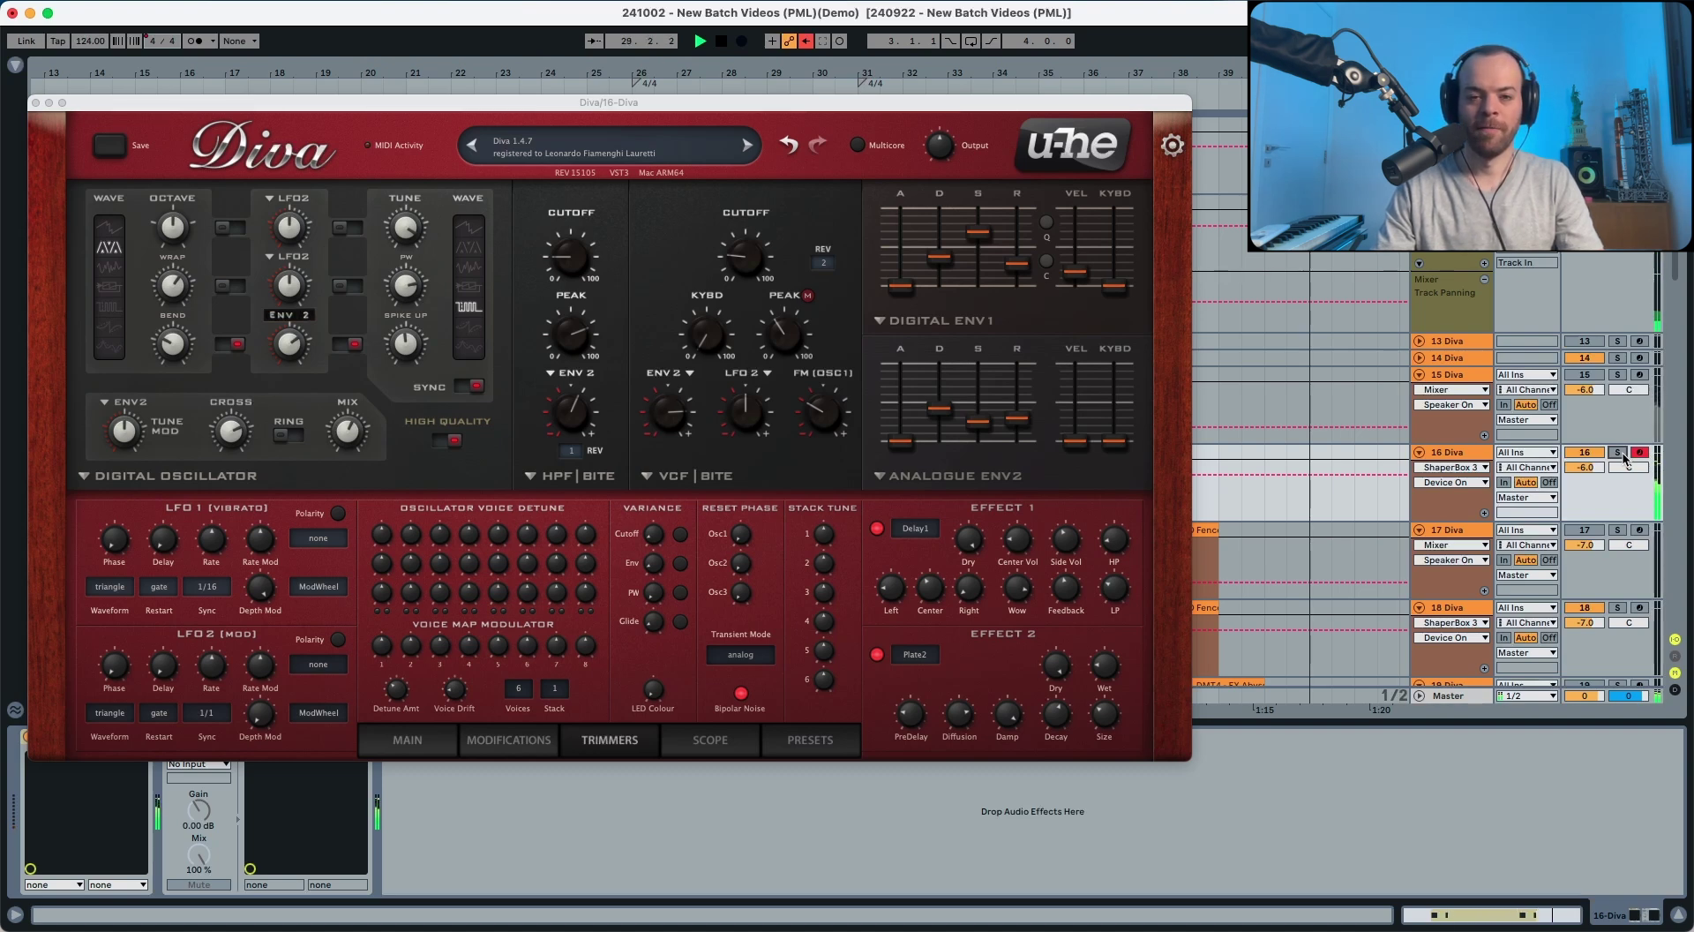
key(space)
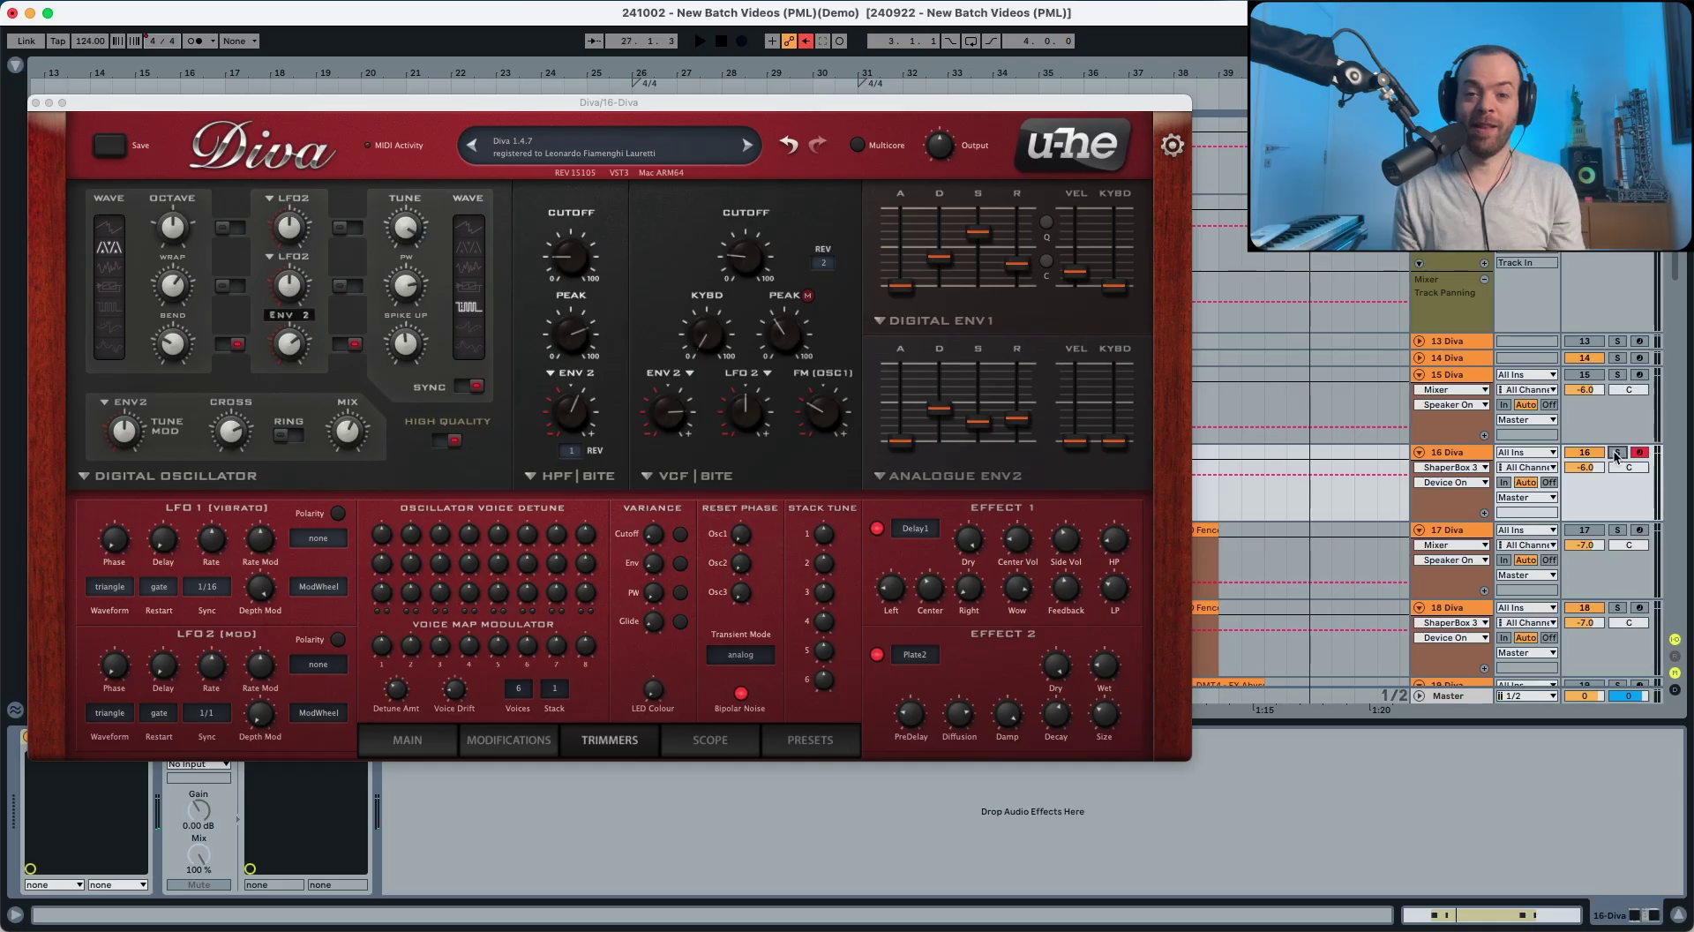